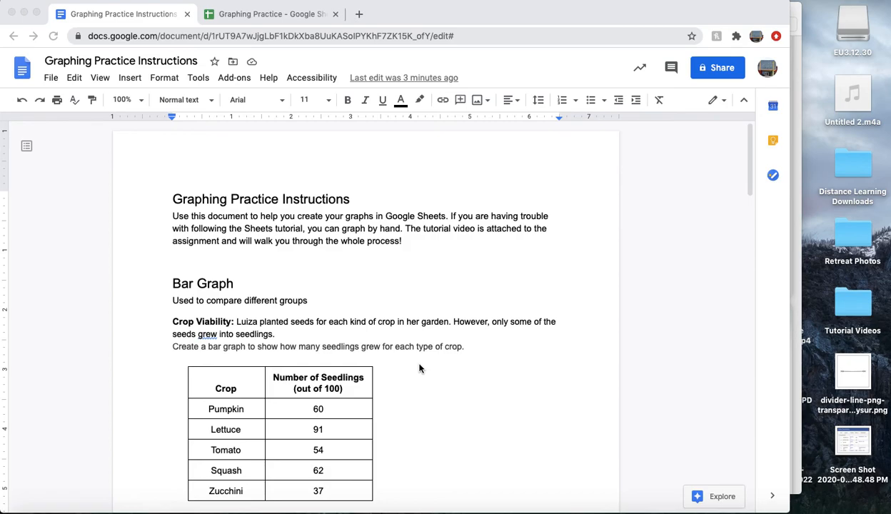
# - Insert a page break before the Line Graph heading in the instructions document
pyautogui.click(778, 299)
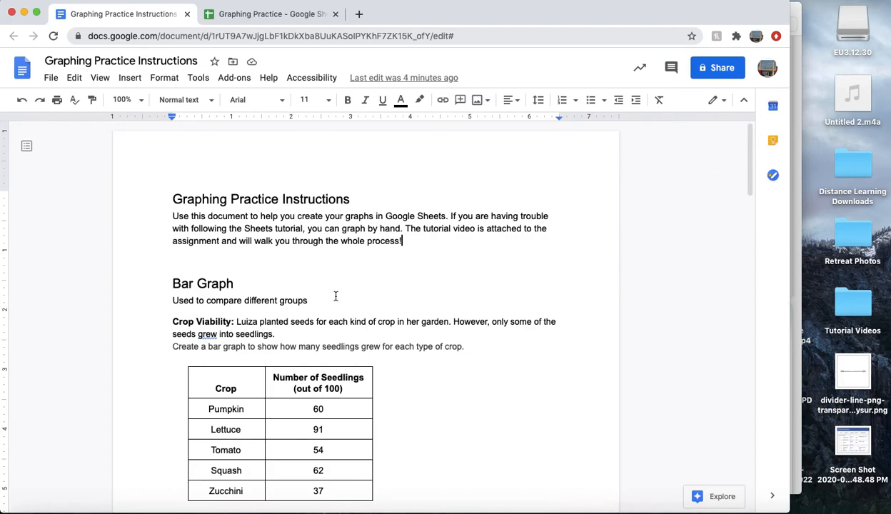
pyautogui.scroll(-4, 335, 296)
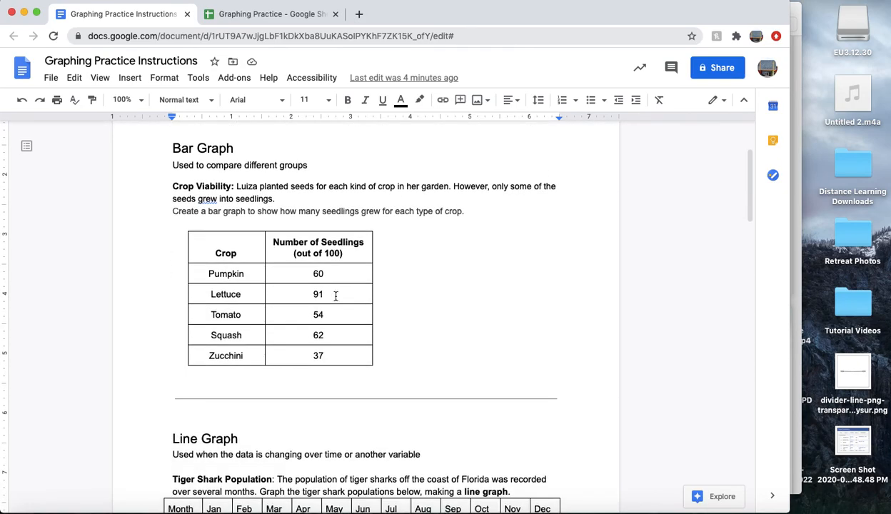
pyautogui.scroll(4, 335, 297)
pyautogui.scroll(-11, 335, 296)
pyautogui.scroll(5, 335, 296)
pyautogui.scroll(1, 336, 295)
pyautogui.click(168, 381)
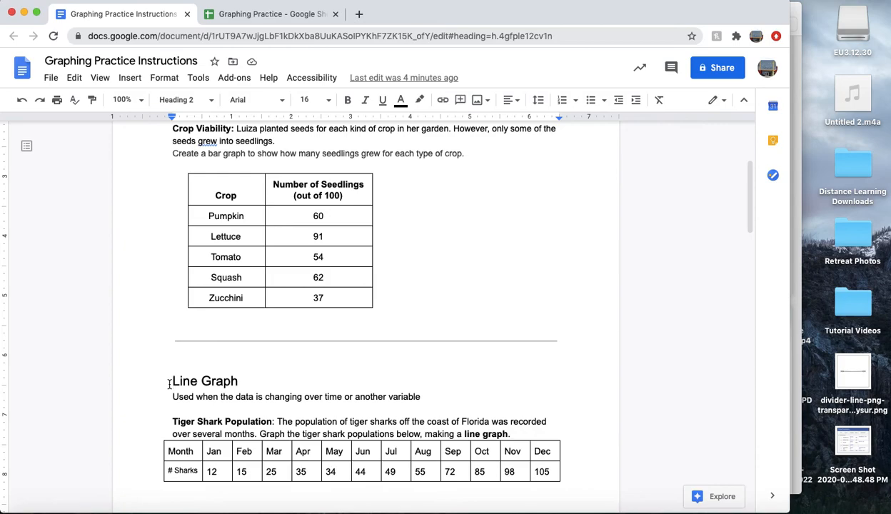
pyautogui.hotkey('ctrl', 'Return')
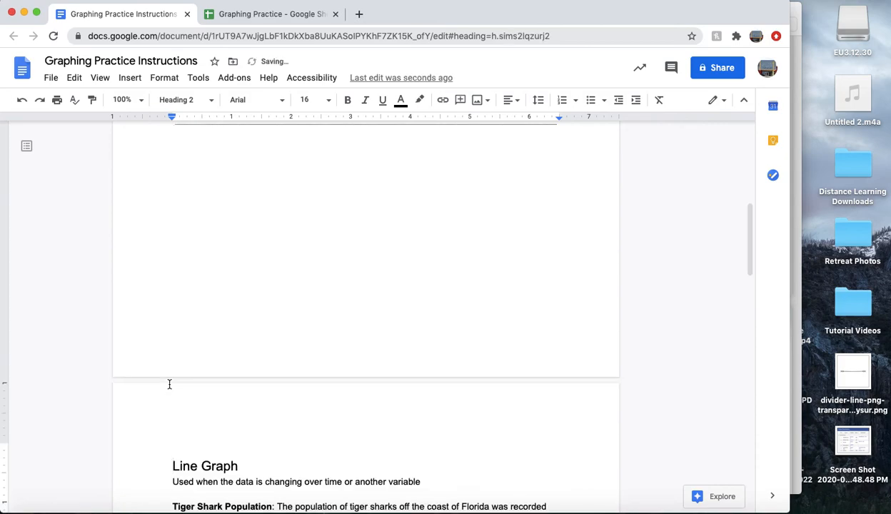
# - Review the Bar Graph, Line Graph and Pie Chart sections of the instructions document
pyautogui.scroll(5, 170, 384)
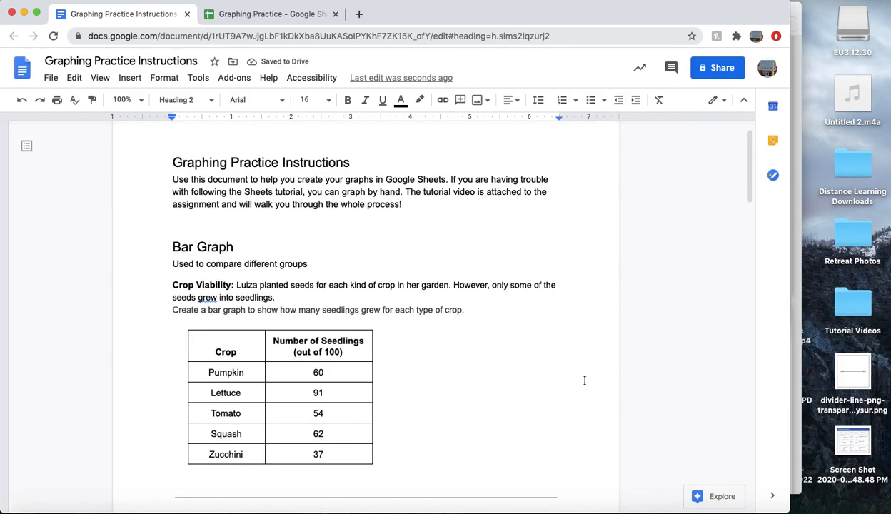
pyautogui.scroll(1, 380, 259)
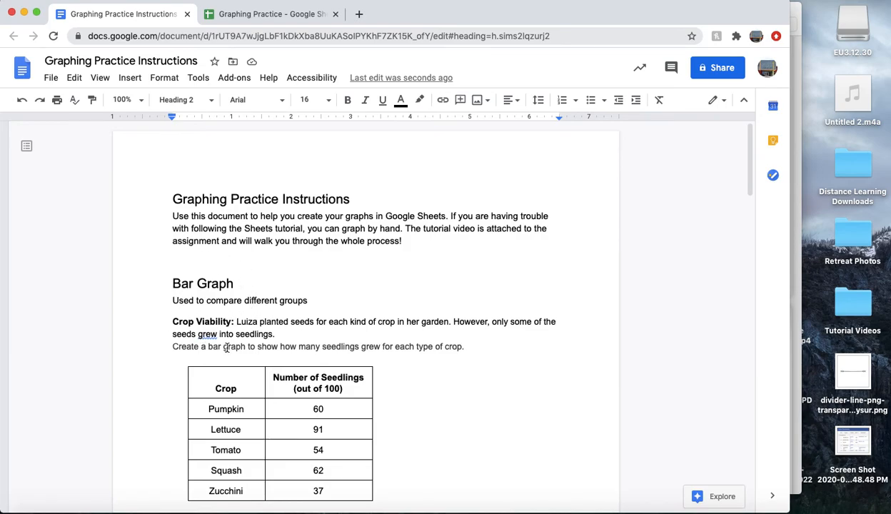
pyautogui.scroll(-1, 221, 339)
pyautogui.scroll(-10, 247, 389)
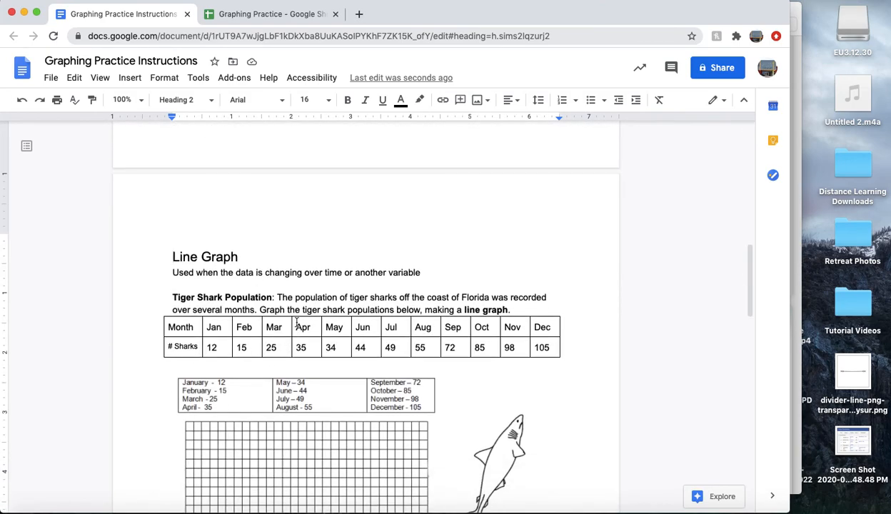
pyautogui.scroll(-6, 247, 392)
pyautogui.scroll(-3, 297, 323)
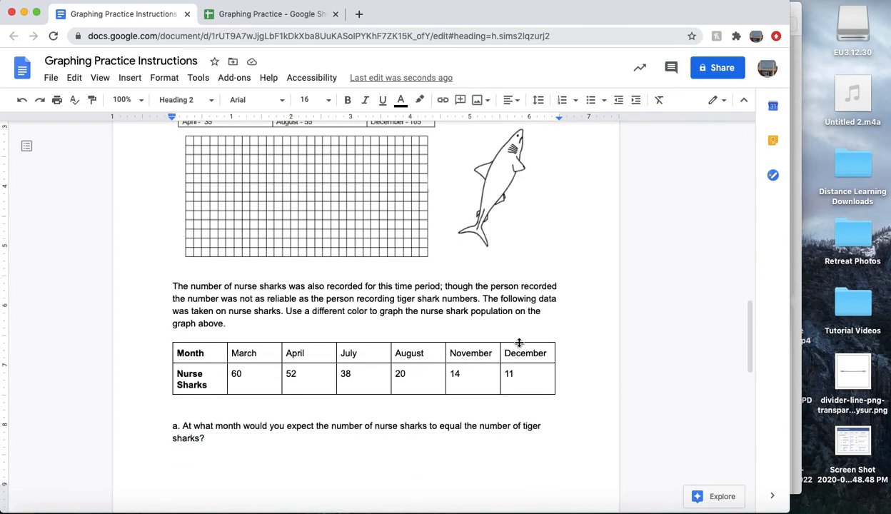
pyautogui.scroll(-12, 519, 343)
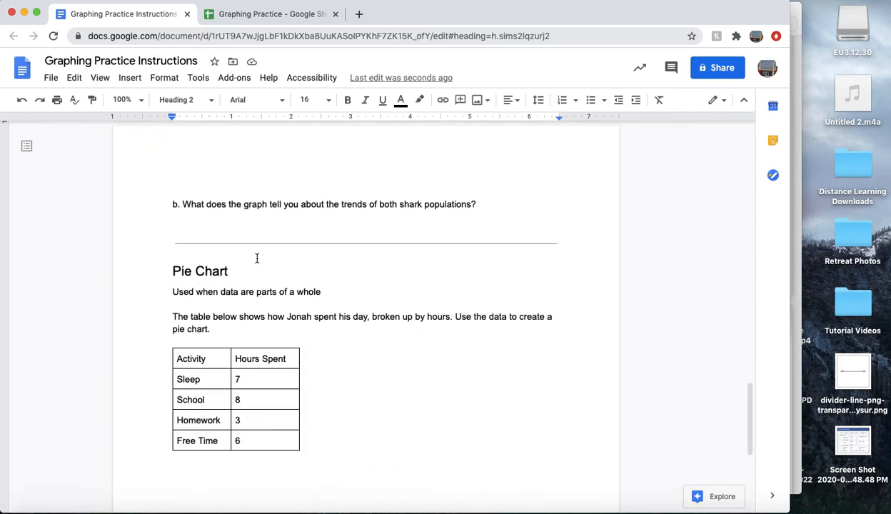
pyautogui.scroll(15, 161, 384)
pyautogui.scroll(10, 161, 385)
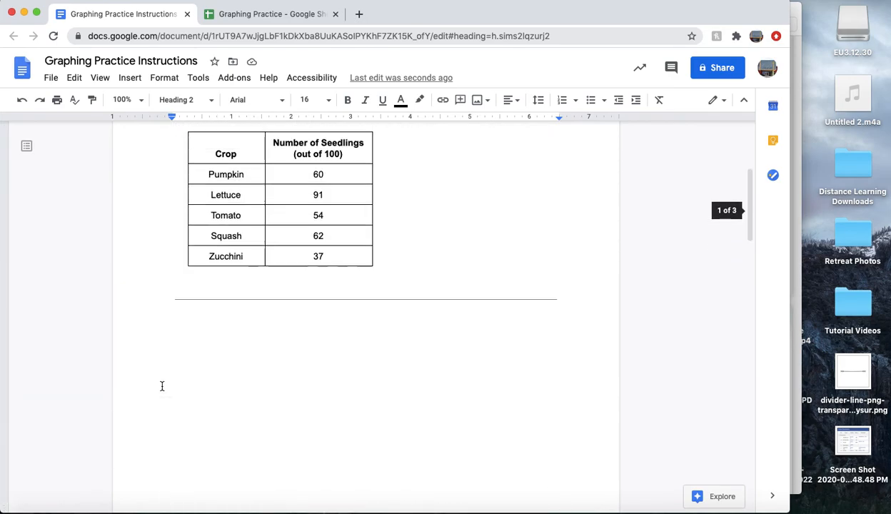
# - Switch to the Graphing Practice spreadsheet, look through its three sheets and open the Seeds Bar Graph sheet
pyautogui.click(261, 13)
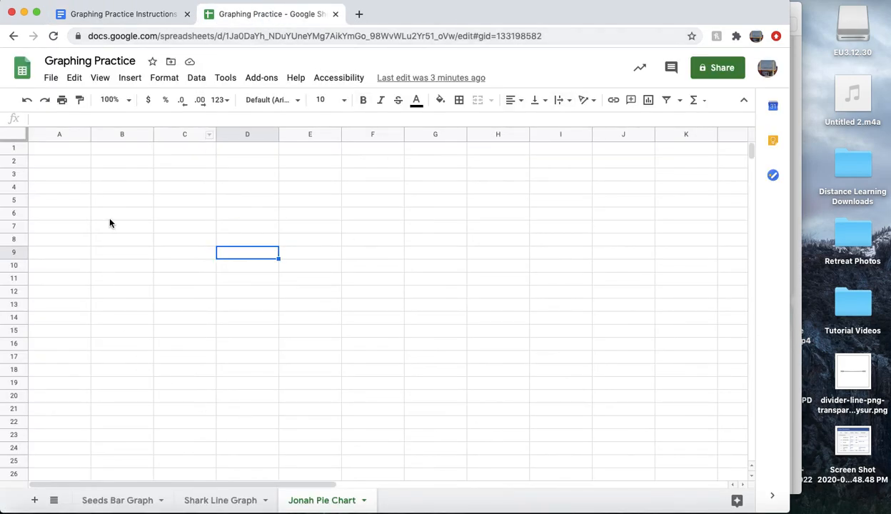
pyautogui.click(102, 503)
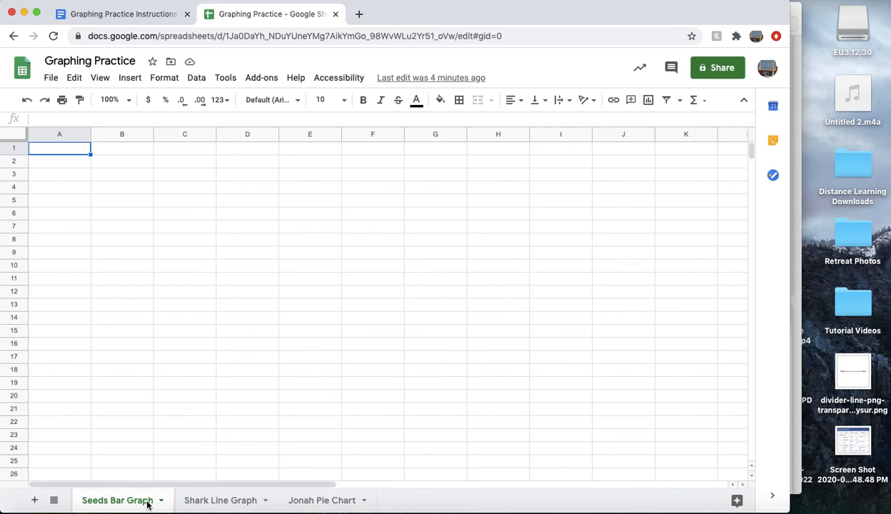
pyautogui.click(214, 501)
pyautogui.click(316, 501)
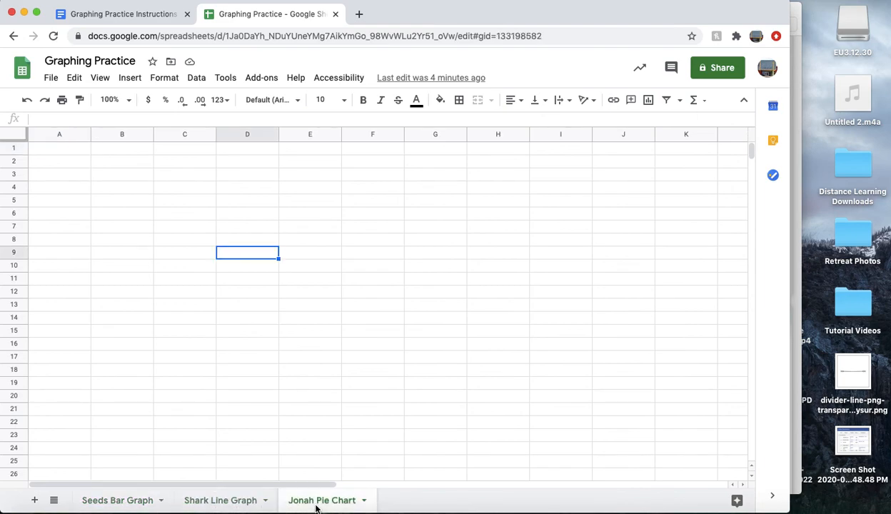
pyautogui.click(115, 500)
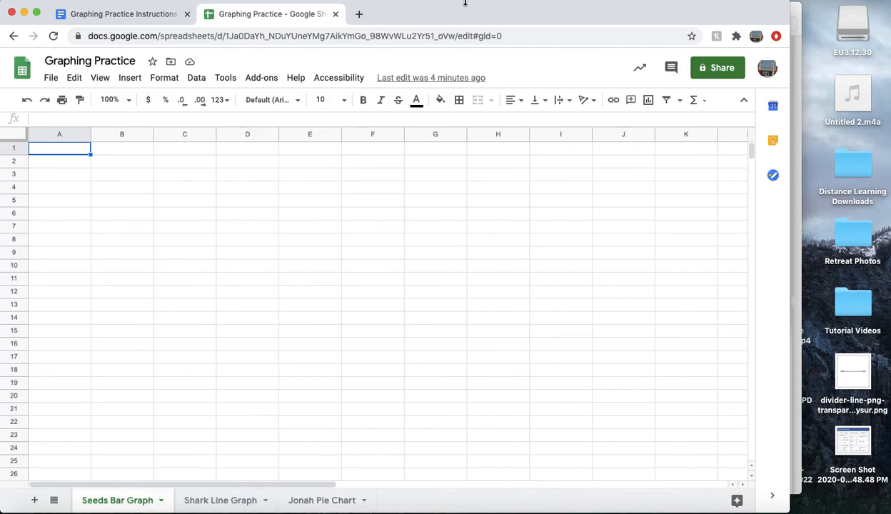
# - Detach the Graphing Practice spreadsheet into its own narrower window and place it on the right half of the screen
pyautogui.moveTo(248, 15); pyautogui.dragTo(312, 78)
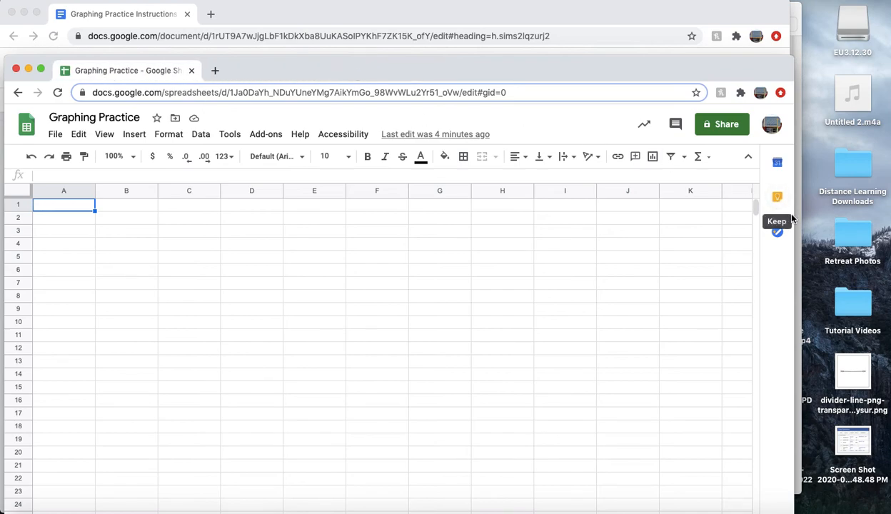
pyautogui.moveTo(793, 213); pyautogui.dragTo(513, 218)
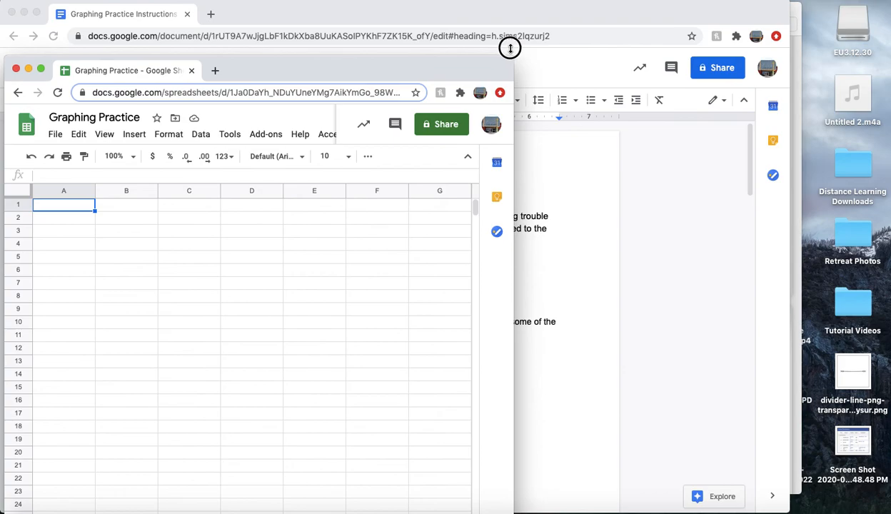
pyautogui.moveTo(362, 69); pyautogui.dragTo(740, 2)
# - Narrow the instructions document window to about half the screen so it sits beside the spreadsheet
pyautogui.click(319, 18)
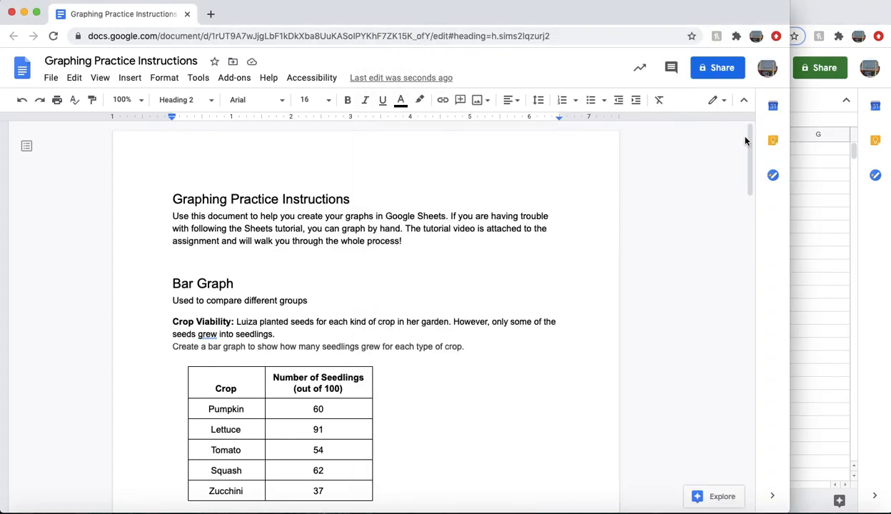
pyautogui.moveTo(788, 163); pyautogui.dragTo(461, 143)
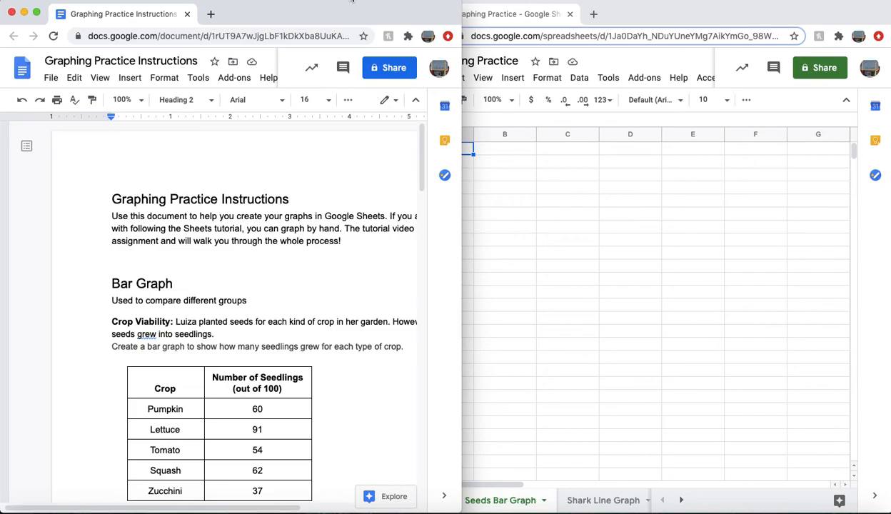
pyautogui.moveTo(344, 18); pyautogui.dragTo(382, 18)
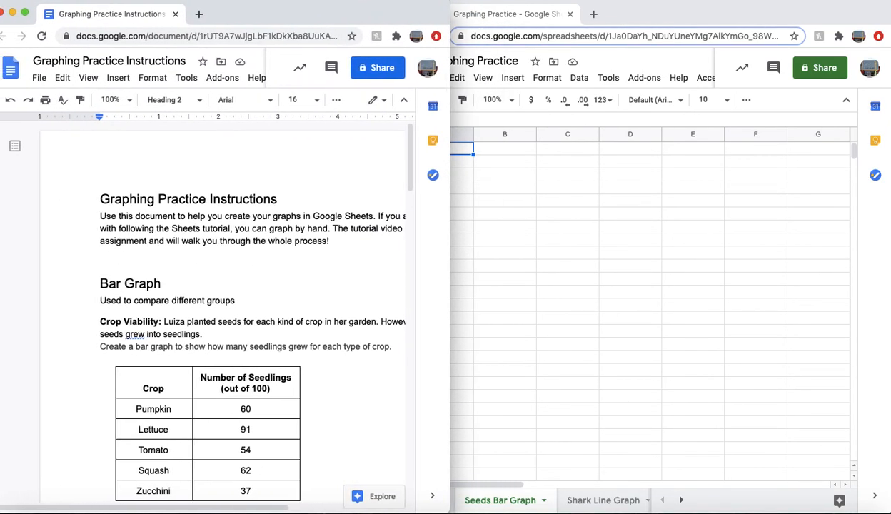
# - Narrow the spreadsheet window from its inner edge until it clears the document, keeping the document's full text width in view
pyautogui.click(513, 153)
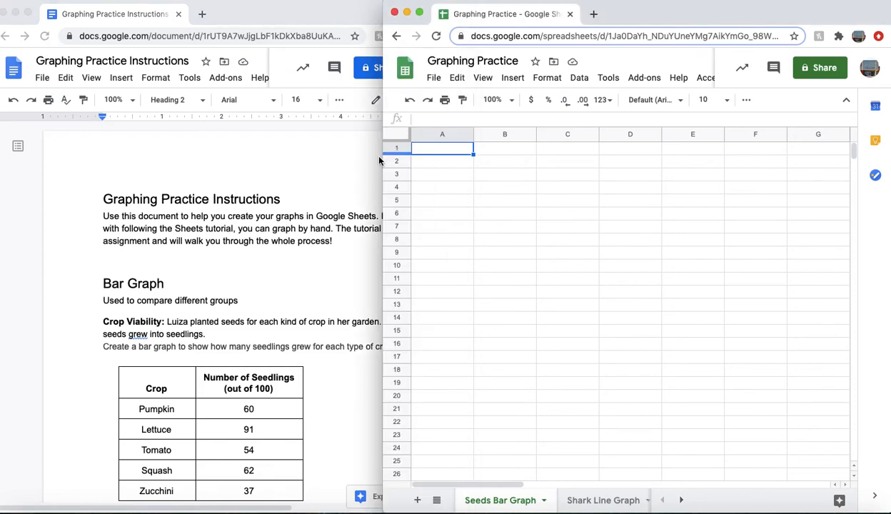
pyautogui.moveTo(380, 154); pyautogui.dragTo(423, 159)
pyautogui.hscroll(5, 332, 312)
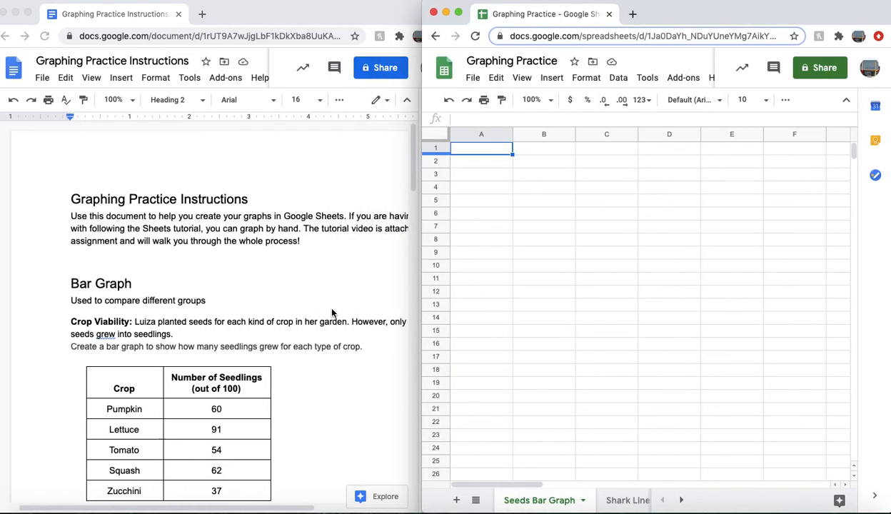
pyautogui.hscroll(-1, 332, 313)
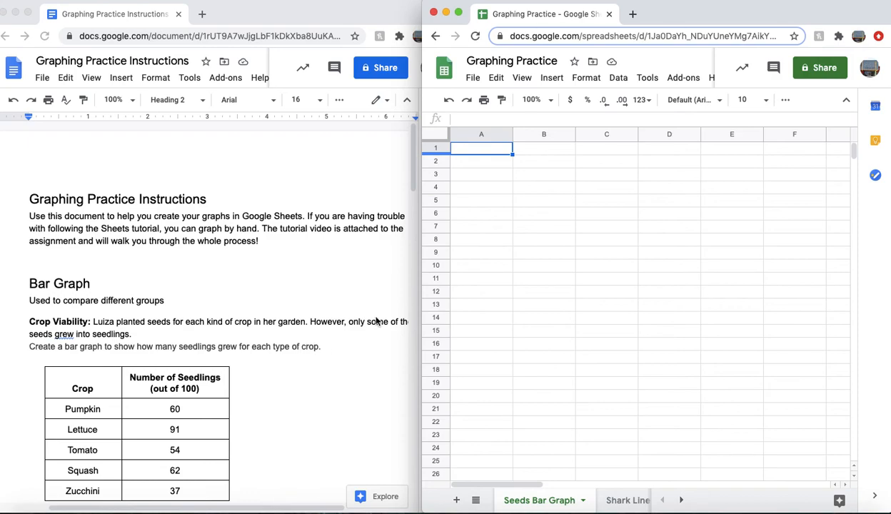
pyautogui.moveTo(422, 277); pyautogui.dragTo(453, 279)
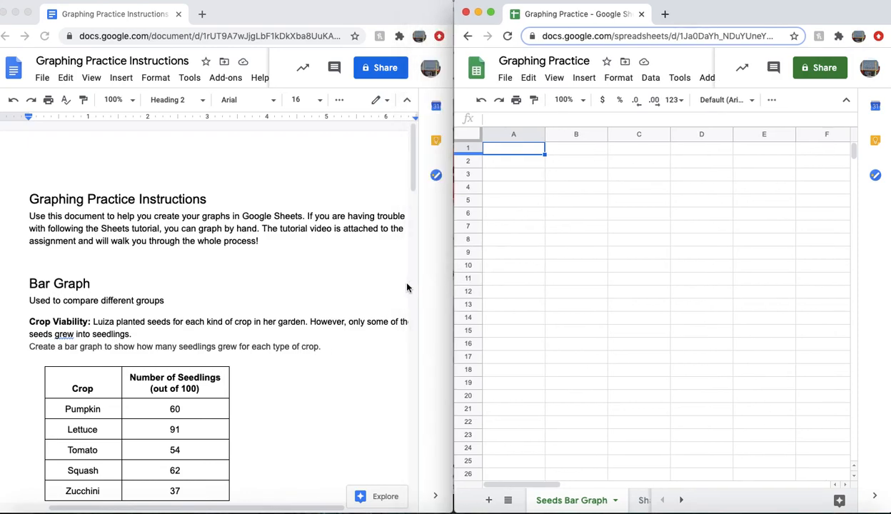
pyautogui.hscroll(2, 344, 314)
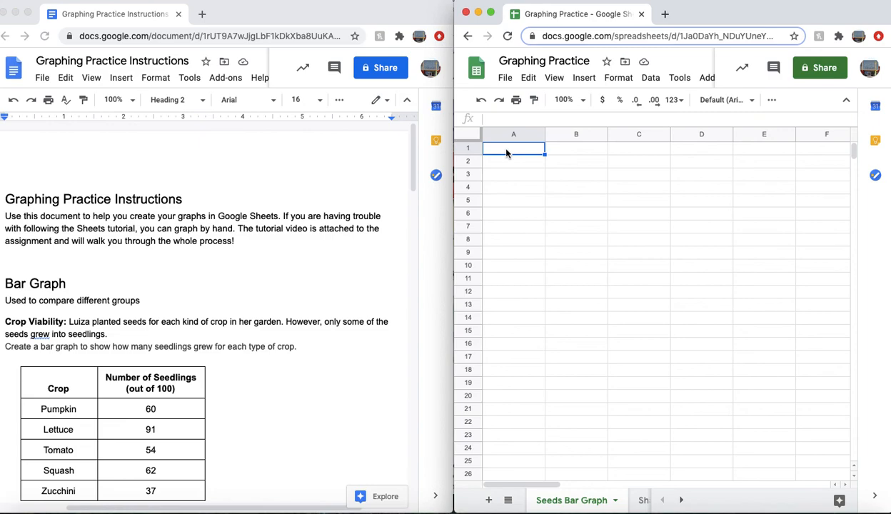
# - Enter the column headers Crop in A1 and Number of Seedlings in B1
pyautogui.write('Crop')
pyautogui.press('Tab')
pyautogui.write('Number')
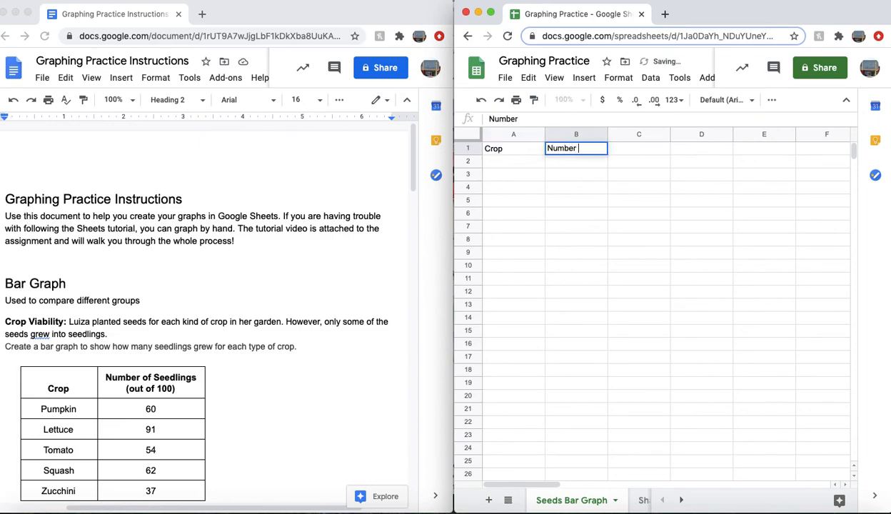
pyautogui.write(' of Seedlings')
# - List the crops Pumpkin, Lettuce, Tomato, Squash and Zucchini in cells A2 to A6
pyautogui.click(508, 160)
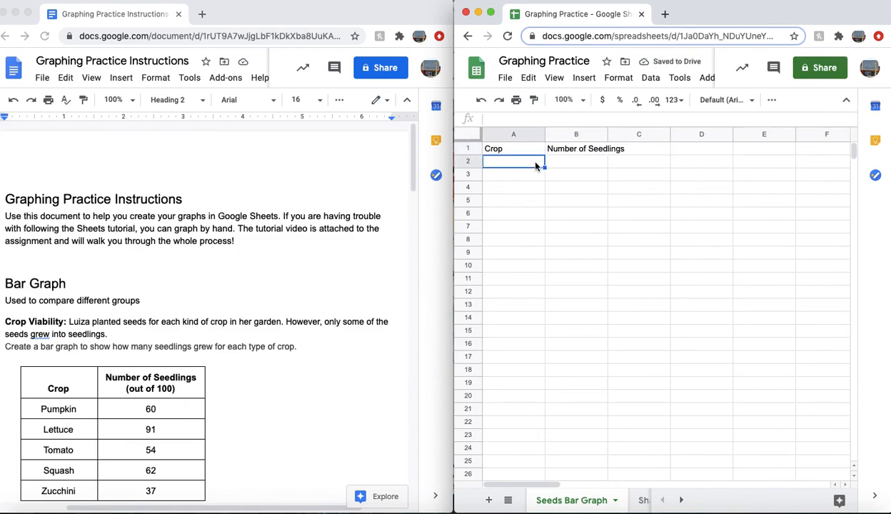
pyautogui.write('Pu')
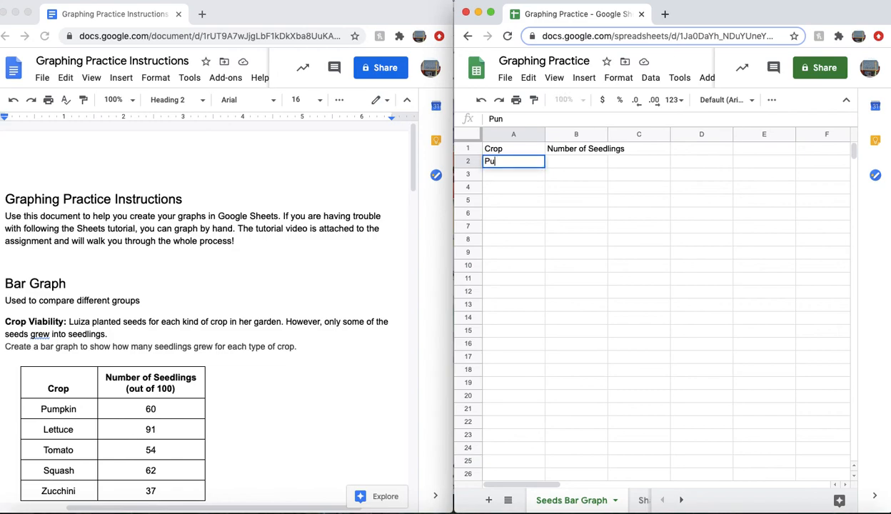
pyautogui.write('mpkin')
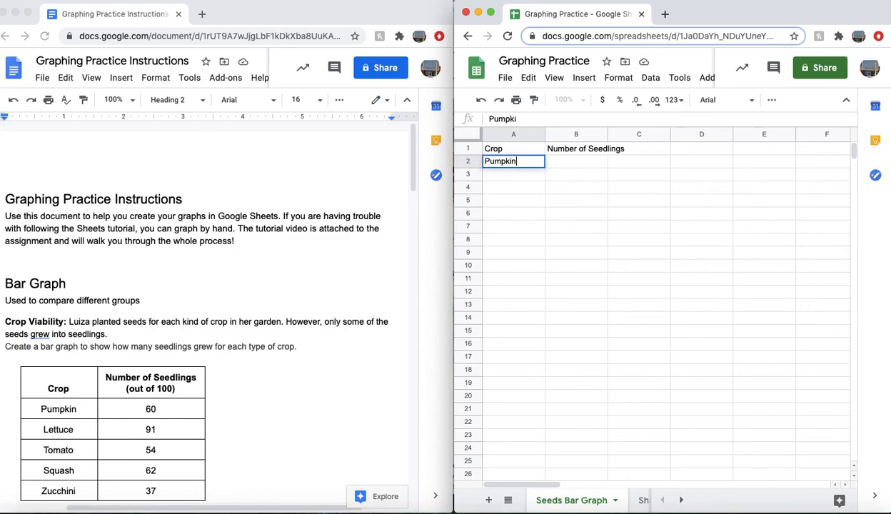
pyautogui.press('Return')
pyautogui.write('Lettuce')
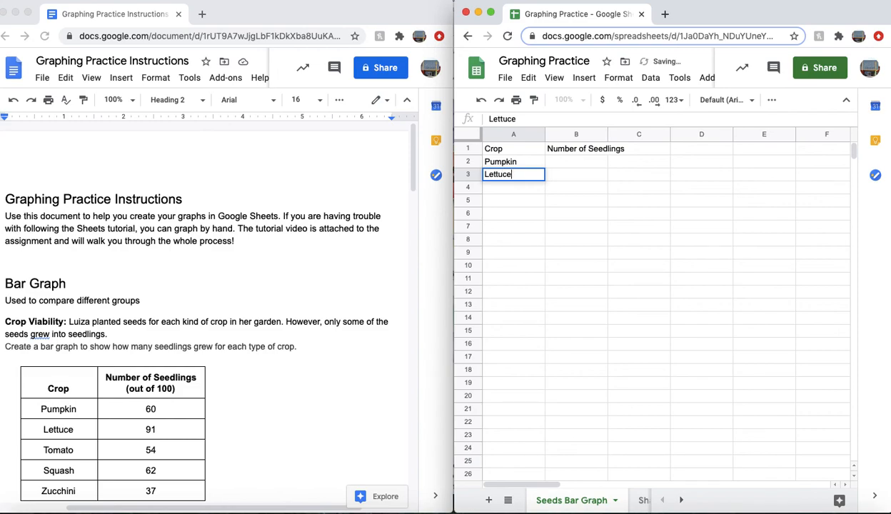
pyautogui.press('Return')
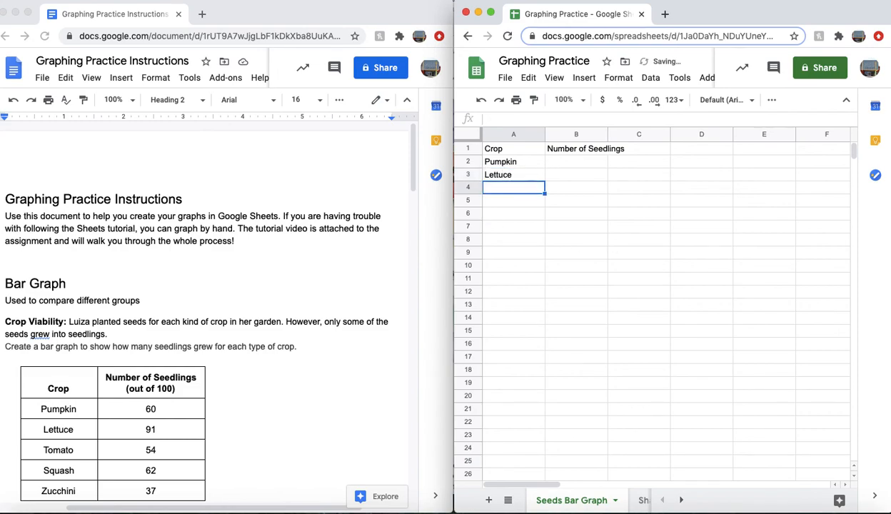
pyautogui.write('Tomato')
pyautogui.press('Return')
pyautogui.write('Sq')
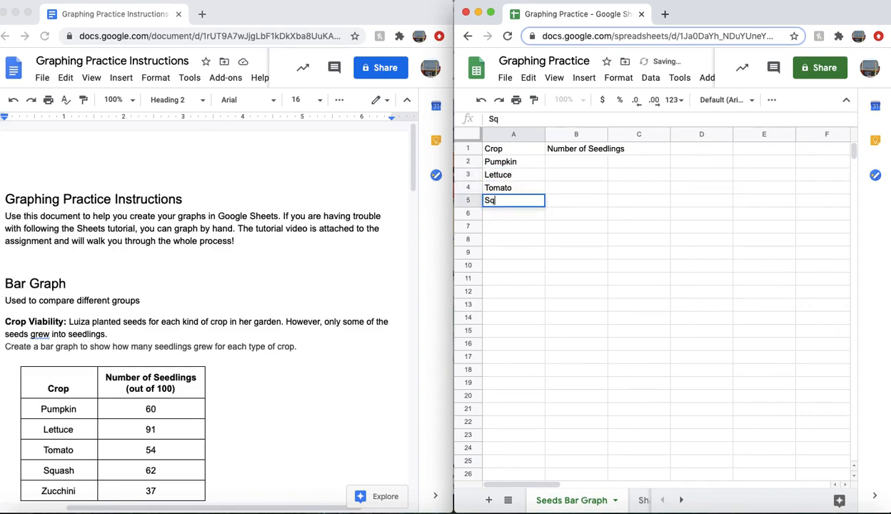
pyautogui.write('uash')
pyautogui.press('Return')
pyautogui.write('Zuc')
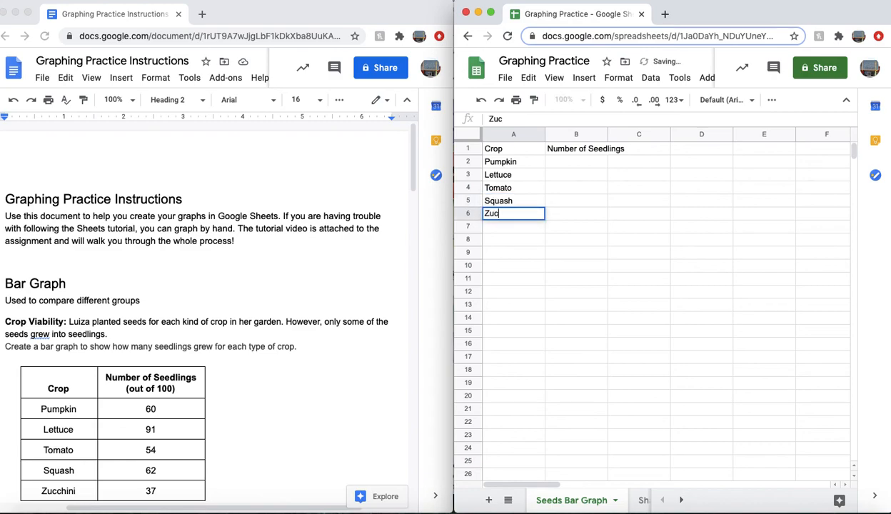
pyautogui.write('chini')
pyautogui.click(567, 282)
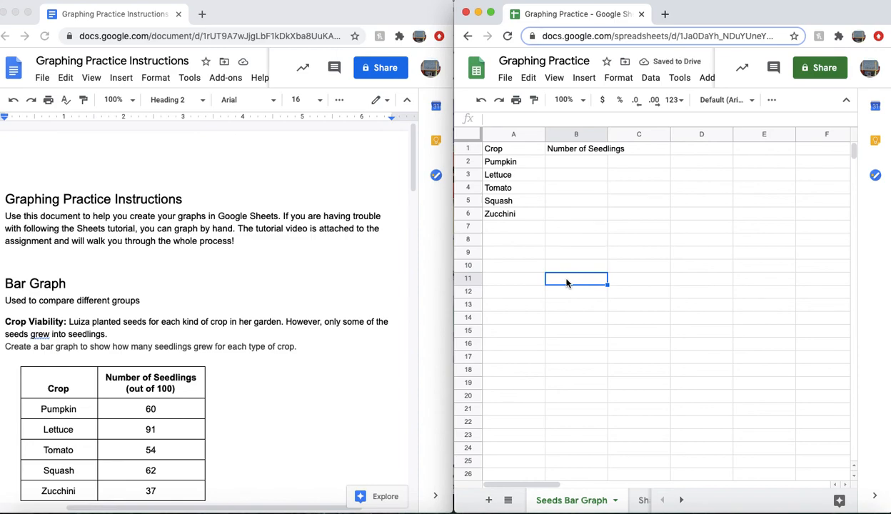
# - Fill in the seedling counts from the document's table in cells B2 to B6: 60, 91, 54, 62 and 37
pyautogui.click(526, 209)
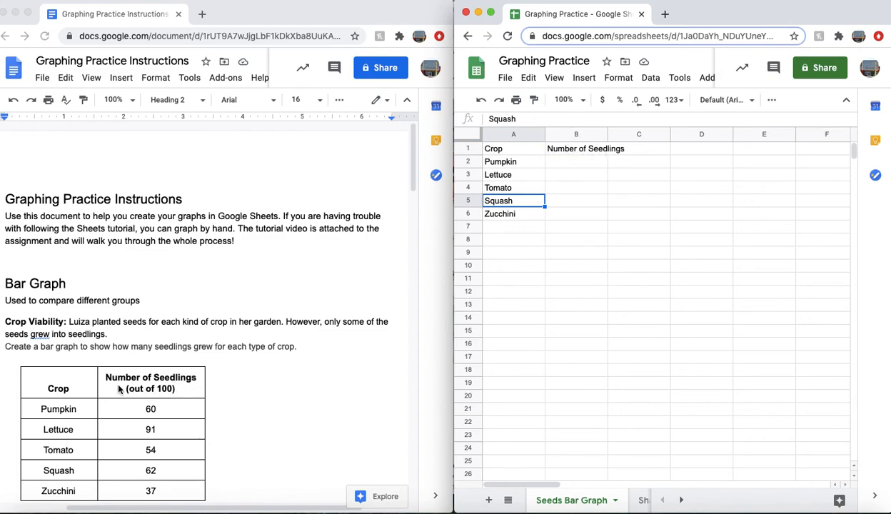
pyautogui.click(573, 163)
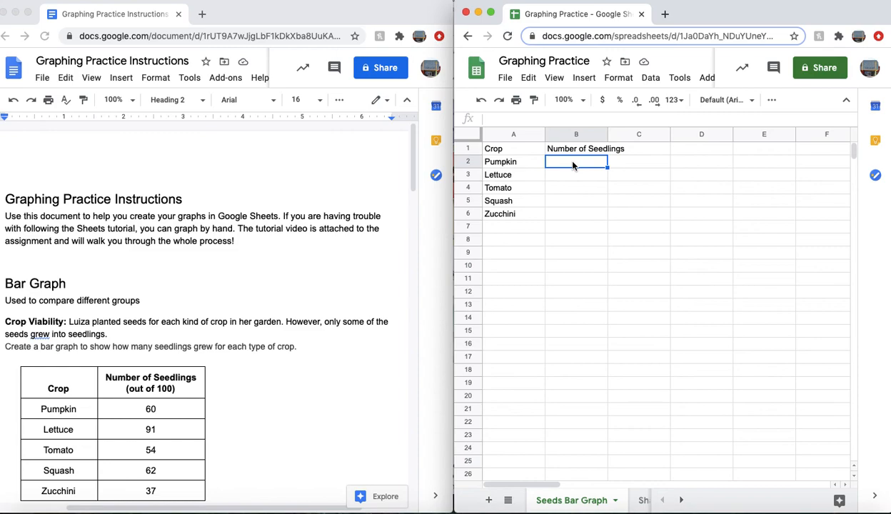
pyautogui.write('60')
pyautogui.click(570, 179)
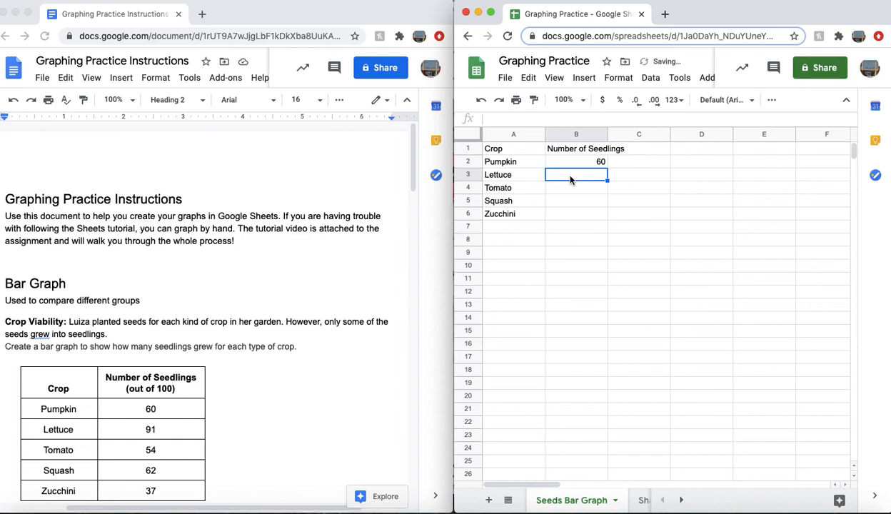
pyautogui.write('91')
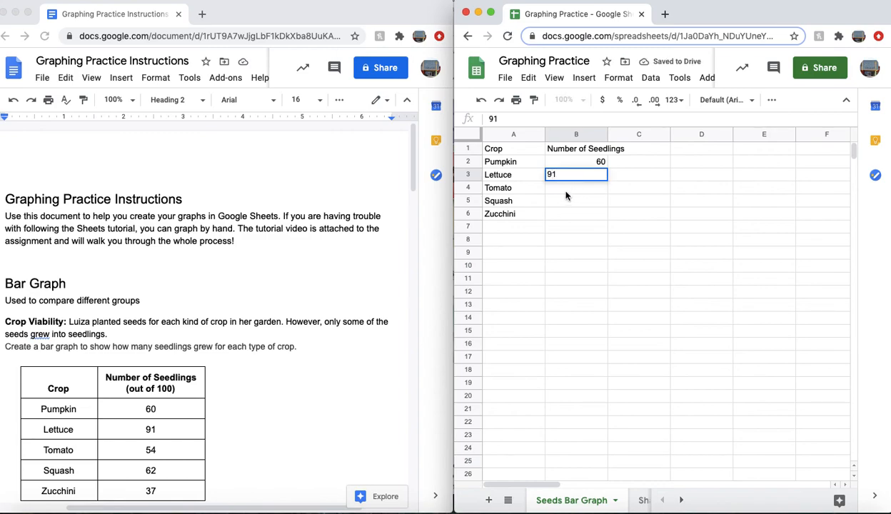
pyautogui.click(567, 190)
pyautogui.write('54')
pyautogui.press('Return')
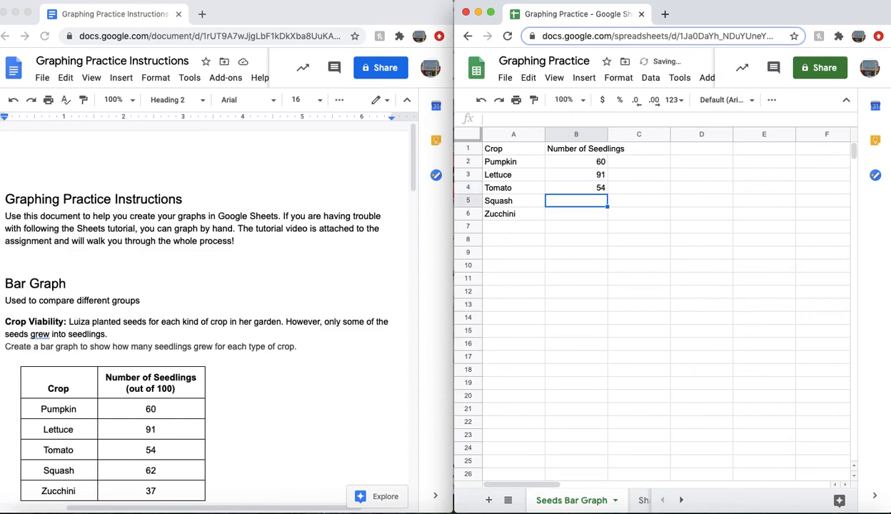
pyautogui.write('62')
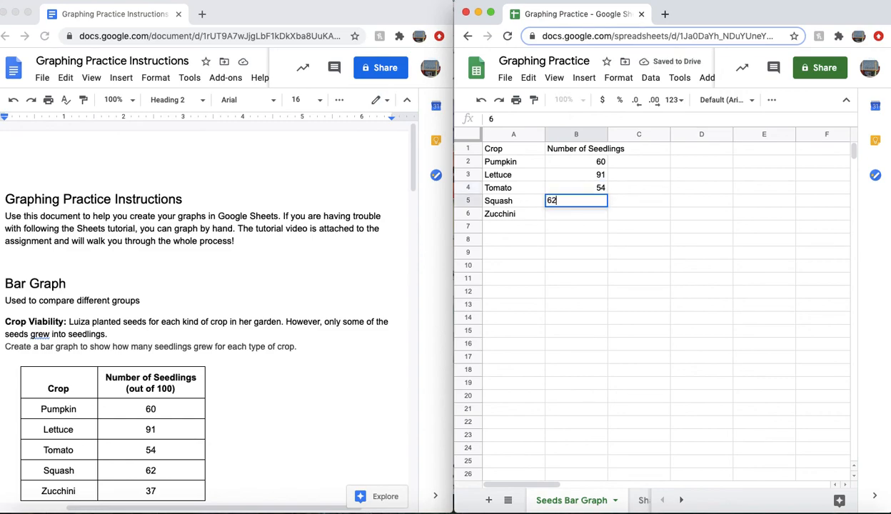
pyautogui.press('Return')
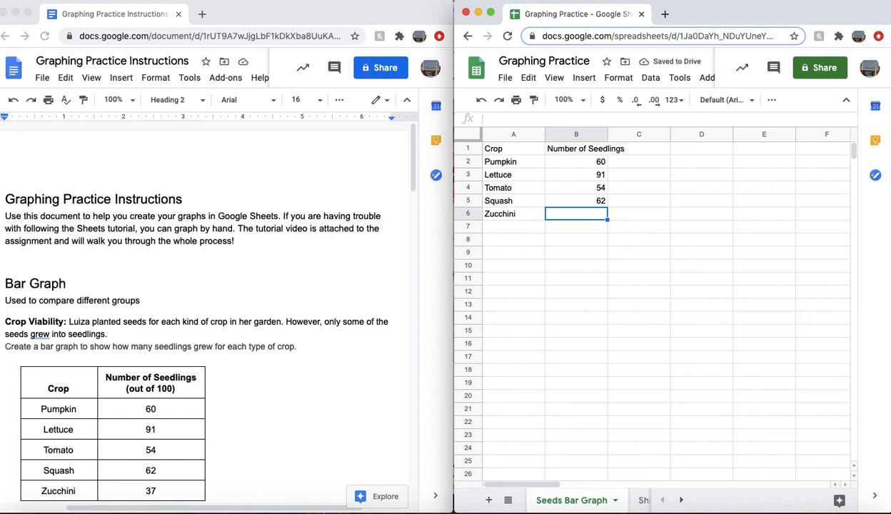
pyautogui.write('37')
pyautogui.press('Return')
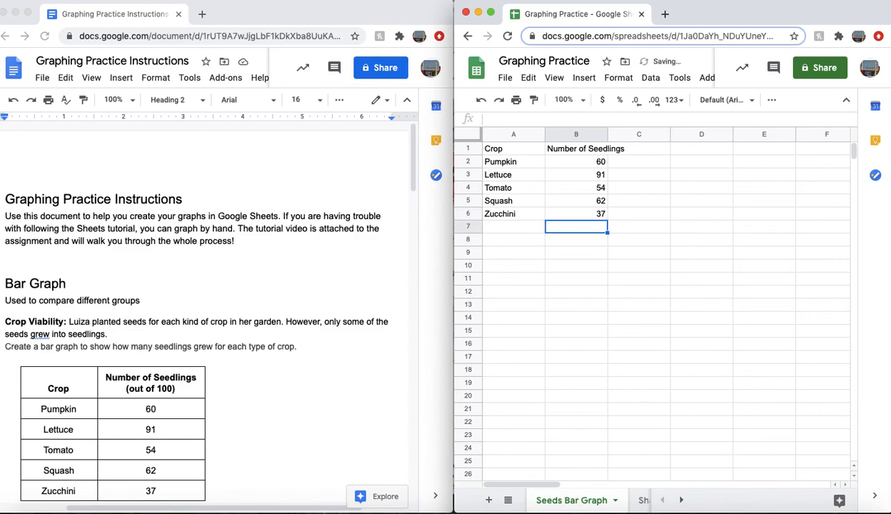
pyautogui.click(514, 151)
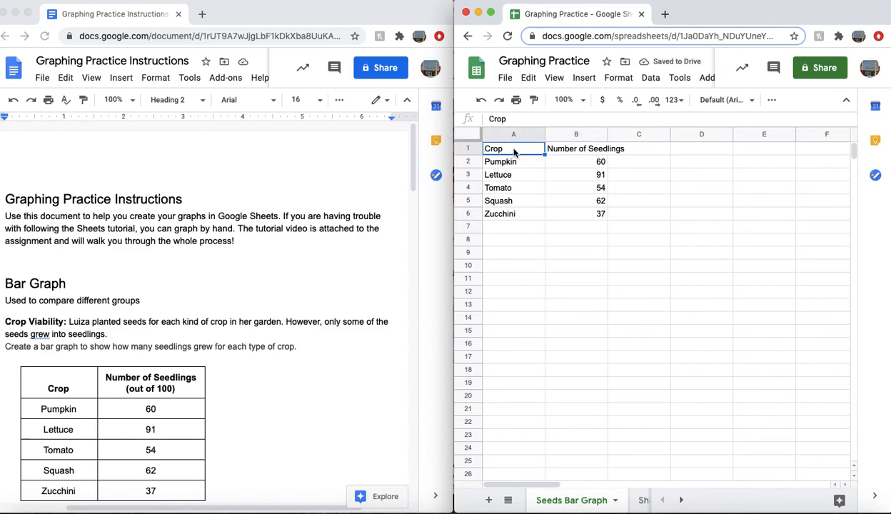
pyautogui.click(513, 164)
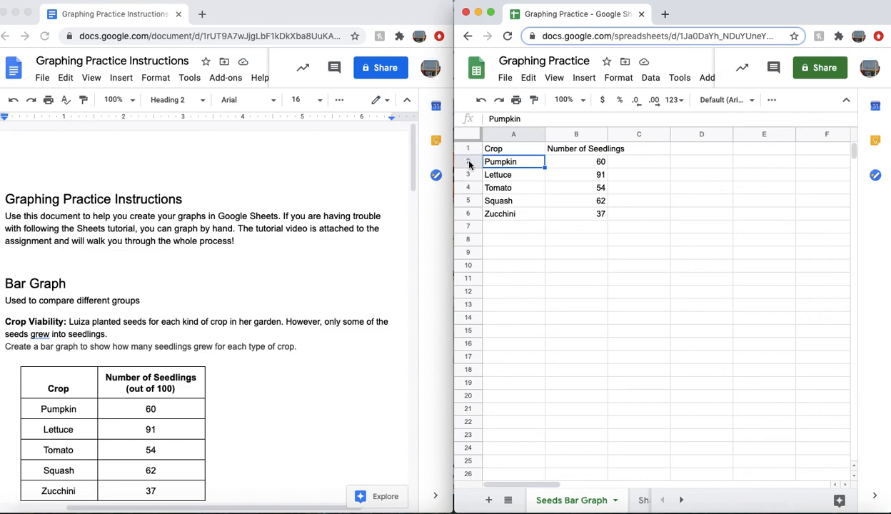
pyautogui.click(575, 167)
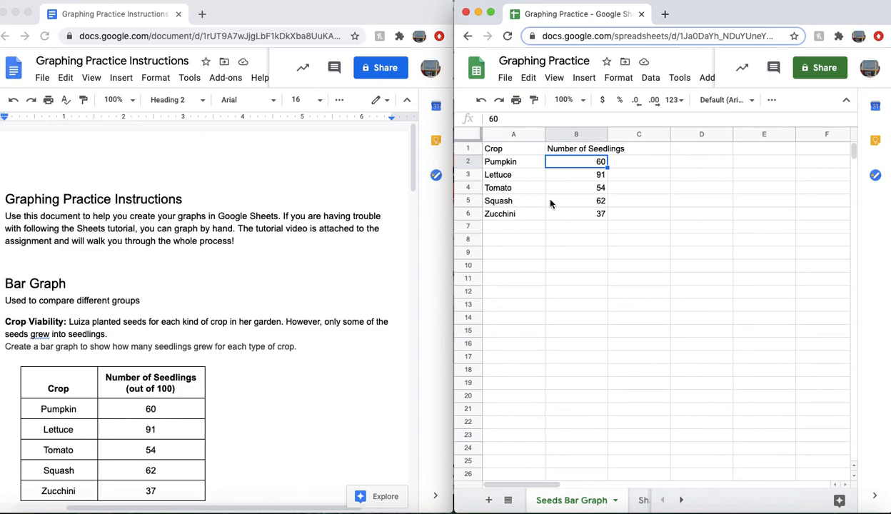
pyautogui.click(579, 175)
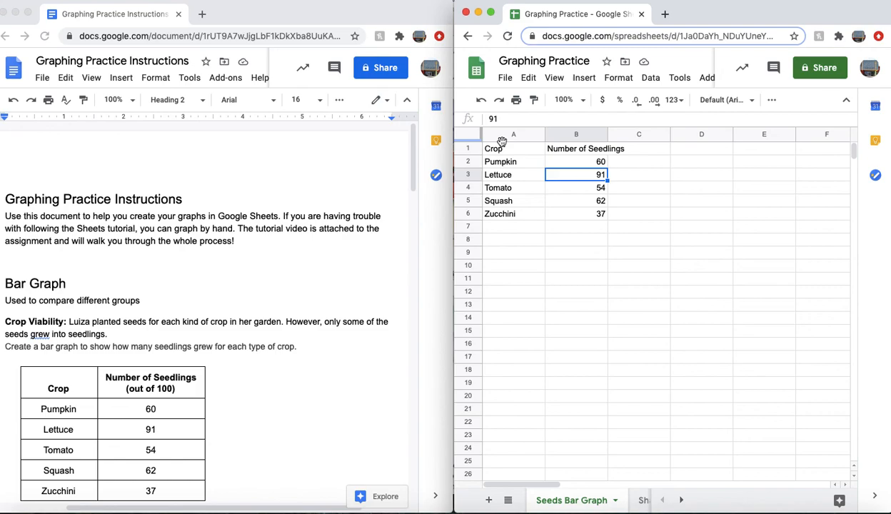
pyautogui.click(558, 238)
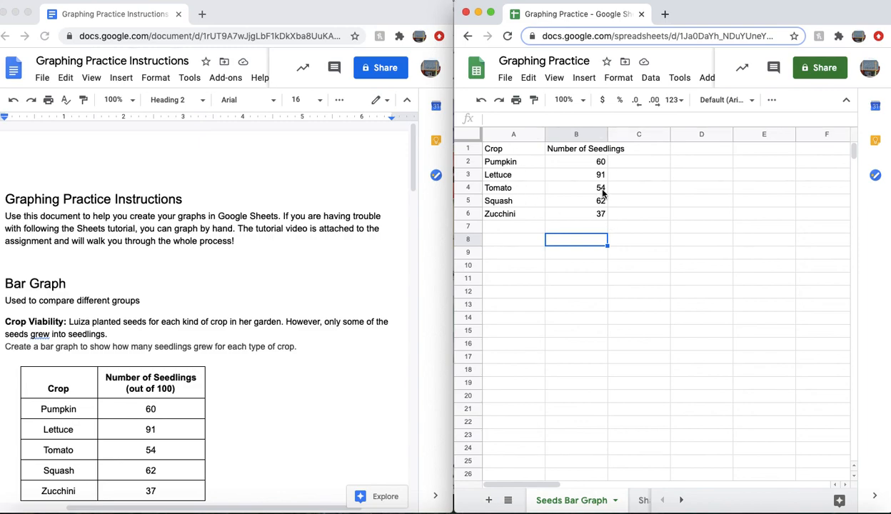
pyautogui.click(508, 146)
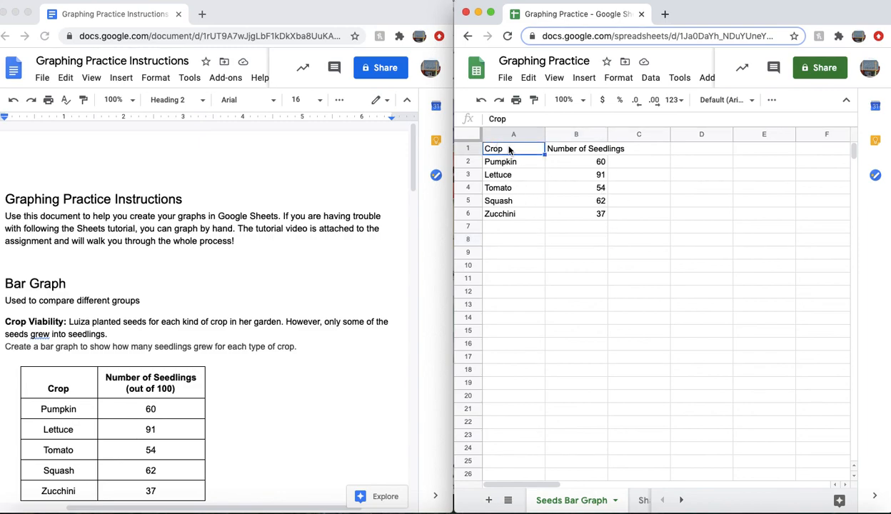
pyautogui.click(600, 214)
pyautogui.moveTo(599, 215)
pyautogui.mouseDown()
pyautogui.moveTo(523, 155)
pyautogui.moveTo(571, 209)
pyautogui.moveTo(589, 209)
pyautogui.mouseUp()
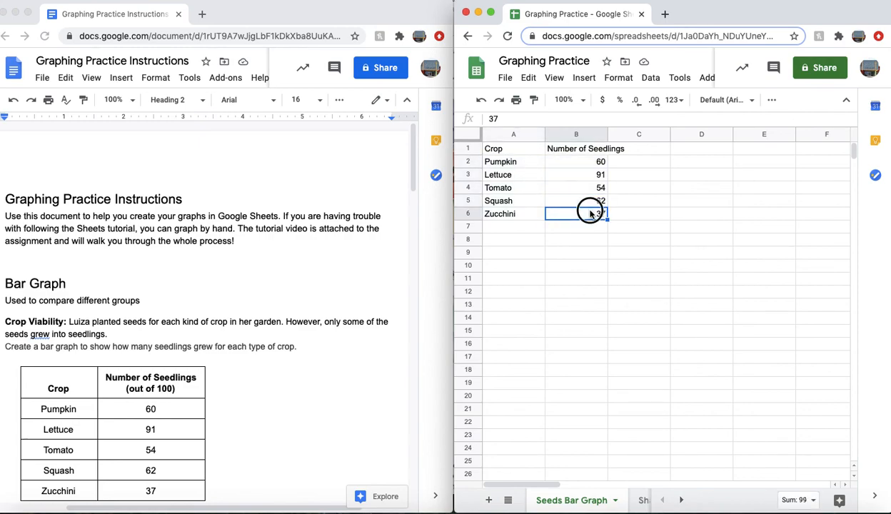
pyautogui.click(604, 242)
pyautogui.click(599, 217)
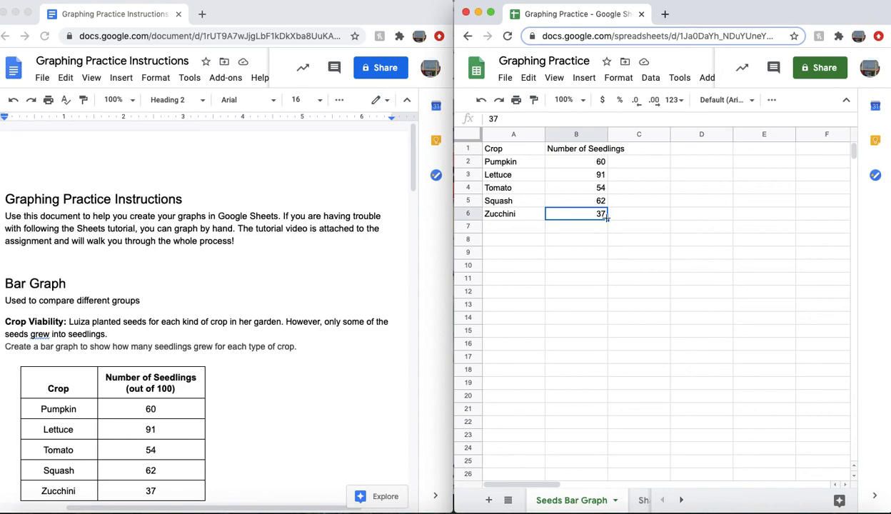
pyautogui.click(576, 231)
pyautogui.click(583, 216)
pyautogui.click(596, 244)
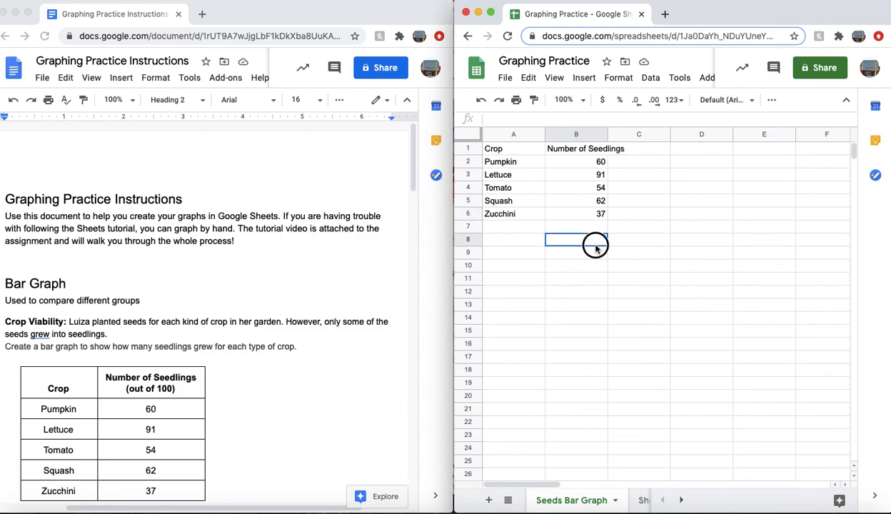
# - Clear all the crop and seedling data from cells A1 to B6
pyautogui.click(599, 218)
pyautogui.moveTo(599, 218); pyautogui.dragTo(510, 154)
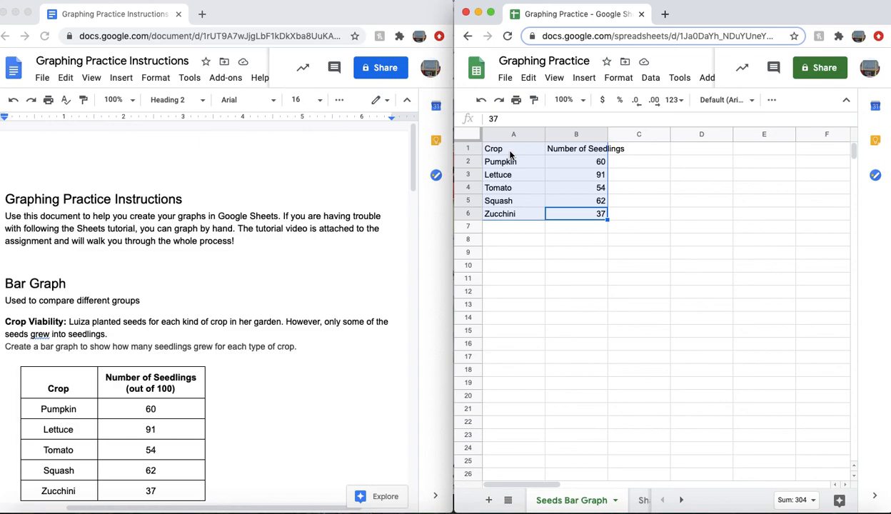
pyautogui.press('Delete')
pyautogui.click(557, 249)
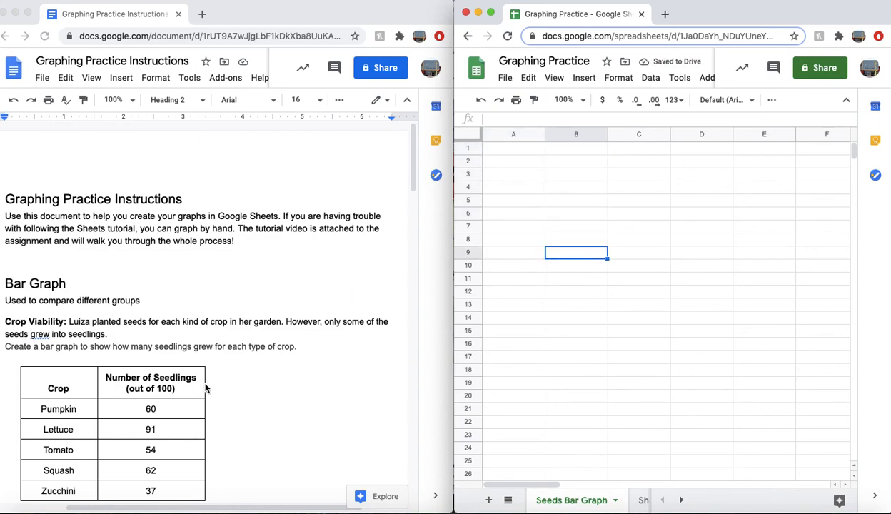
# - Copy the entire Crop and Number of Seedlings table, including its header row, from the instructions document
pyautogui.click(220, 378)
pyautogui.click(24, 371)
pyautogui.moveTo(24, 372); pyautogui.dragTo(166, 486)
pyautogui.press('super+c')
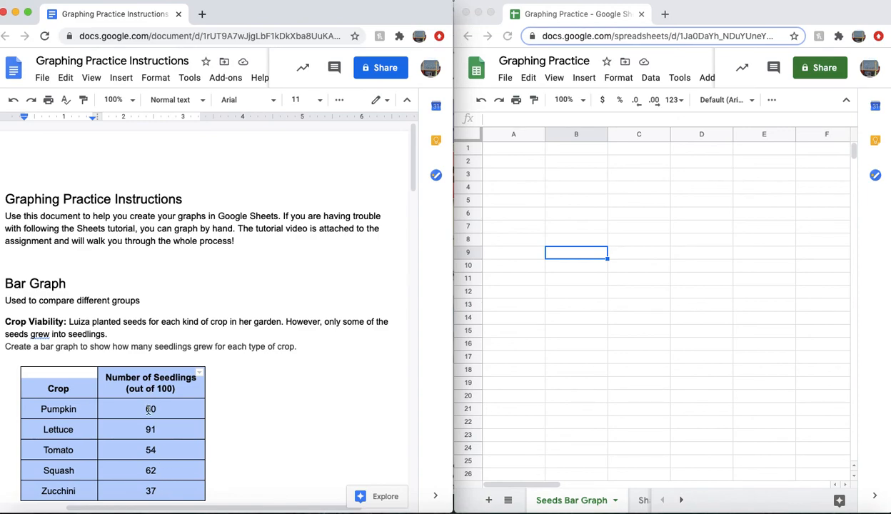
pyautogui.click(65, 78)
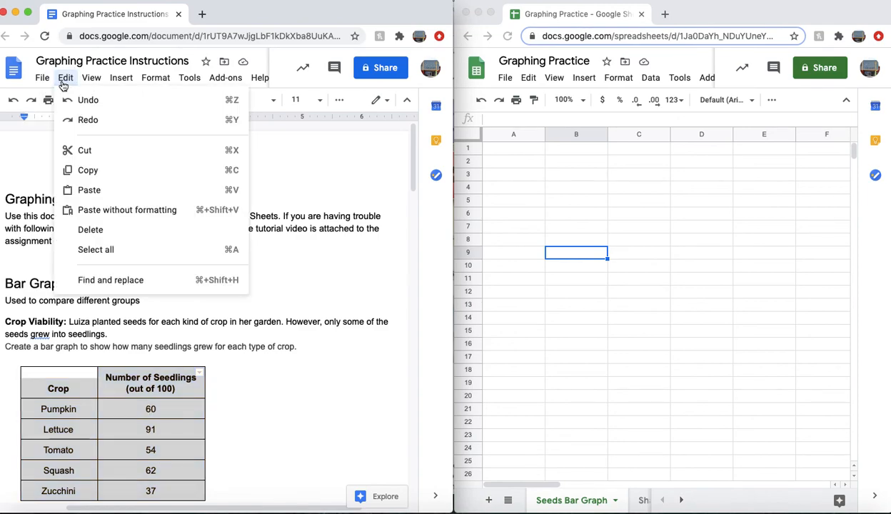
pyautogui.click(145, 171)
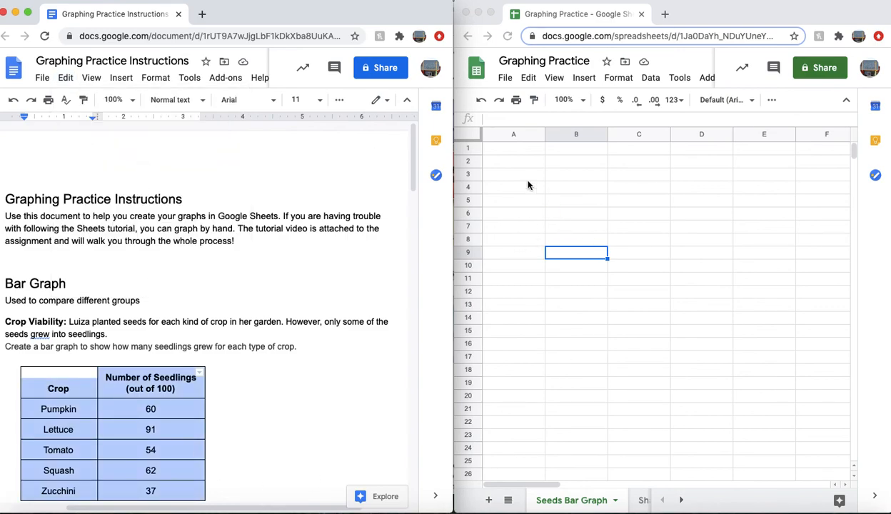
# - Paste the copied seedling table into the Seeds Bar Graph sheet starting at cell A1
pyautogui.click(511, 152)
pyautogui.click(511, 152)
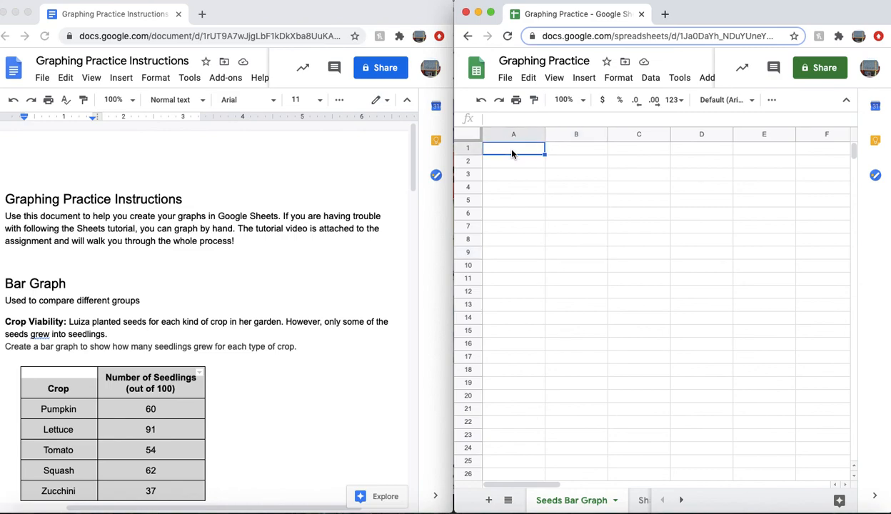
pyautogui.click(528, 77)
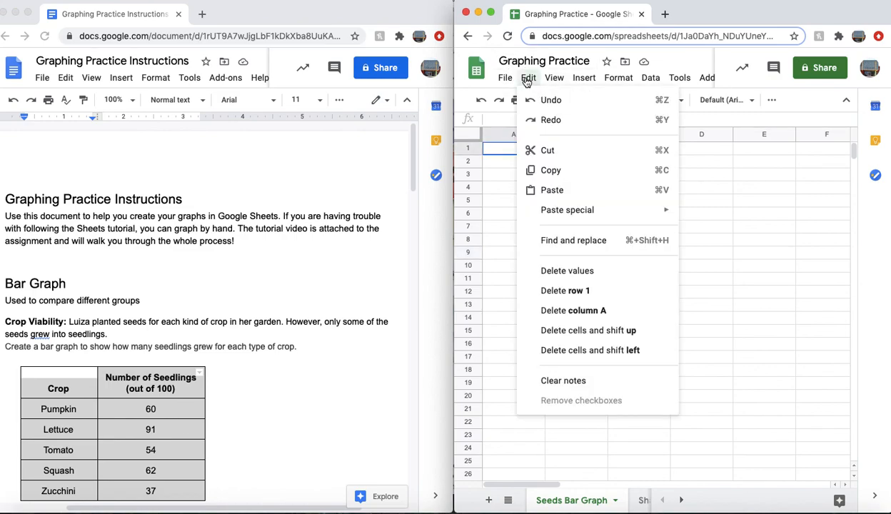
pyautogui.click(581, 188)
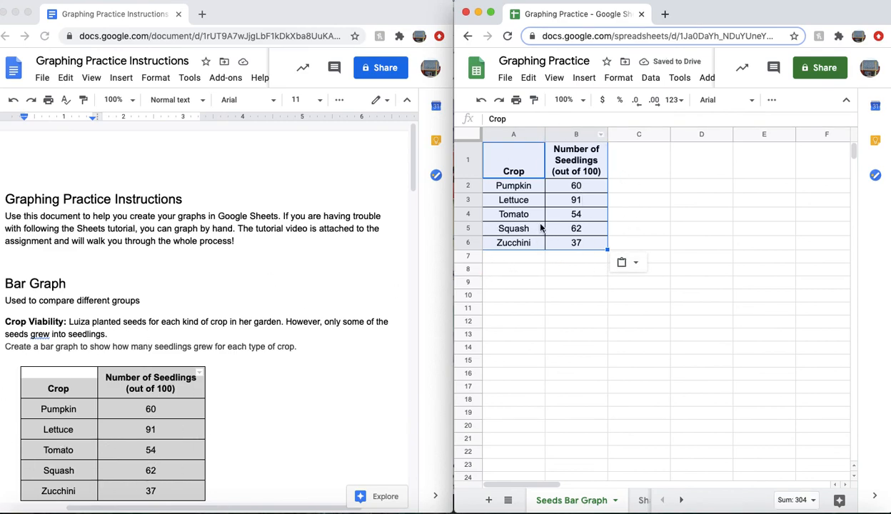
pyautogui.click(540, 319)
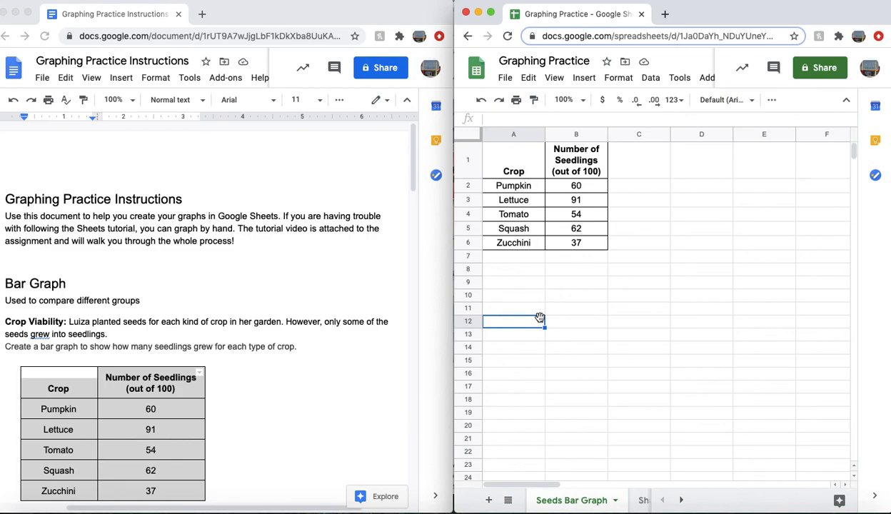
pyautogui.click(573, 269)
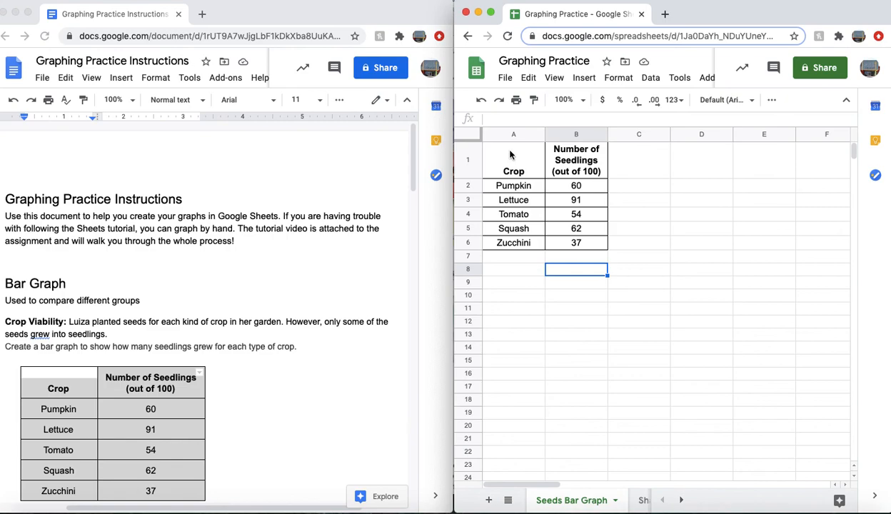
pyautogui.click(615, 325)
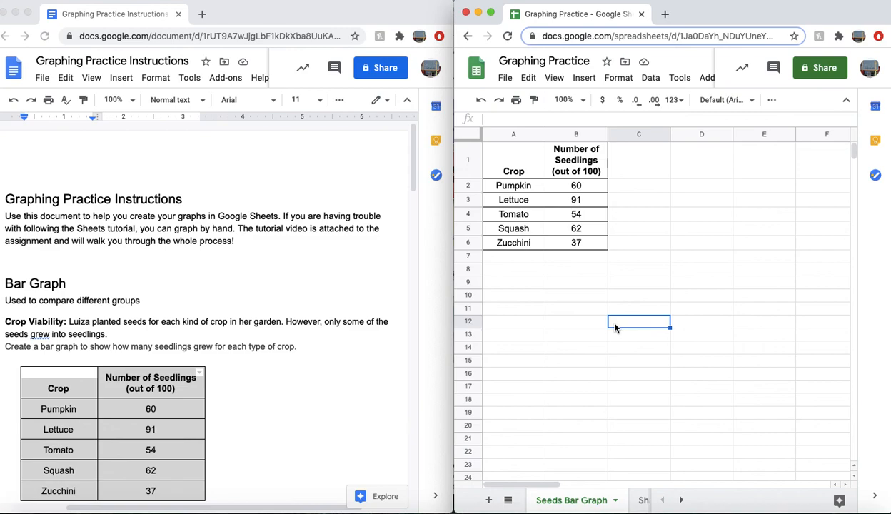
# - Insert a chart from the crop and seedling data in A1:B6, including the headers
pyautogui.moveTo(504, 164)
pyautogui.mouseDown()
pyautogui.moveTo(574, 204)
pyautogui.moveTo(578, 246)
pyautogui.mouseUp()
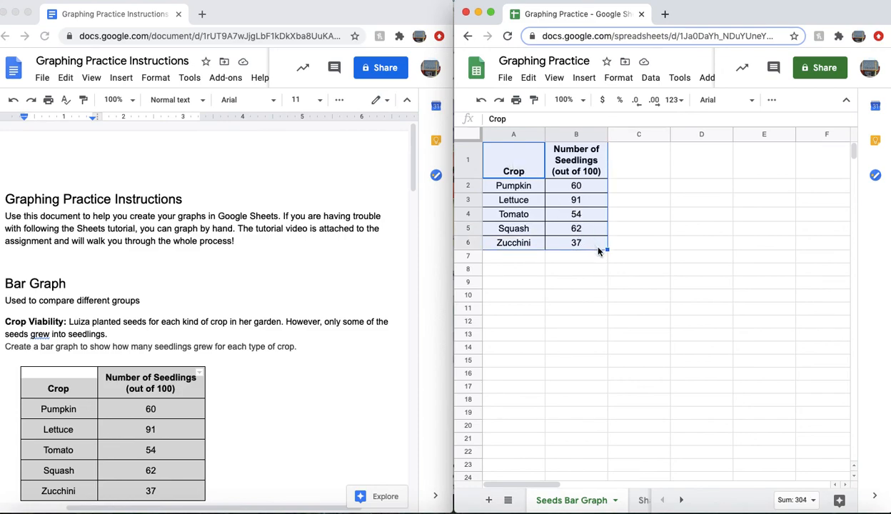
pyautogui.click(584, 78)
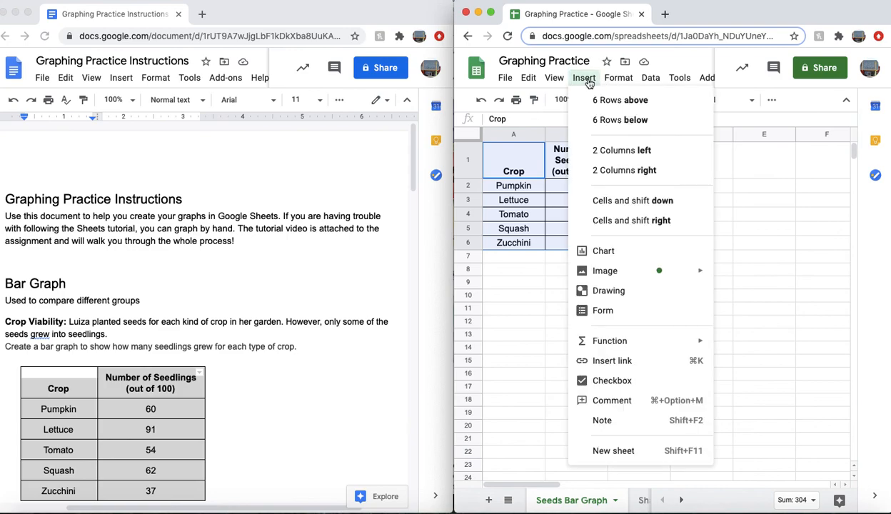
pyautogui.click(603, 253)
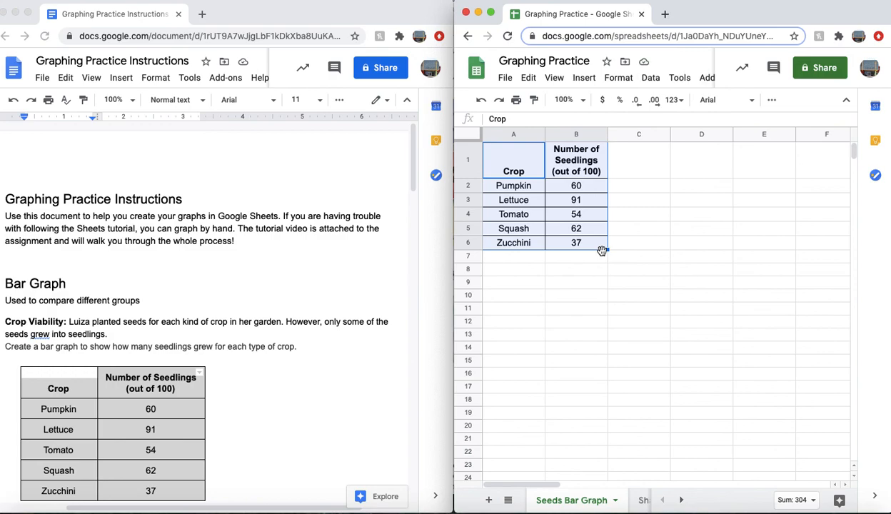
# - Widen the spreadsheet window to nearly the full screen and move the chart beside the table so it no longer covers the data
pyautogui.click(453, 275)
pyautogui.moveTo(453, 275); pyautogui.dragTo(20, 242)
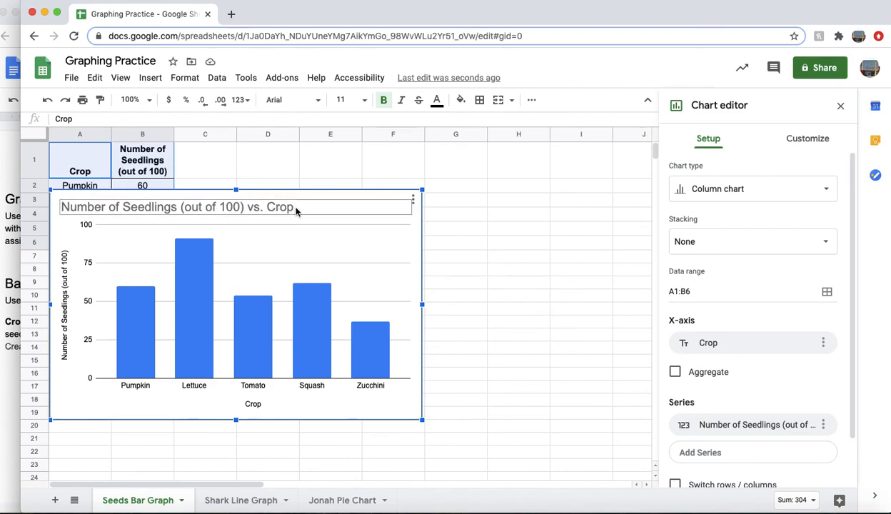
pyautogui.moveTo(243, 193); pyautogui.dragTo(392, 168)
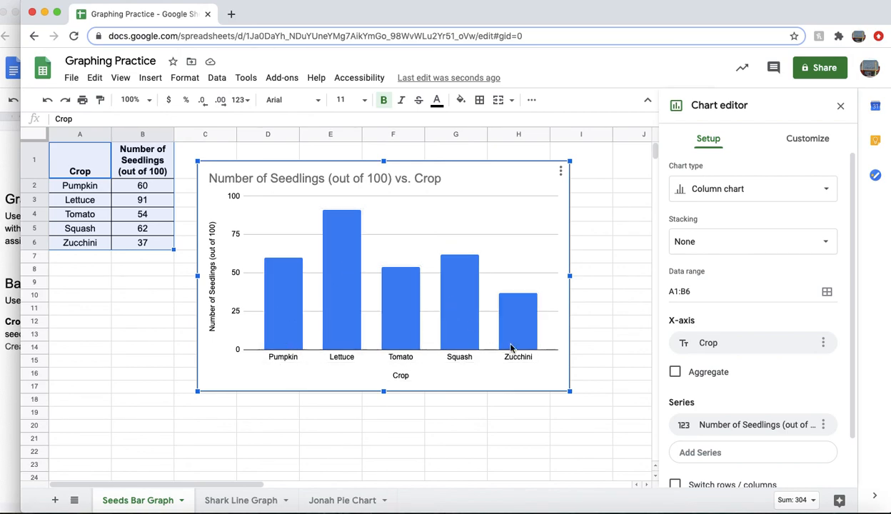
# - Look over the available chart types for the seedling chart, keeping the column chart
pyautogui.click(765, 192)
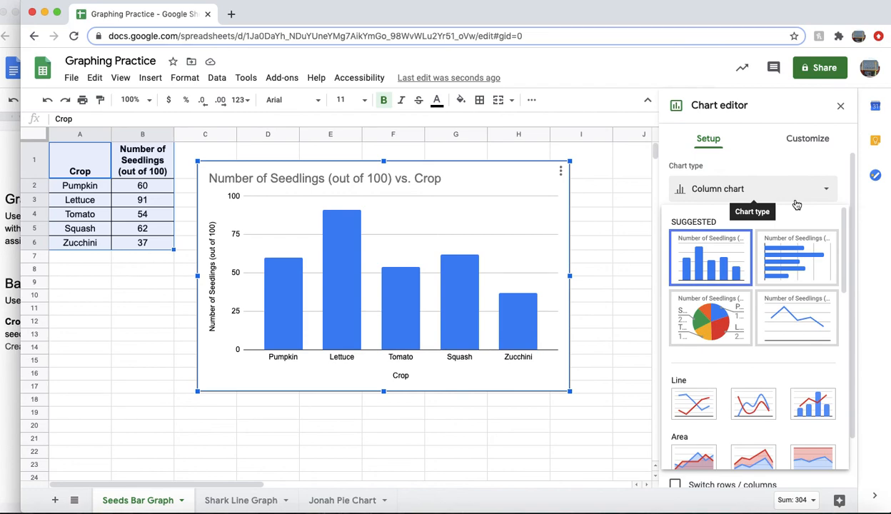
pyautogui.click(787, 189)
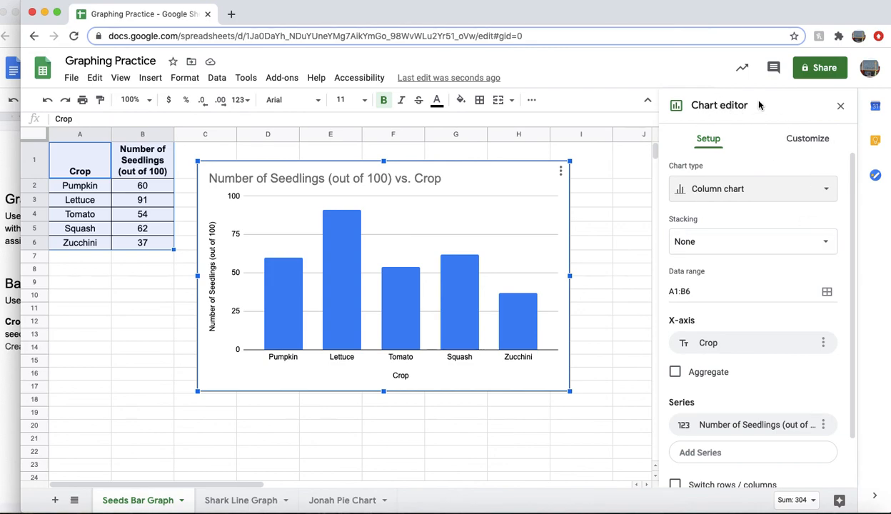
# - Close the chart editor and reopen it for the seedling column chart
pyautogui.click(841, 107)
pyautogui.click(532, 182)
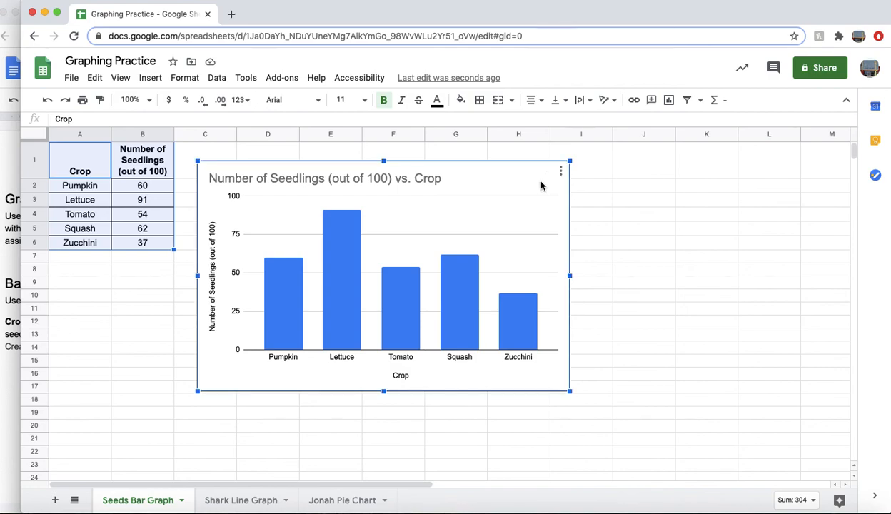
pyautogui.click(560, 174)
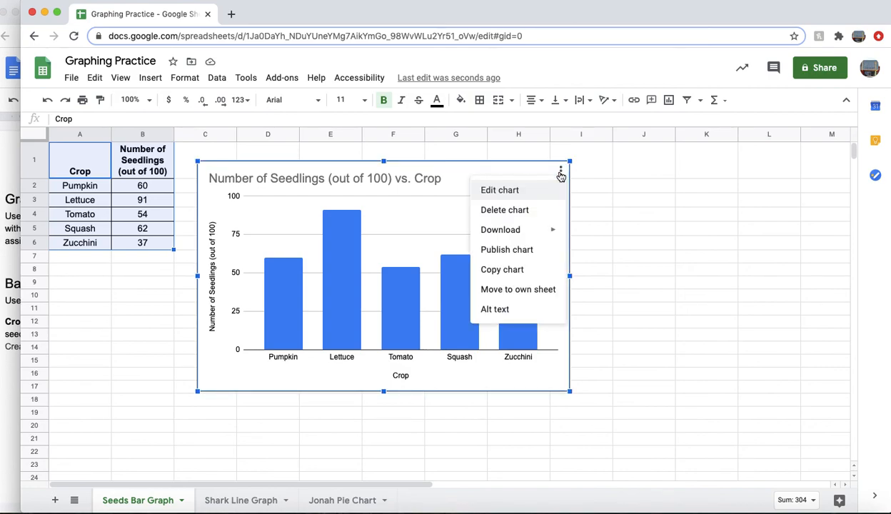
pyautogui.click(608, 185)
pyautogui.click(503, 179)
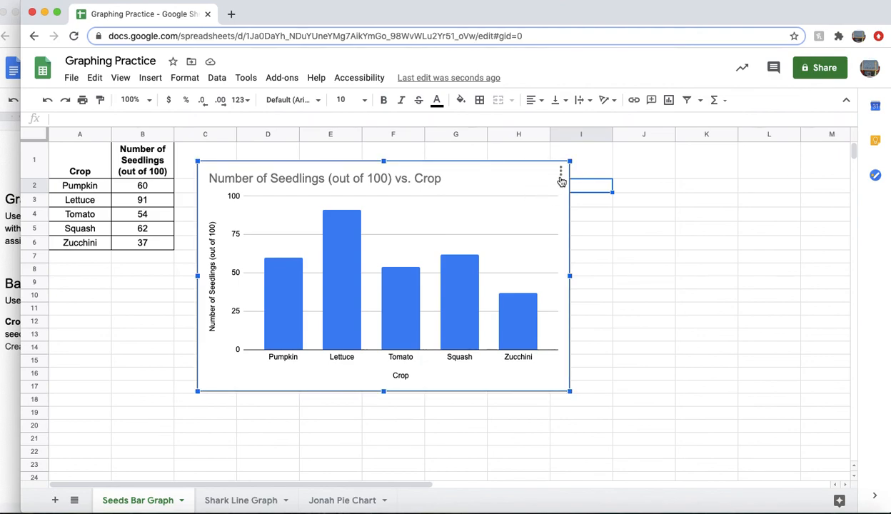
pyautogui.click(561, 172)
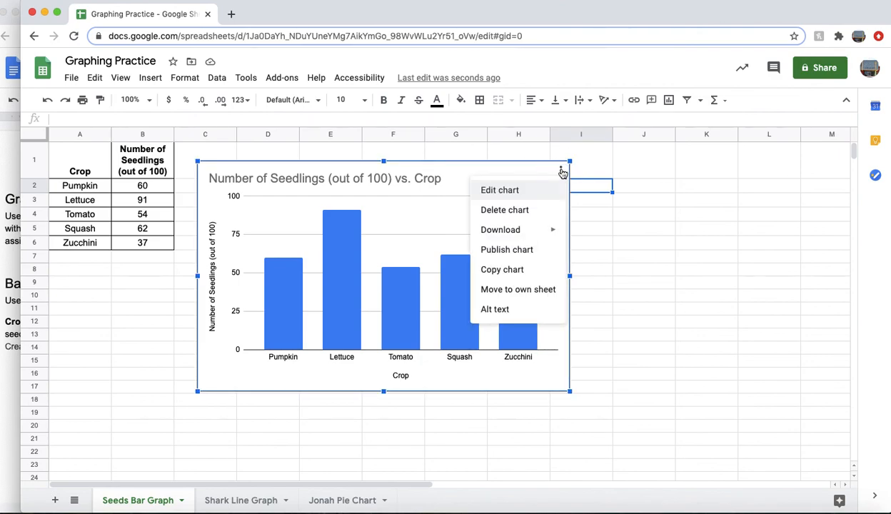
pyautogui.click(512, 191)
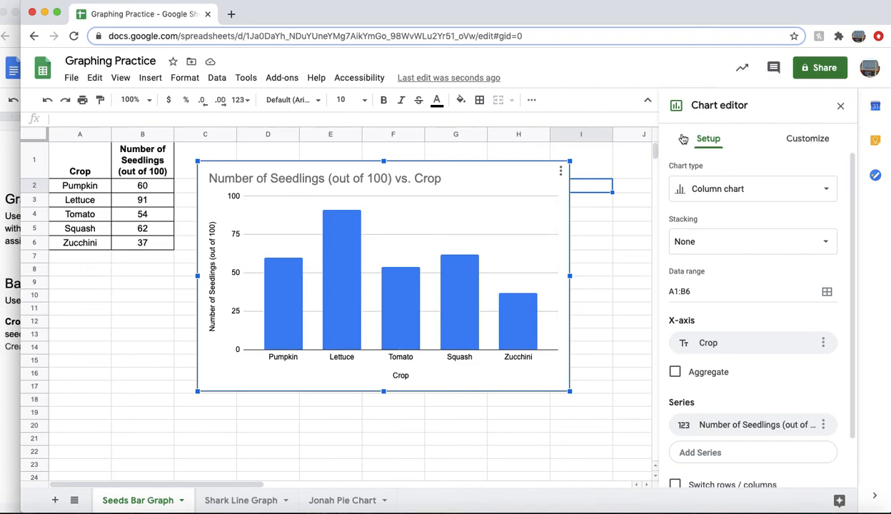
# - Try the pie chart type for the seedling data and switch back to the column chart
pyautogui.click(730, 193)
pyautogui.click(714, 308)
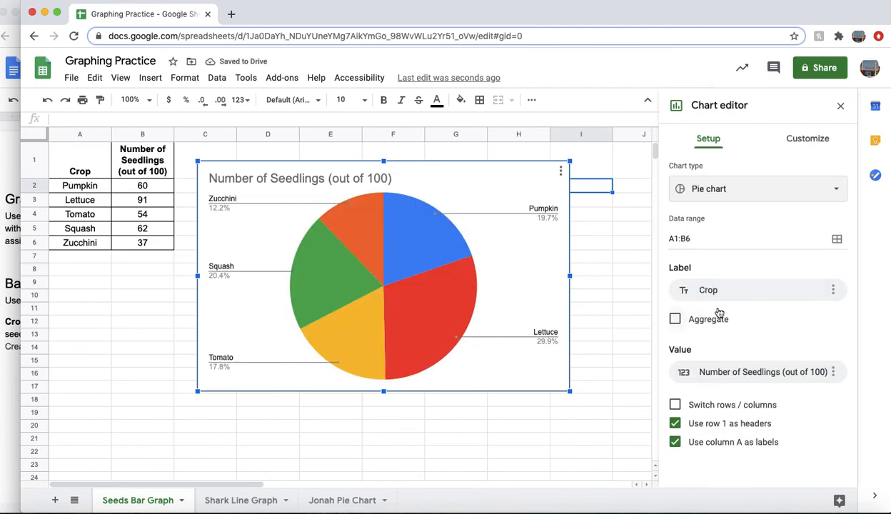
pyautogui.click(715, 191)
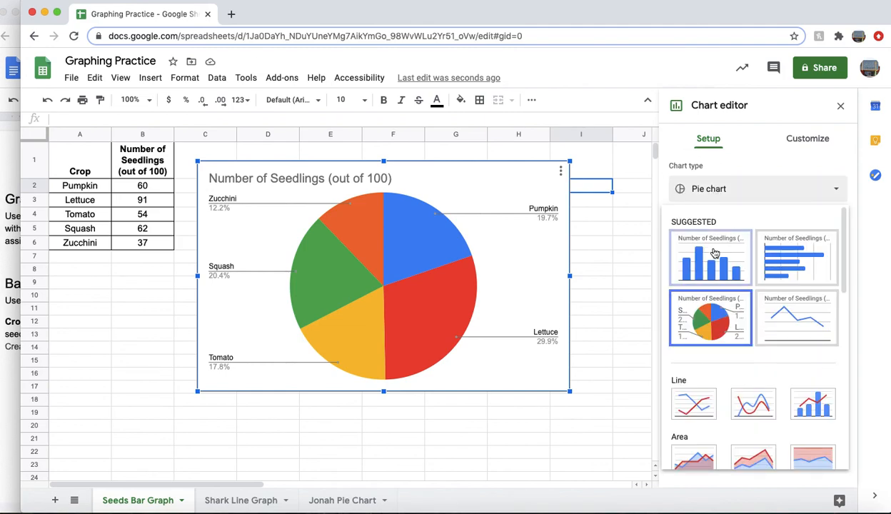
pyautogui.click(713, 275)
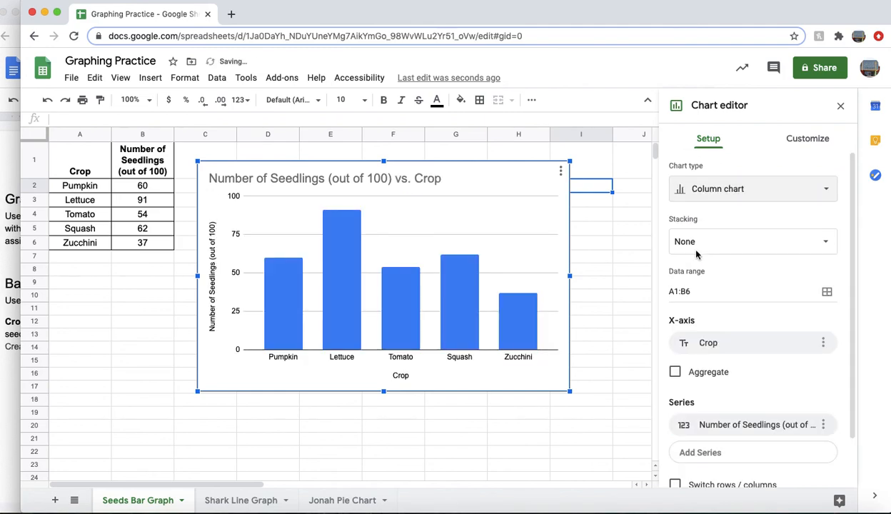
# - Browse the full range of chart types, trying the bar chart before returning to the column chart
pyautogui.click(722, 191)
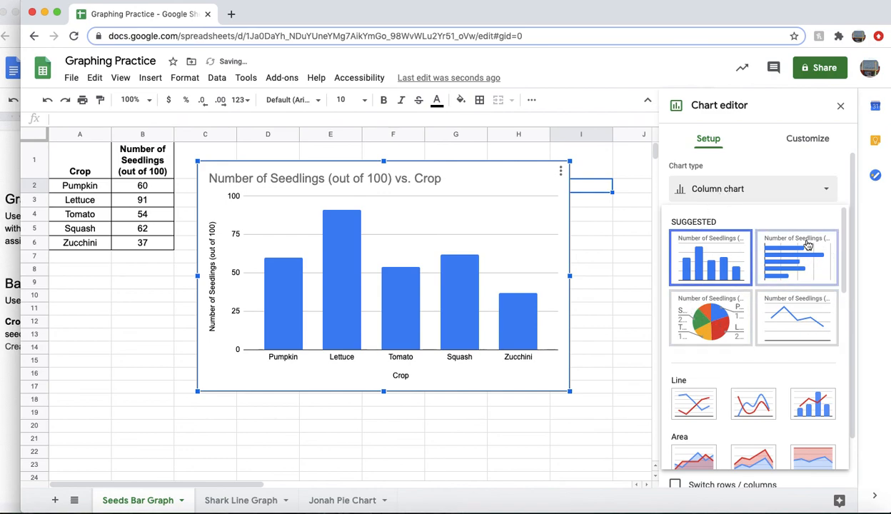
pyautogui.scroll(-5, 796, 284)
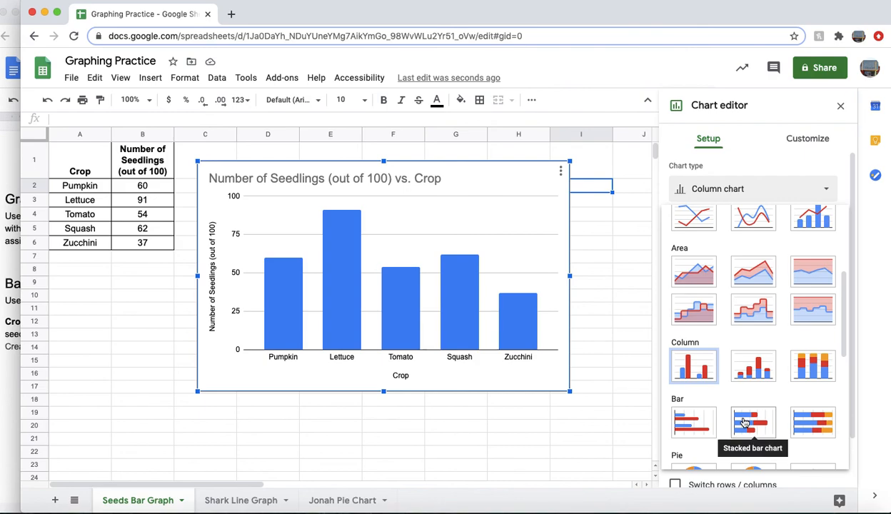
pyautogui.scroll(-3, 743, 422)
pyautogui.scroll(-3, 743, 422)
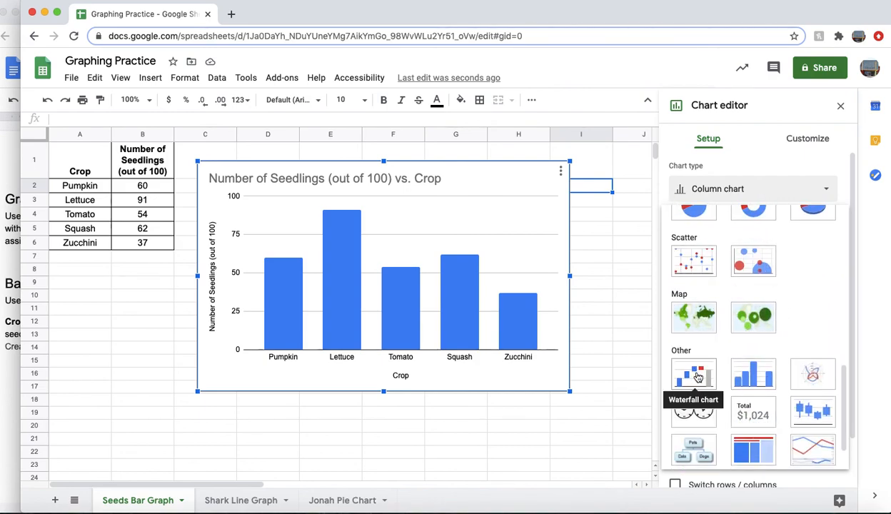
pyautogui.scroll(-2, 696, 375)
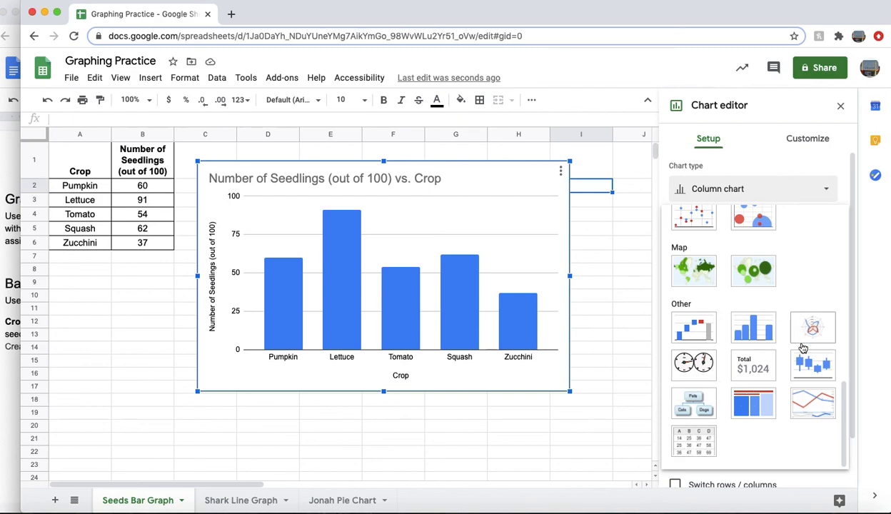
pyautogui.scroll(5, 696, 364)
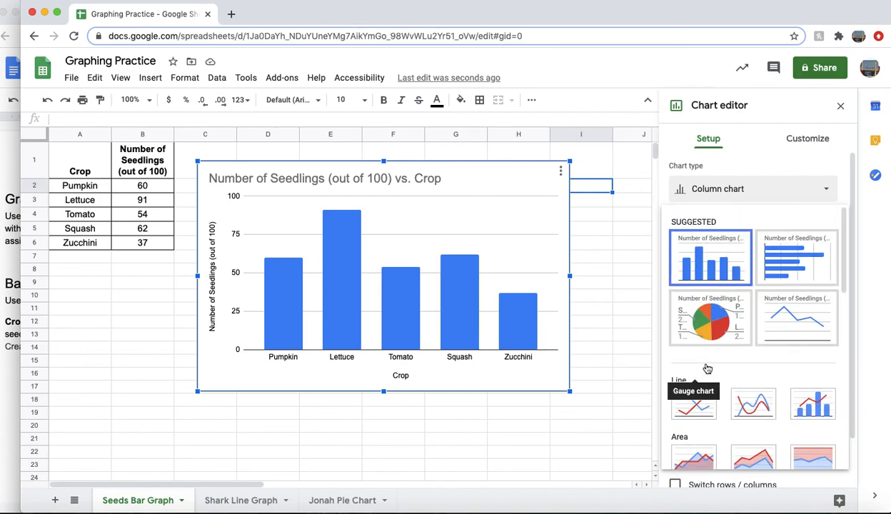
pyautogui.click(803, 267)
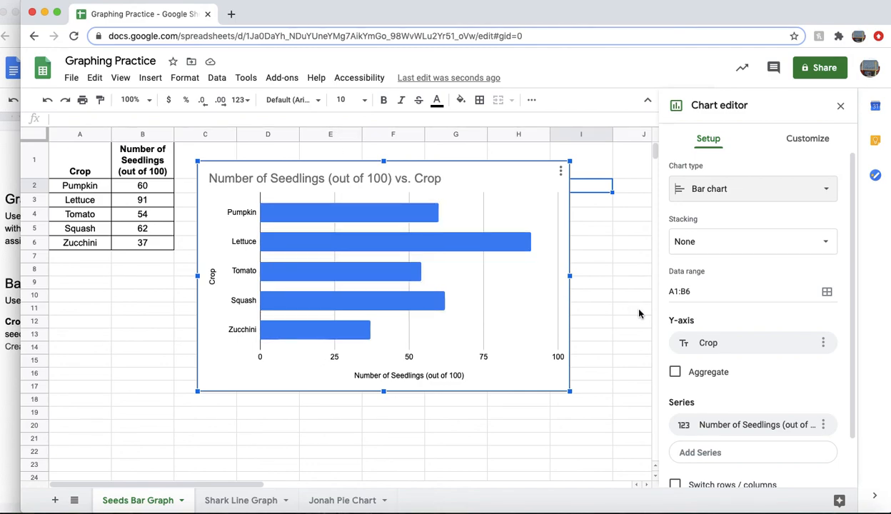
pyautogui.click(690, 187)
pyautogui.click(702, 250)
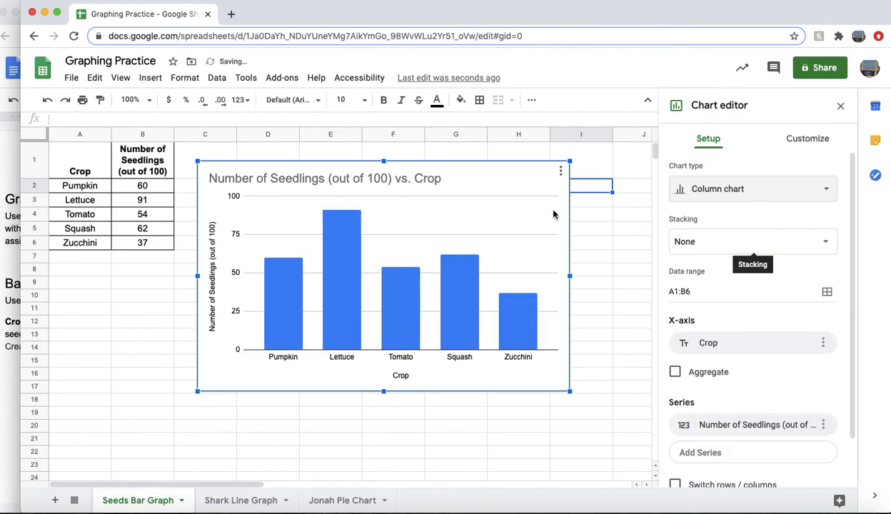
# - Move the chart slightly up and closer to the table, aligned near row 1, and close the chart editor
pyautogui.moveTo(464, 169)
pyautogui.mouseDown()
pyautogui.moveTo(493, 179)
pyautogui.moveTo(463, 162)
pyautogui.mouseUp()
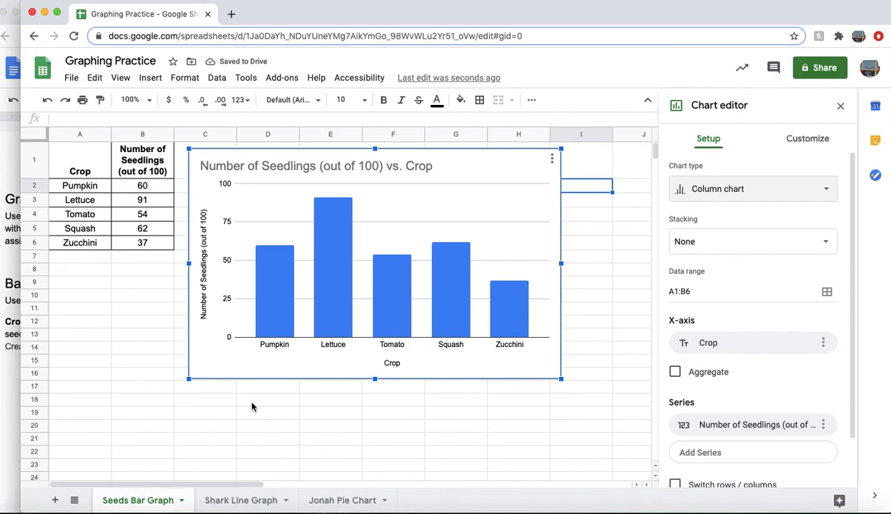
pyautogui.click(145, 387)
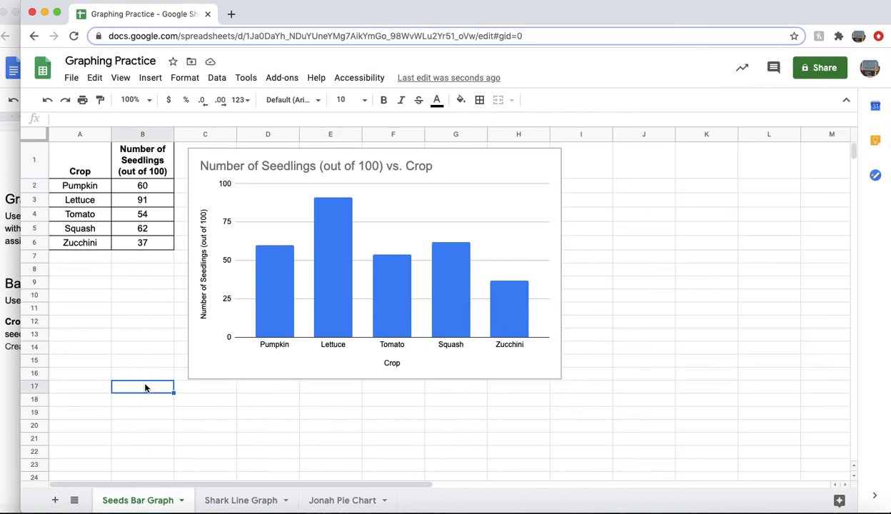
# - Look over the options available for the seedling chart, including its download formats
pyautogui.click(335, 301)
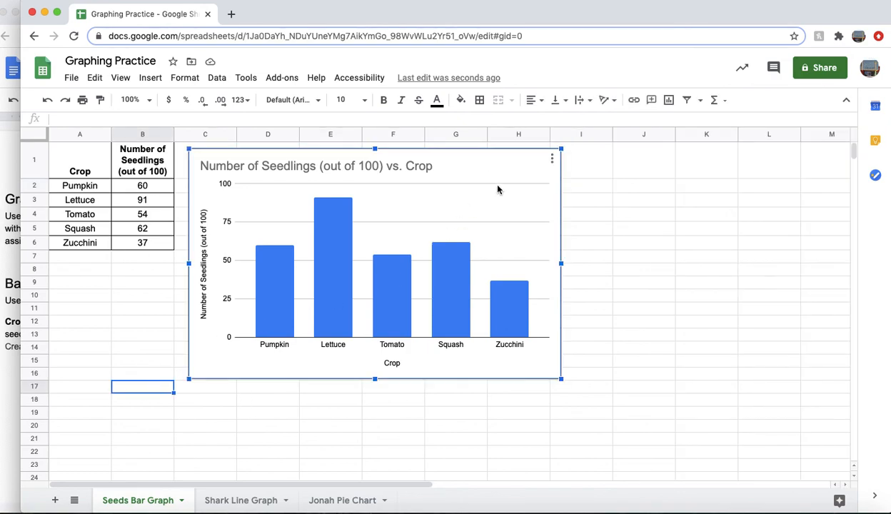
pyautogui.click(552, 160)
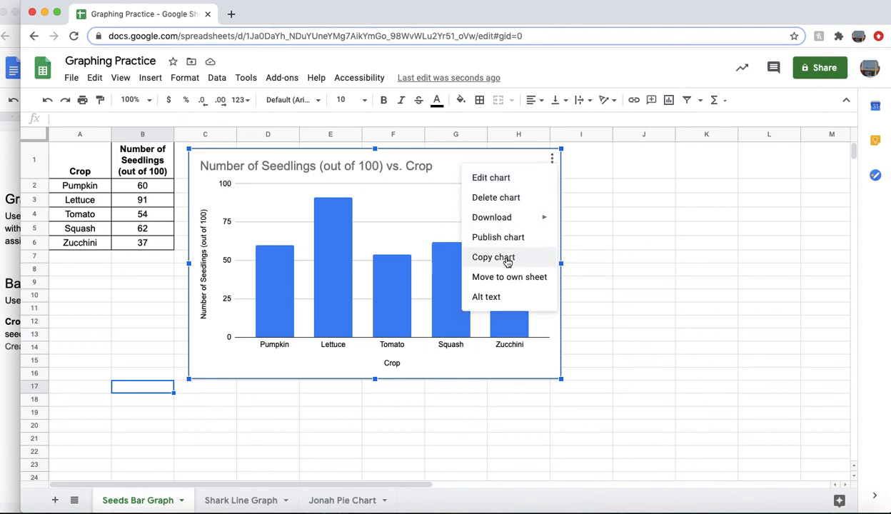
pyautogui.moveTo(514, 218)
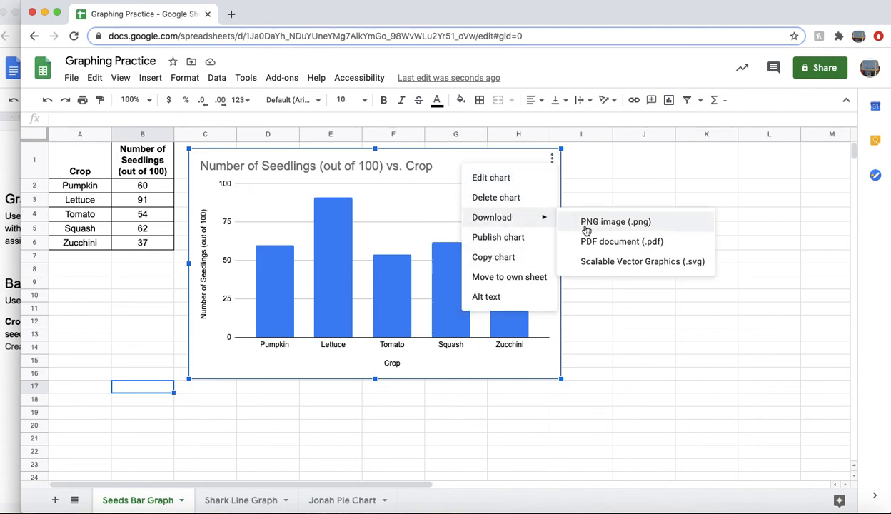
pyautogui.click(576, 167)
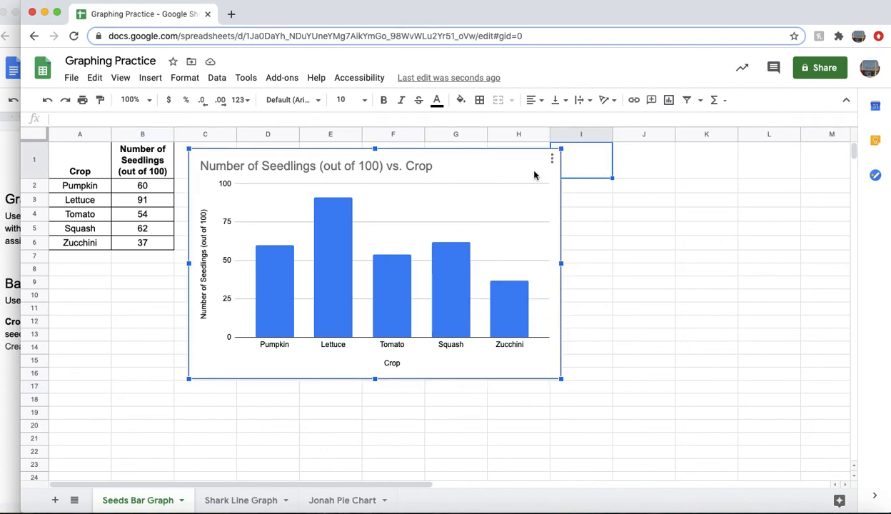
pyautogui.click(587, 215)
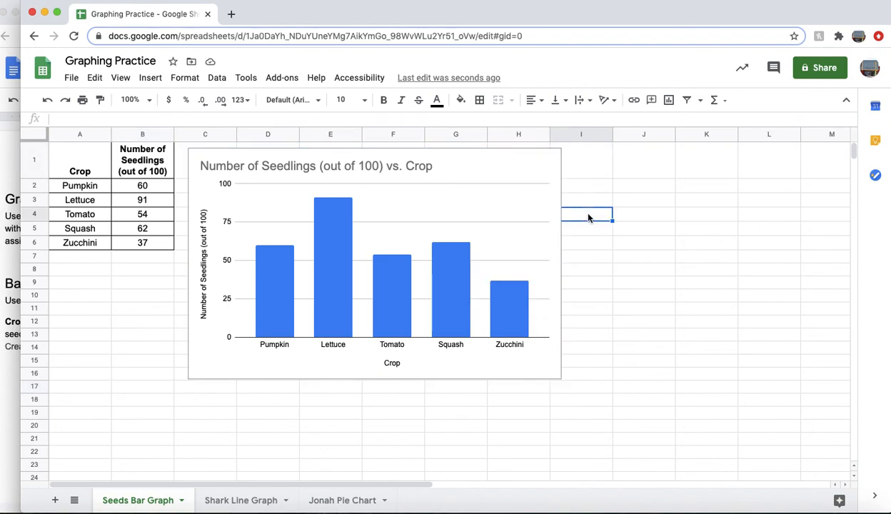
# - Reopen the chart editor for the seedling chart and review its setup settings
pyautogui.click(512, 163)
pyautogui.moveTo(454, 283)
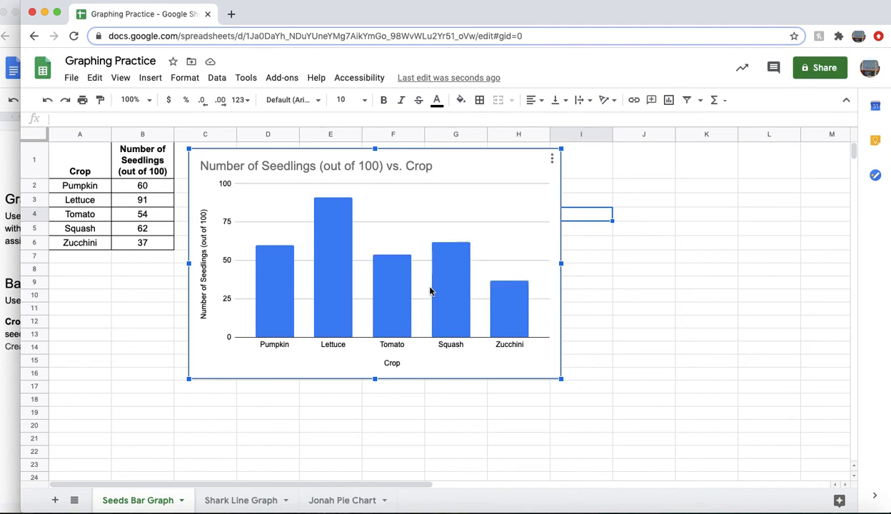
pyautogui.click(551, 159)
pyautogui.click(521, 178)
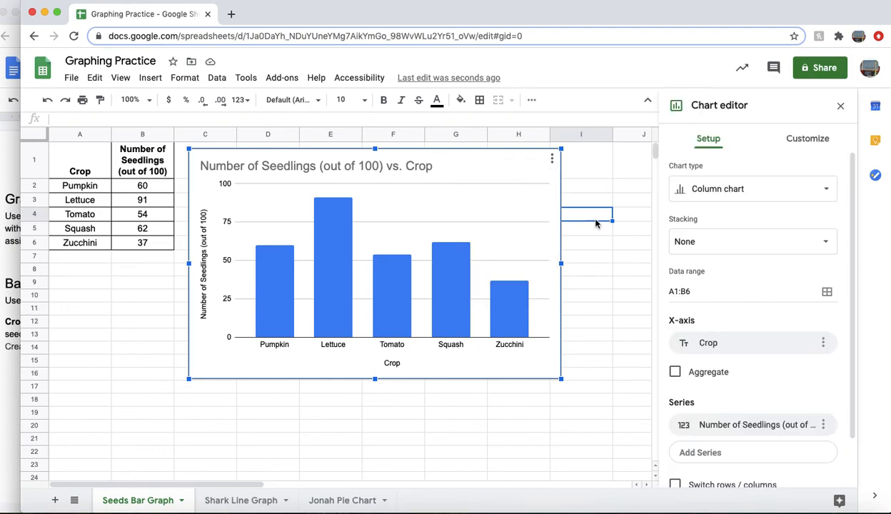
pyautogui.scroll(-1, 764, 329)
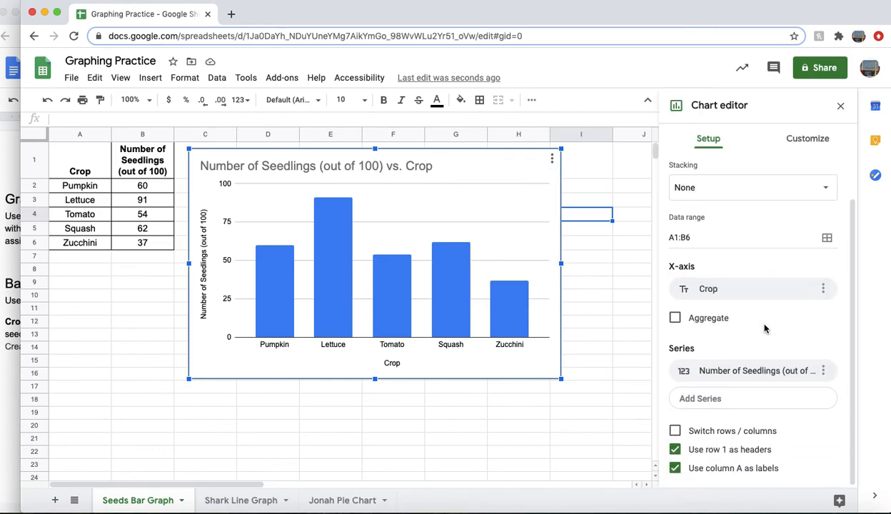
pyautogui.scroll(1, 763, 328)
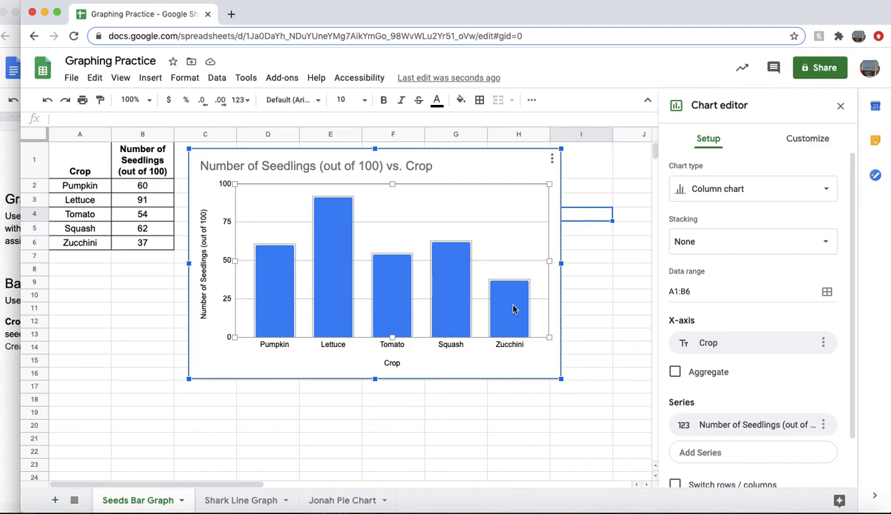
# - Set the Number of Seedlings series color to the theme orange in the chart's customization settings
pyautogui.click(817, 146)
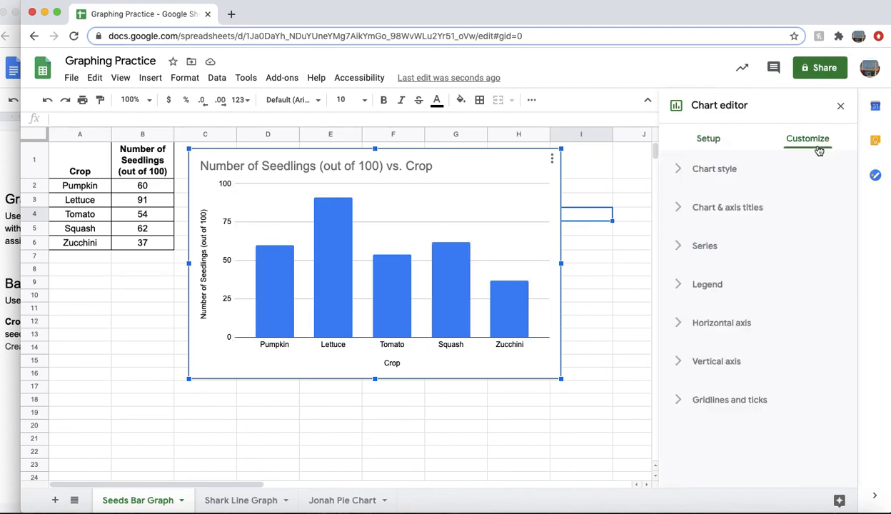
pyautogui.click(678, 170)
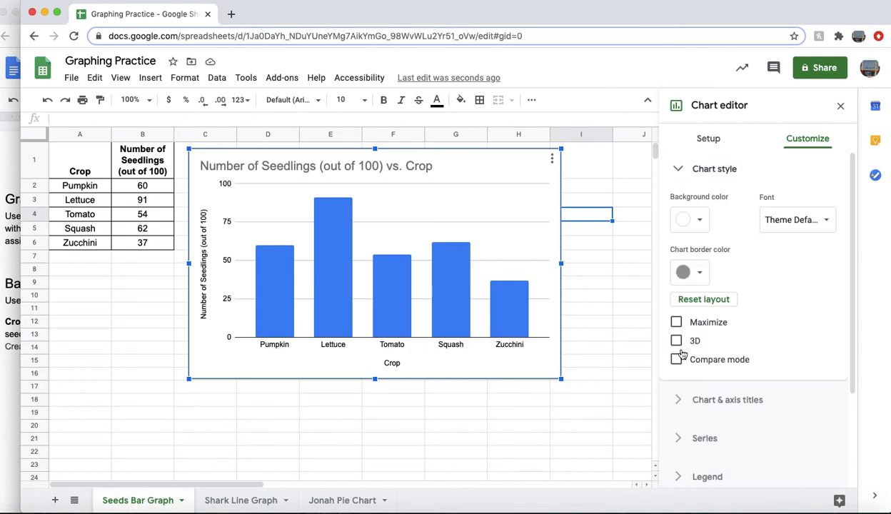
pyautogui.scroll(-3, 678, 378)
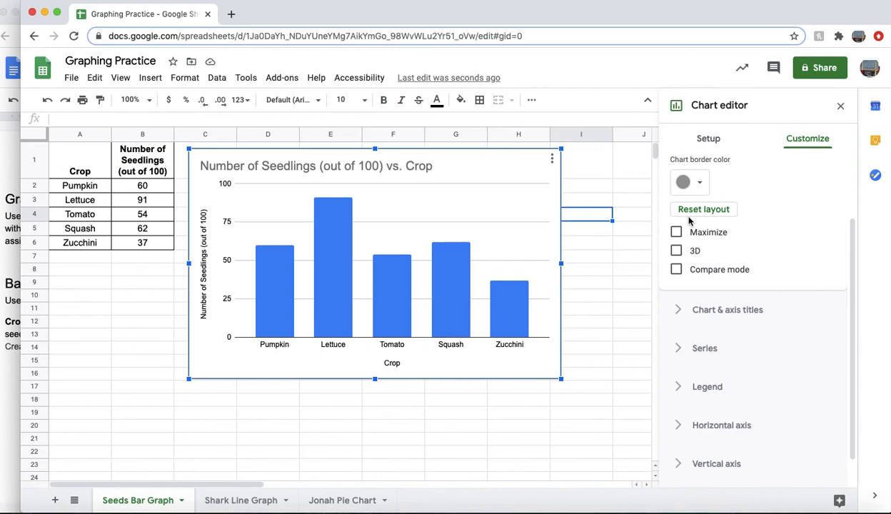
pyautogui.click(678, 349)
pyautogui.scroll(-2, 675, 348)
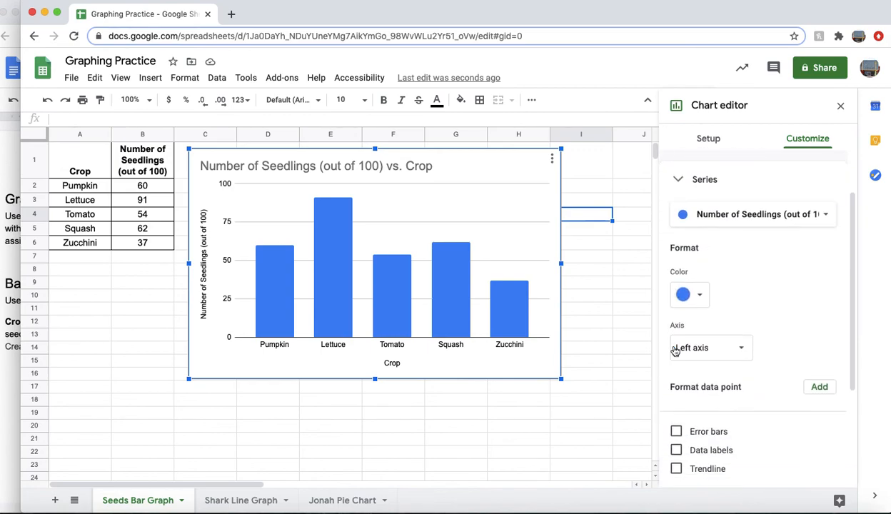
pyautogui.click(698, 294)
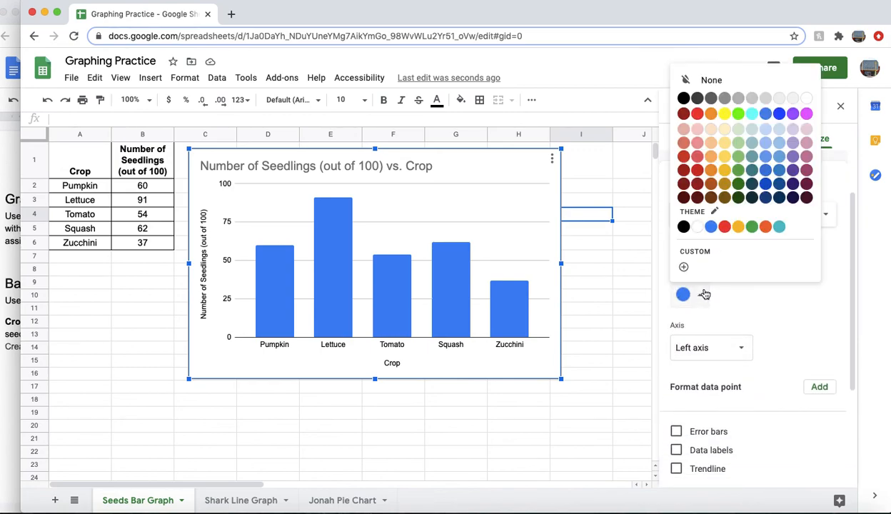
pyautogui.click(766, 227)
# - Make the chart 3D in its chart style settings, and try Maximize before turning it back off
pyautogui.scroll(-2, 747, 355)
pyautogui.scroll(5, 746, 357)
pyautogui.click(686, 170)
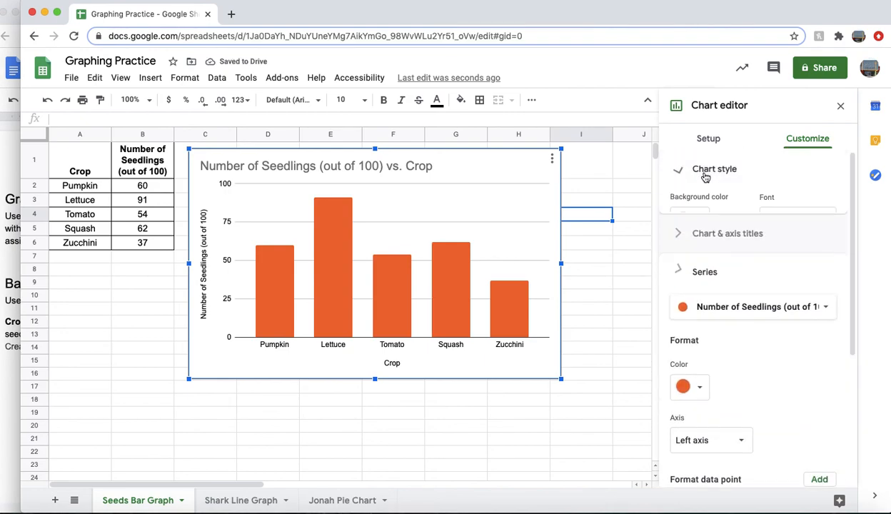
pyautogui.click(676, 341)
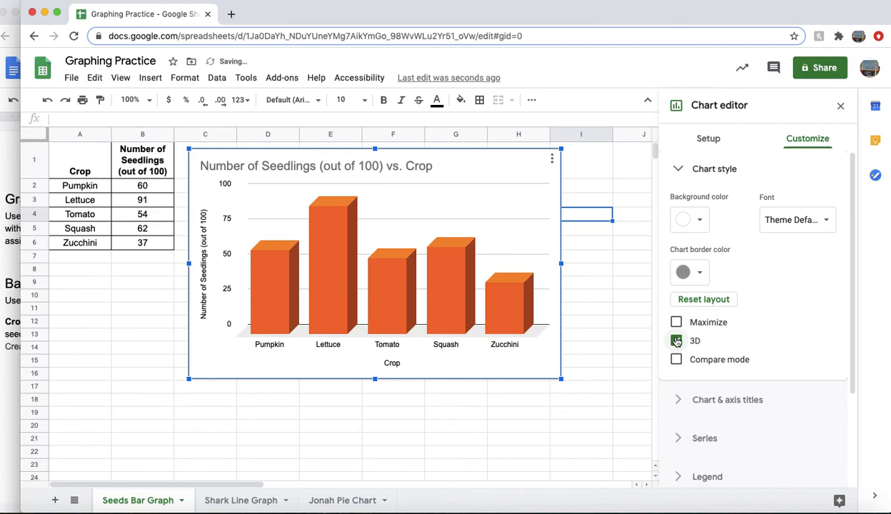
pyautogui.click(676, 323)
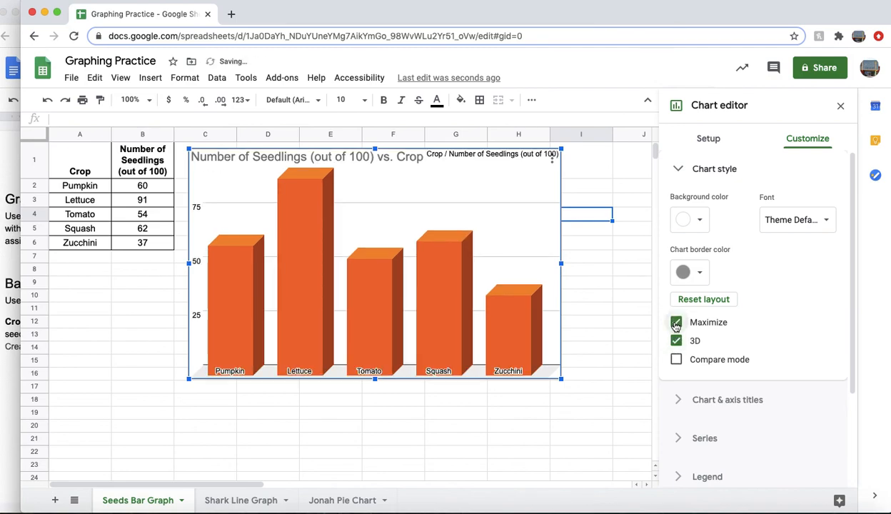
pyautogui.click(676, 324)
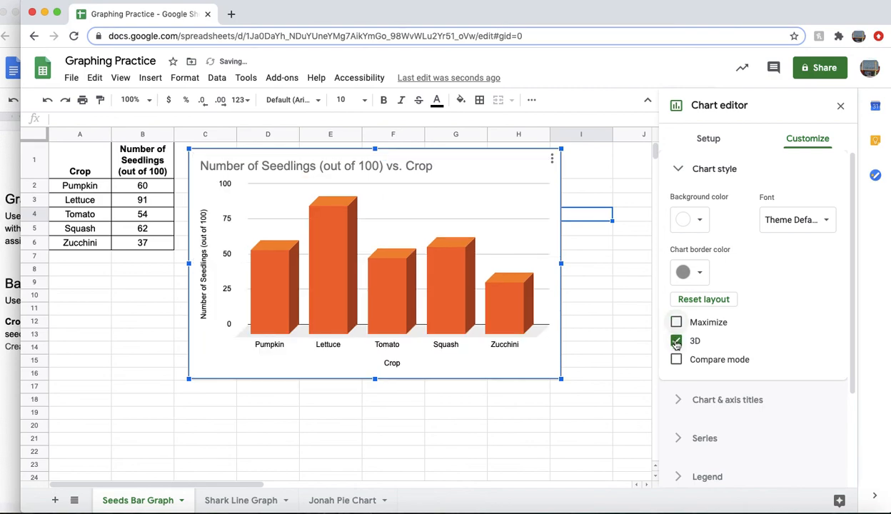
# - Turn off the 3D effect in the seedling chart's style settings and collapse that section
pyautogui.click(675, 341)
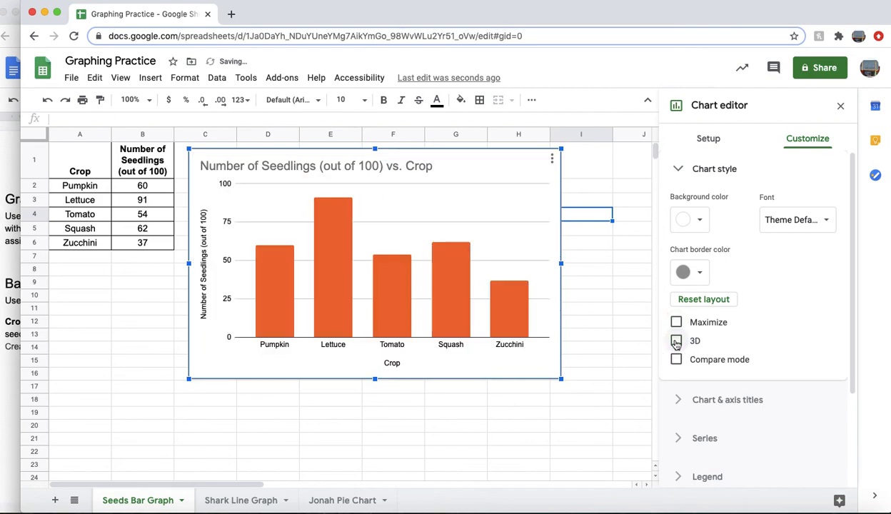
pyautogui.click(678, 170)
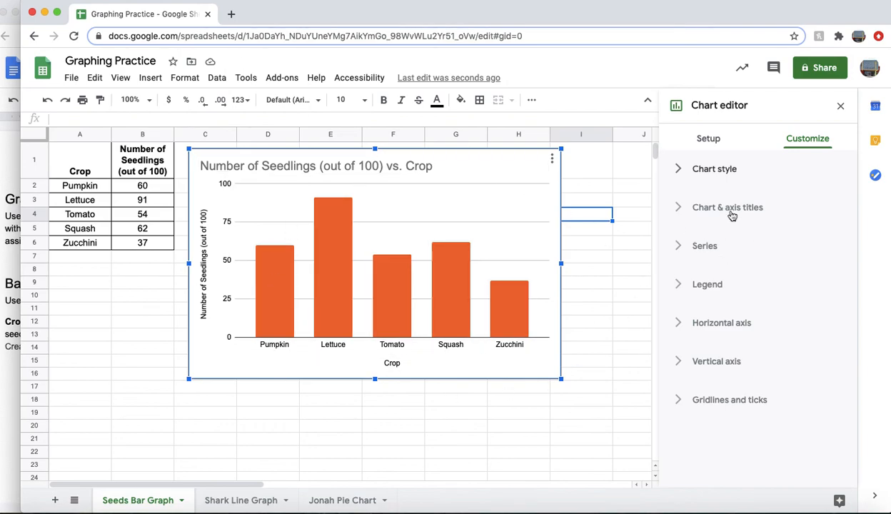
pyautogui.click(675, 175)
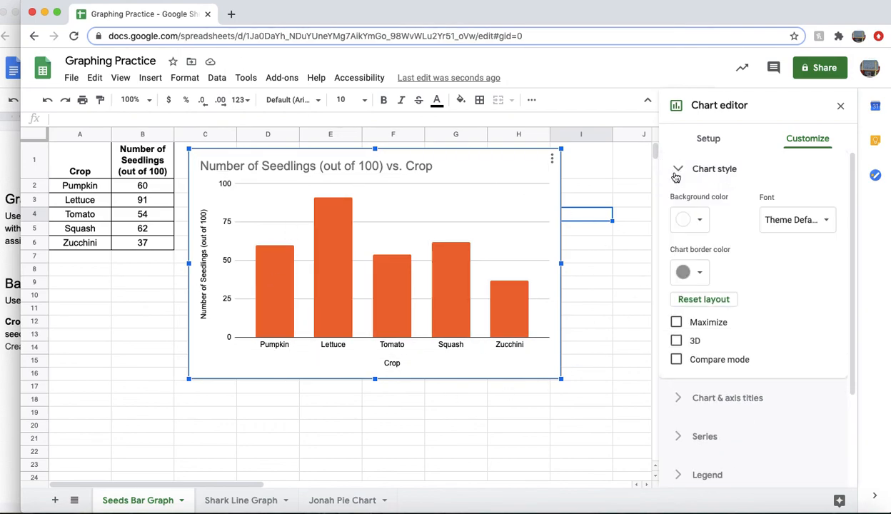
pyautogui.click(675, 175)
# - Set the Number of Seedlings series color to the theme blue and close the chart editor
pyautogui.click(680, 246)
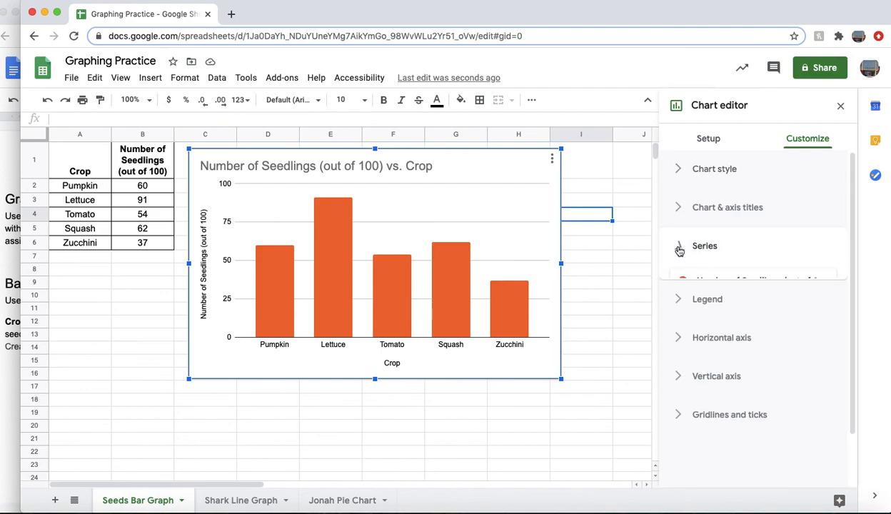
pyautogui.click(683, 358)
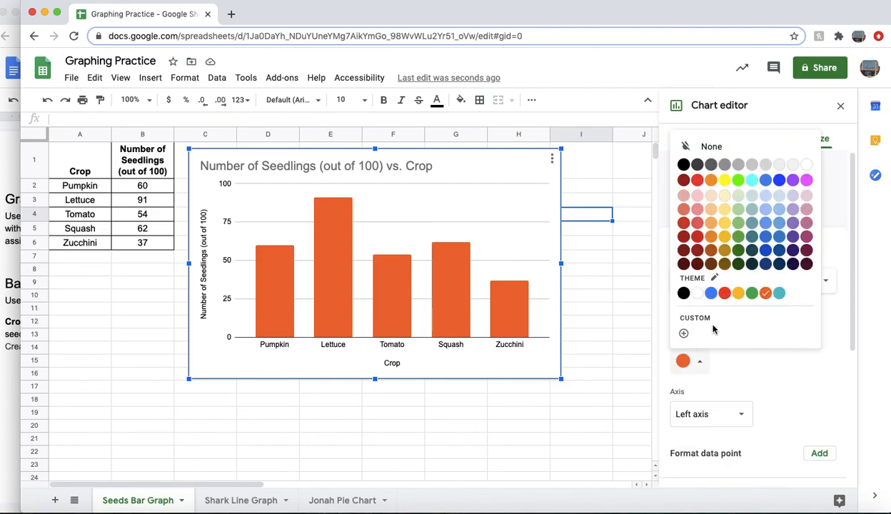
pyautogui.click(710, 293)
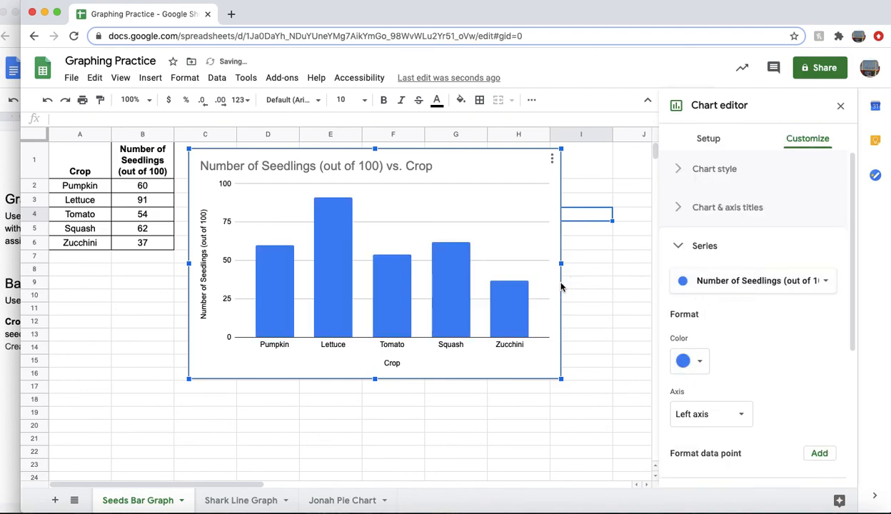
pyautogui.click(602, 296)
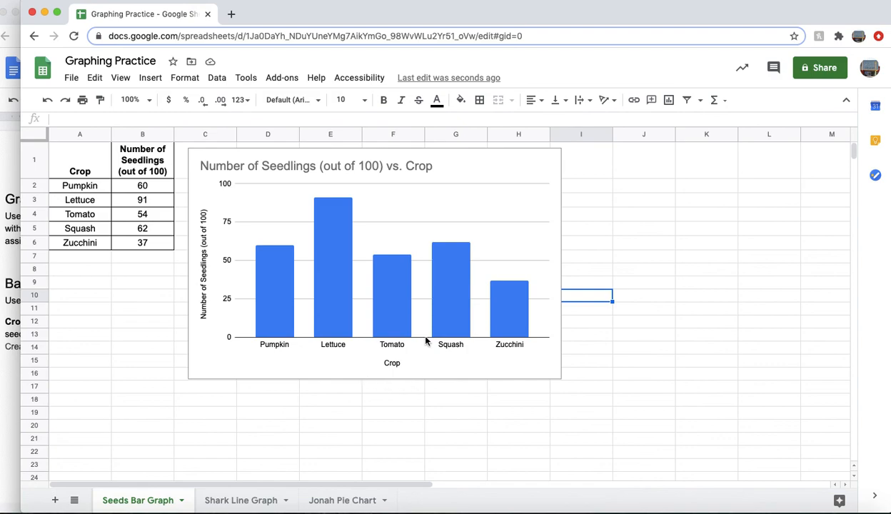
# - Open the Shark Line Graph sheet and show the Line Graph section of the Graphing Practice Instructions document beside it
pyautogui.click(230, 504)
pyautogui.moveTo(21, 231); pyautogui.dragTo(417, 246)
pyautogui.scroll(-1, 204, 346)
pyautogui.scroll(-15, 203, 346)
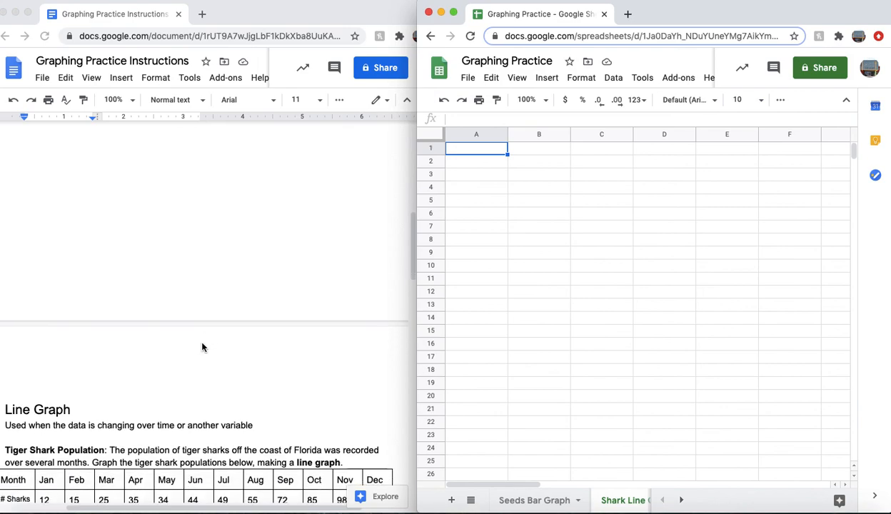
pyautogui.scroll(-4, 202, 347)
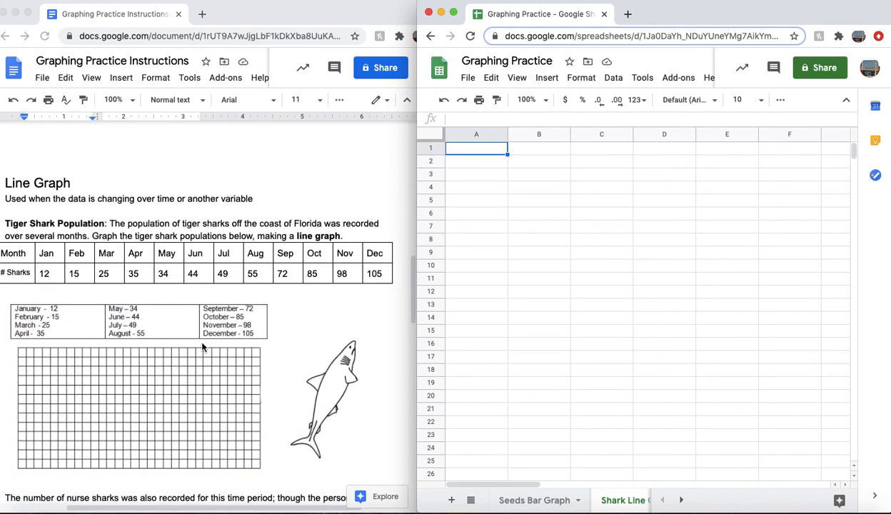
pyautogui.hscroll(-2, 250, 230)
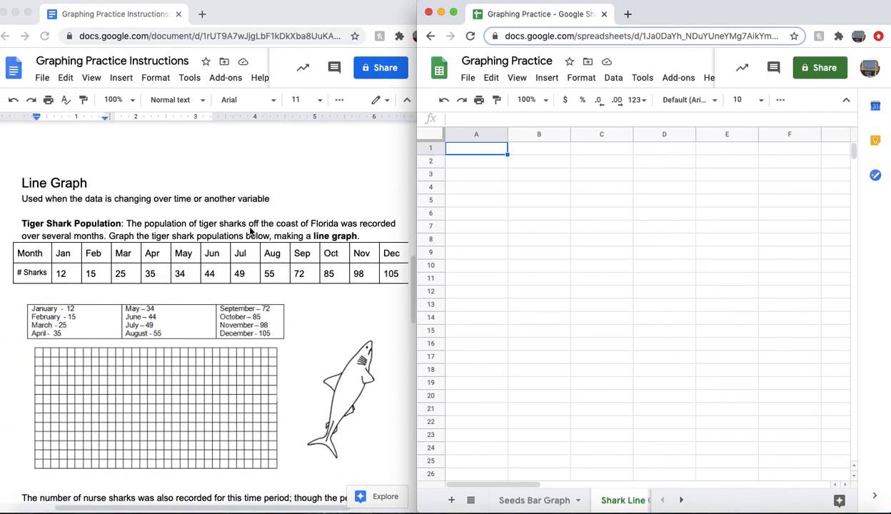
# - Review the Bar Graph crop table and the Line Graph tiger shark section in the instructions document
pyautogui.click(177, 362)
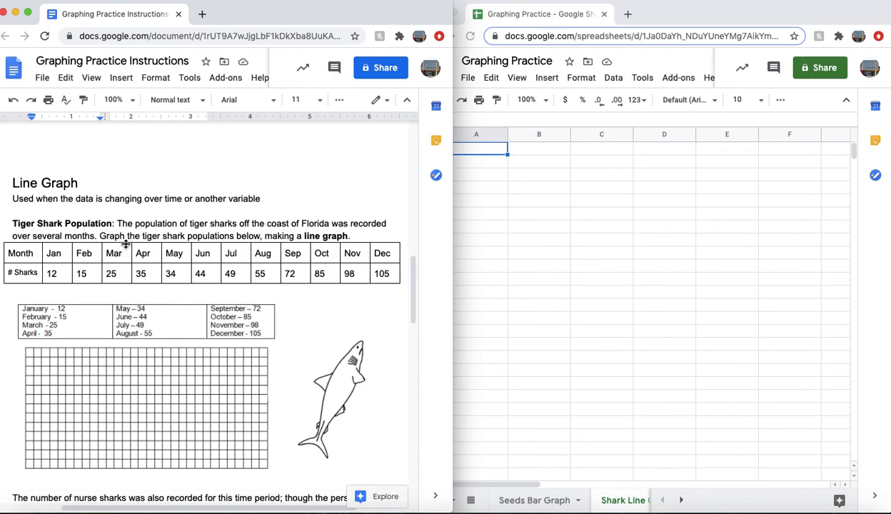
pyautogui.scroll(10, 130, 264)
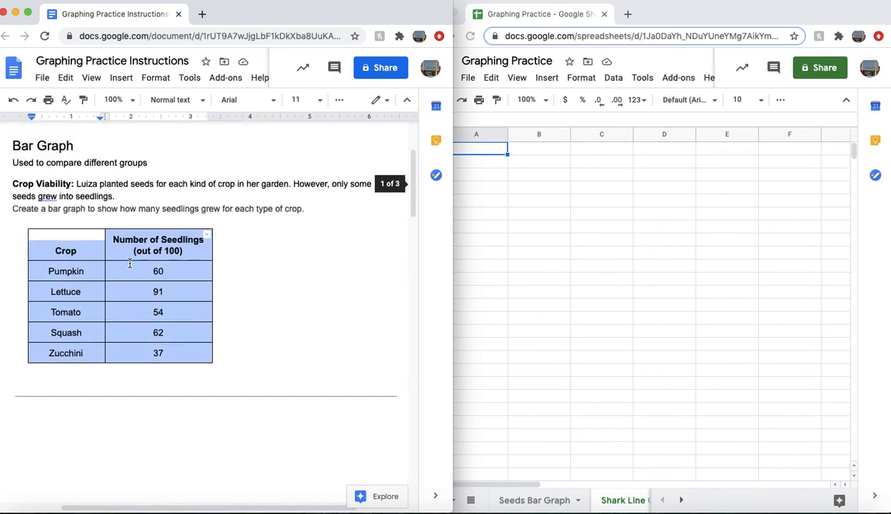
pyautogui.scroll(-1, 129, 264)
pyautogui.click(232, 321)
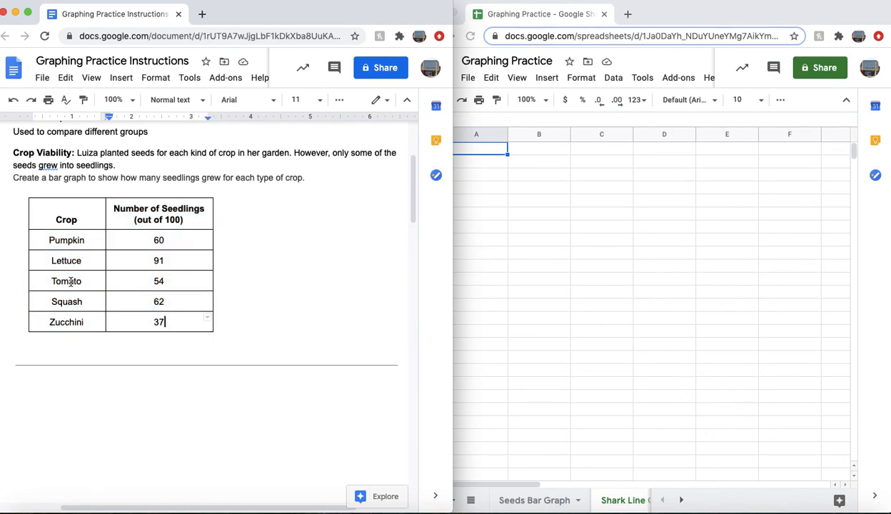
pyautogui.scroll(-5, 71, 281)
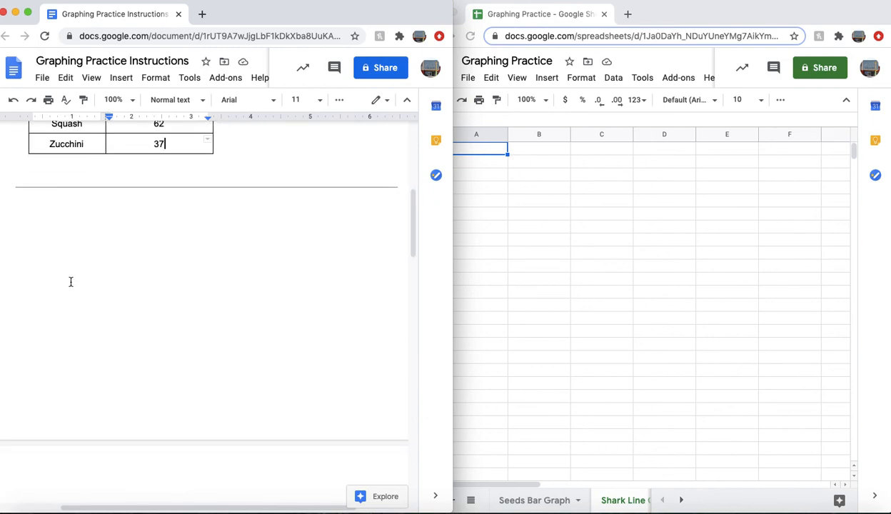
pyautogui.scroll(-5, 71, 281)
pyautogui.scroll(-4, 71, 281)
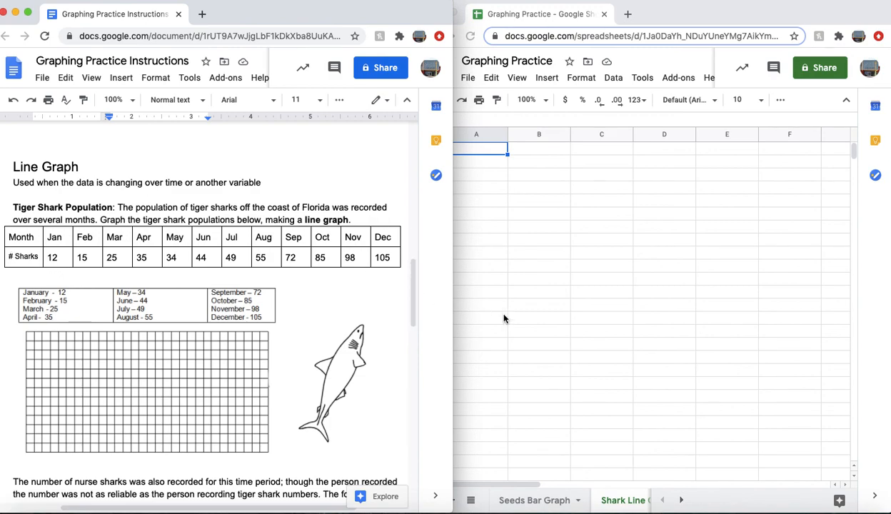
# - Look at the Seeds Bar Graph sheet in the spreadsheet and return to the Shark Line Graph sheet
pyautogui.click(551, 403)
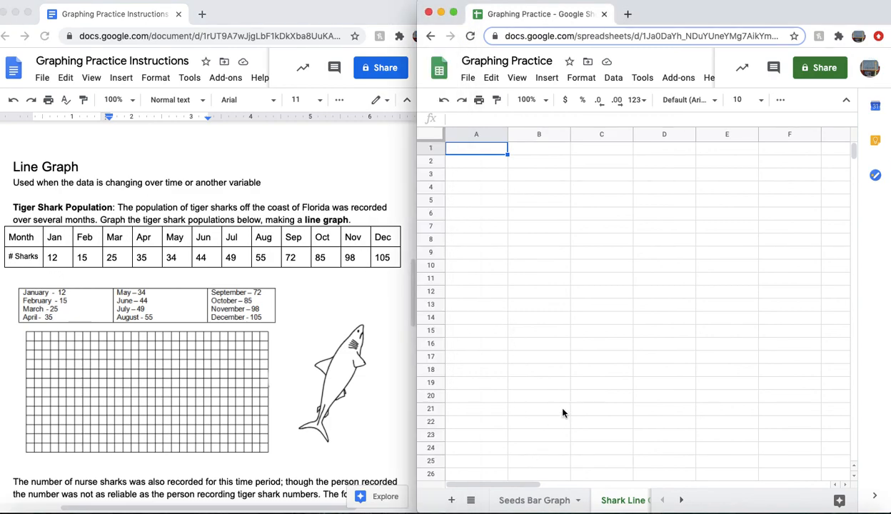
pyautogui.click(539, 501)
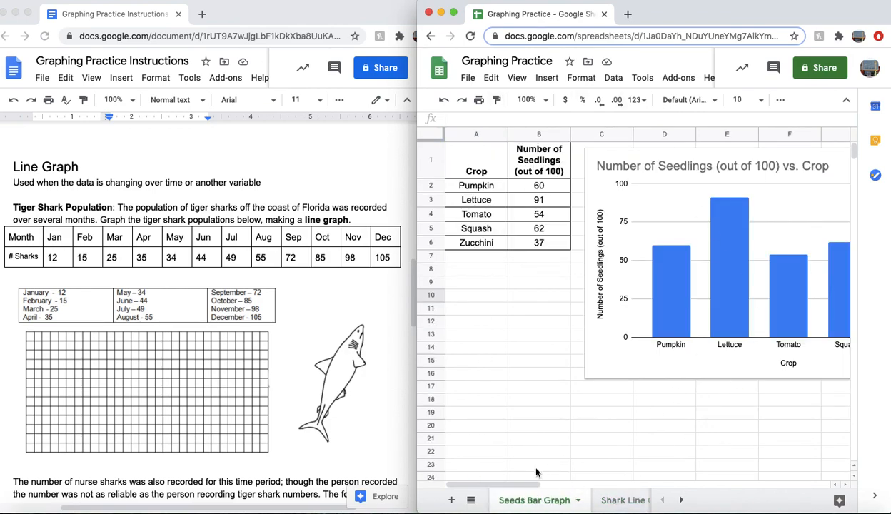
pyautogui.click(622, 504)
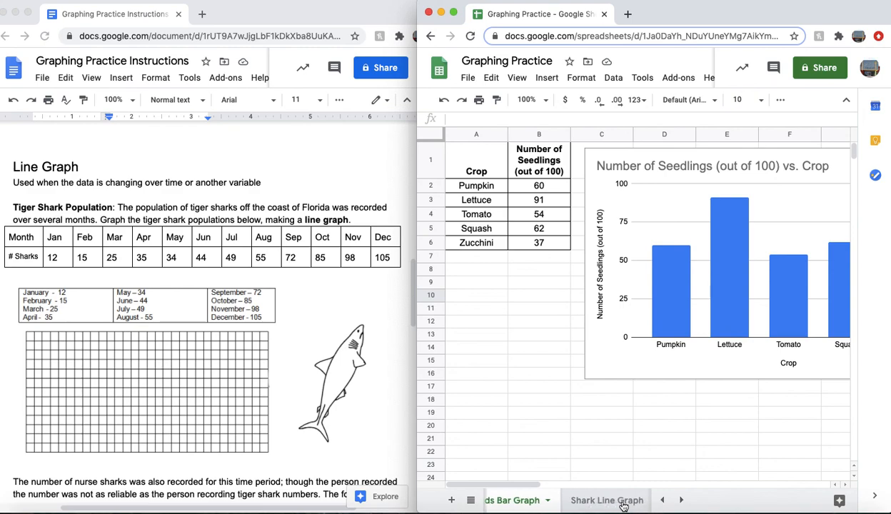
pyautogui.click(569, 500)
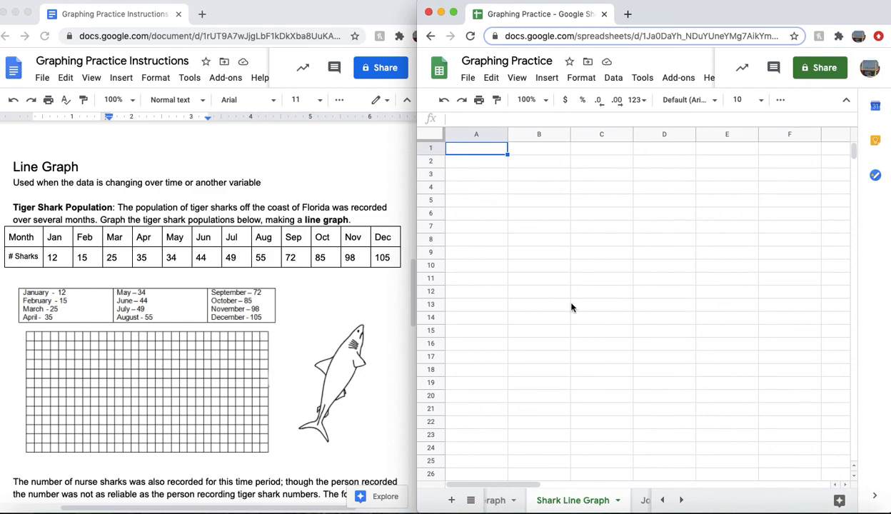
# - Copy the whole tiger shark table, with its Month and # Sharks rows, from the instructions document
pyautogui.click(7, 230)
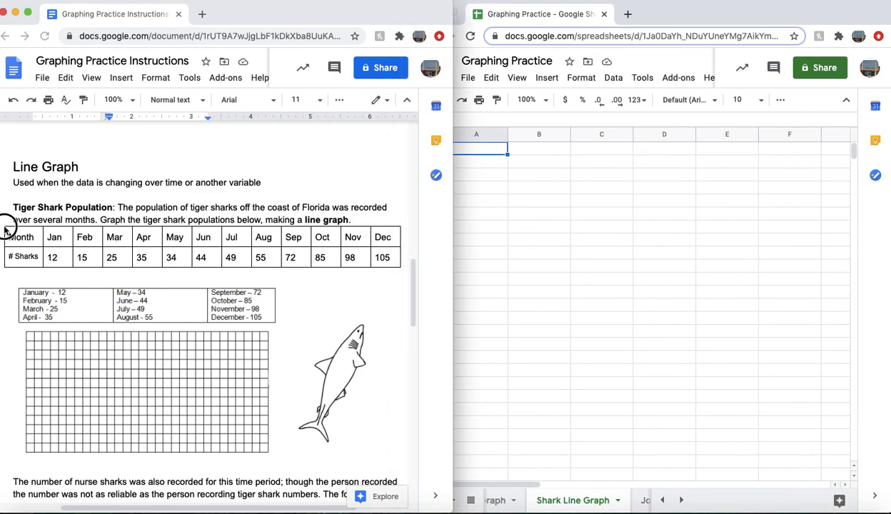
pyautogui.moveTo(8, 237); pyautogui.dragTo(392, 259)
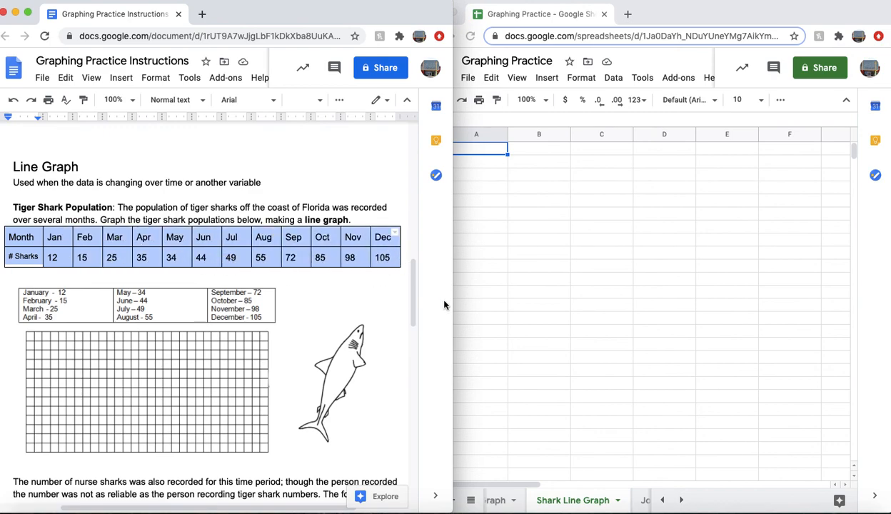
pyautogui.click(65, 77)
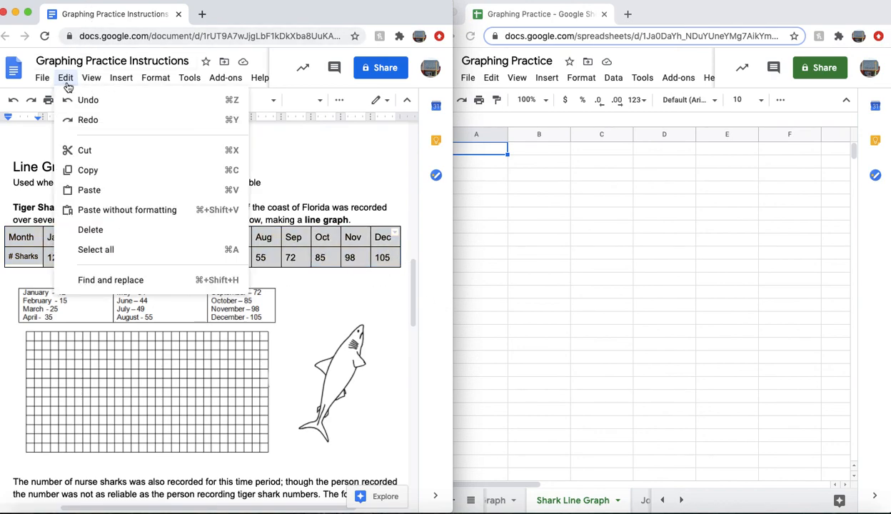
pyautogui.click(106, 176)
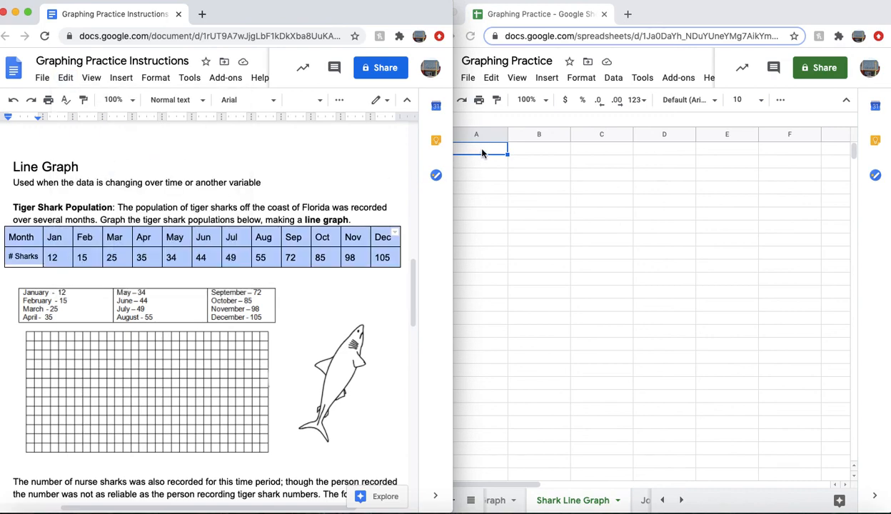
# - Paste the copied tiger shark table into the Shark Line Graph sheet starting at cell A1
pyautogui.click(483, 151)
pyautogui.click(491, 78)
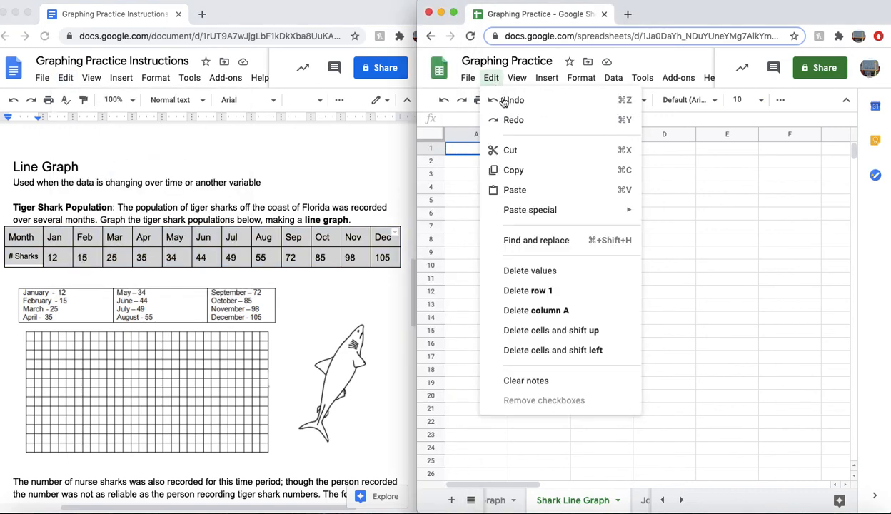
pyautogui.click(522, 190)
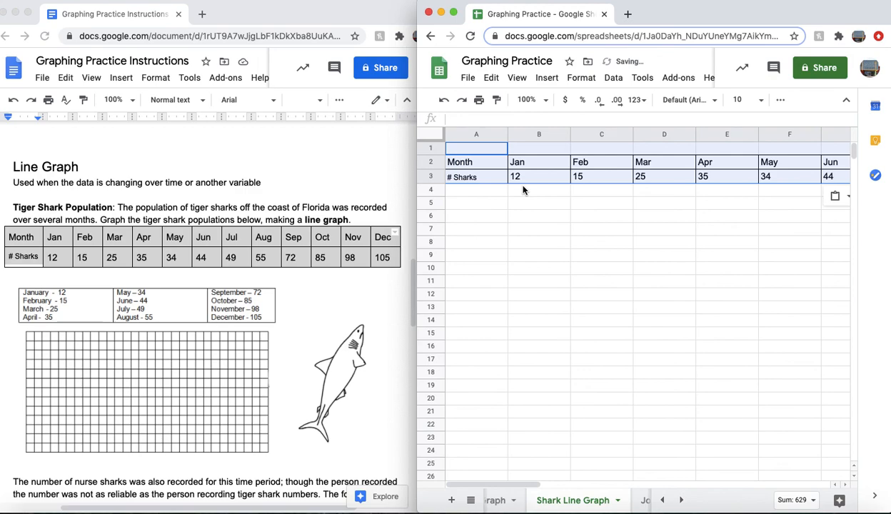
pyautogui.click(476, 216)
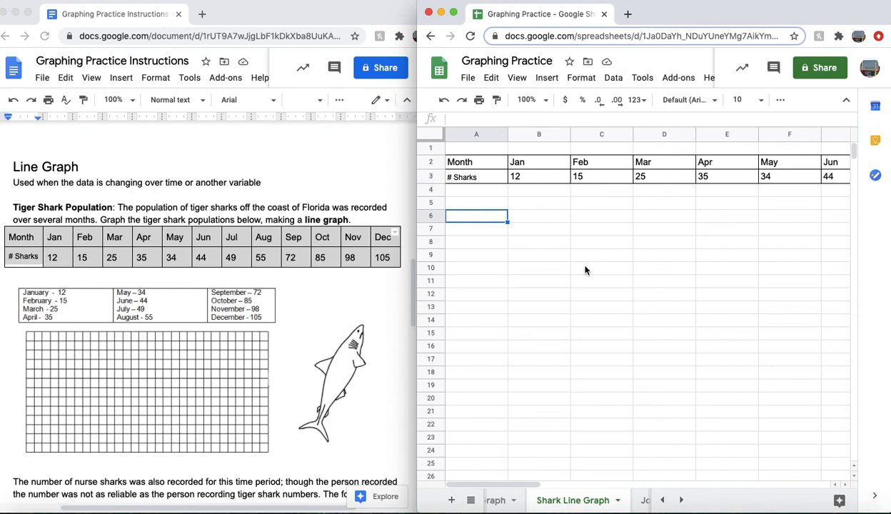
# - Try deleting the empty row 1 above the shark data, and undo the deletion
pyautogui.click(431, 149)
pyautogui.rightClick(431, 152)
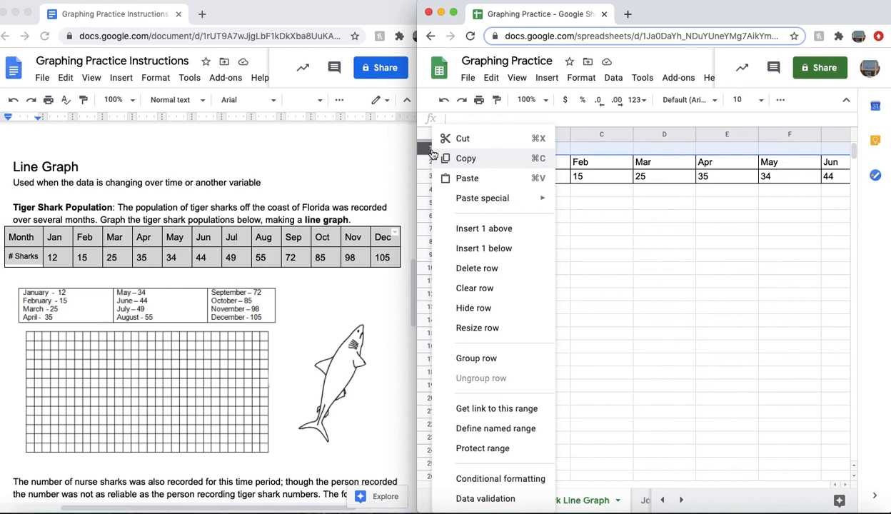
pyautogui.click(477, 268)
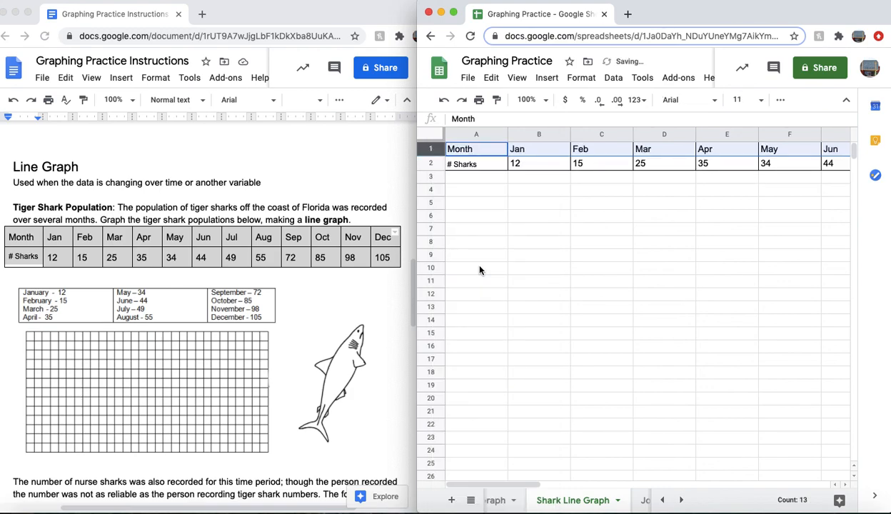
pyautogui.press('super+z')
pyautogui.click(485, 208)
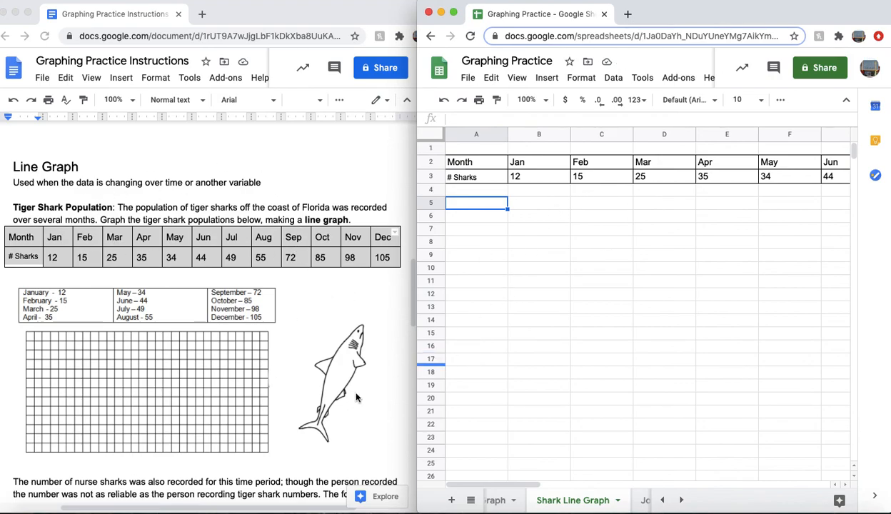
# - Widen the spreadsheet window to show all months and insert a chart from the Month and # Sharks data in A2:M3
pyautogui.scroll(-4, 347, 382)
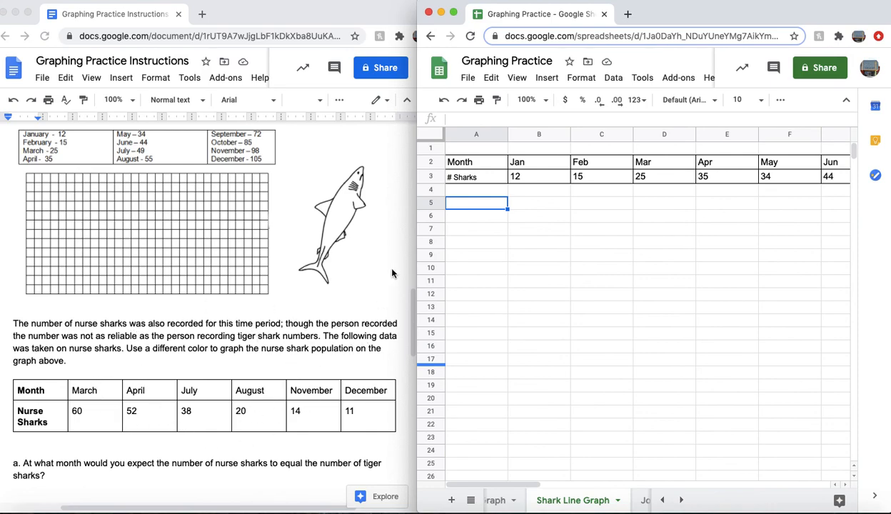
pyautogui.moveTo(415, 238); pyautogui.dragTo(2, 215)
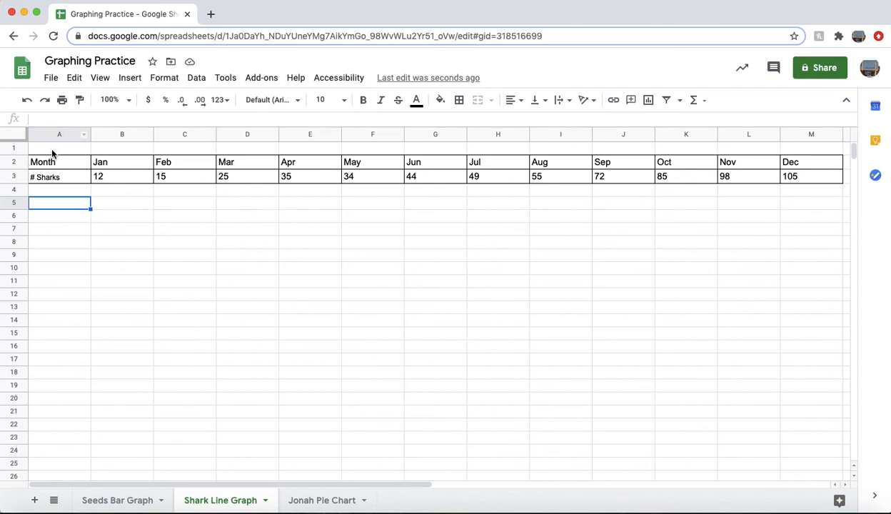
pyautogui.moveTo(54, 164); pyautogui.dragTo(797, 181)
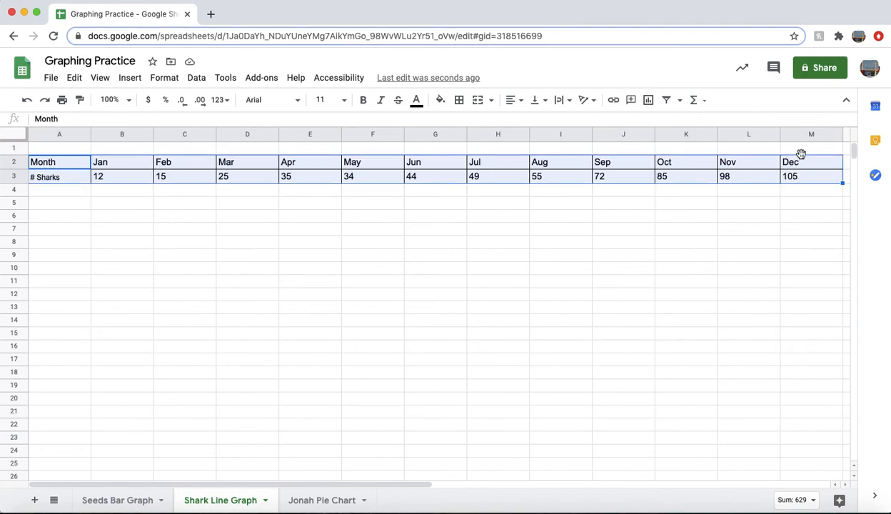
pyautogui.click(130, 80)
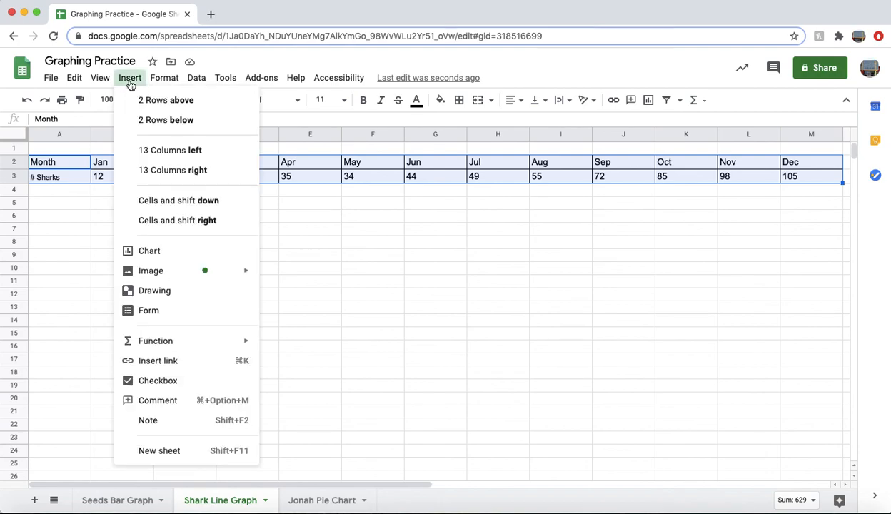
pyautogui.click(134, 250)
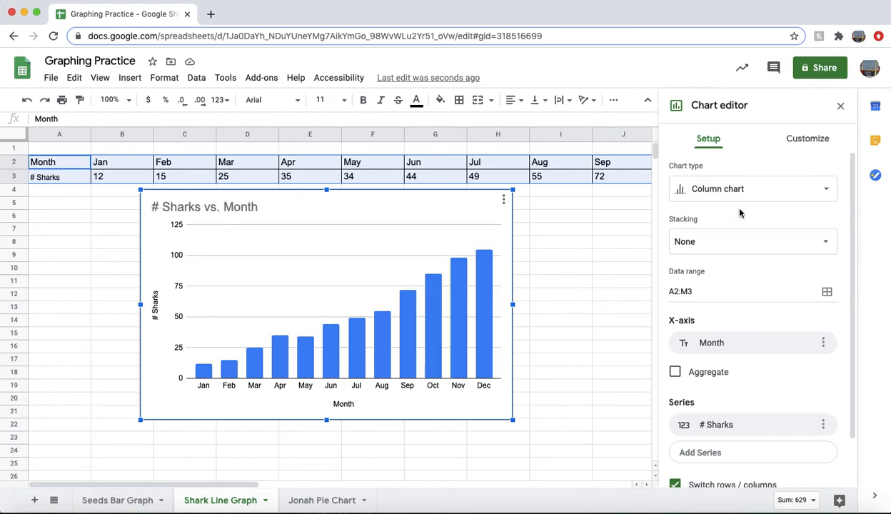
# - Change the shark chart's type from column to Line chart
pyautogui.click(789, 193)
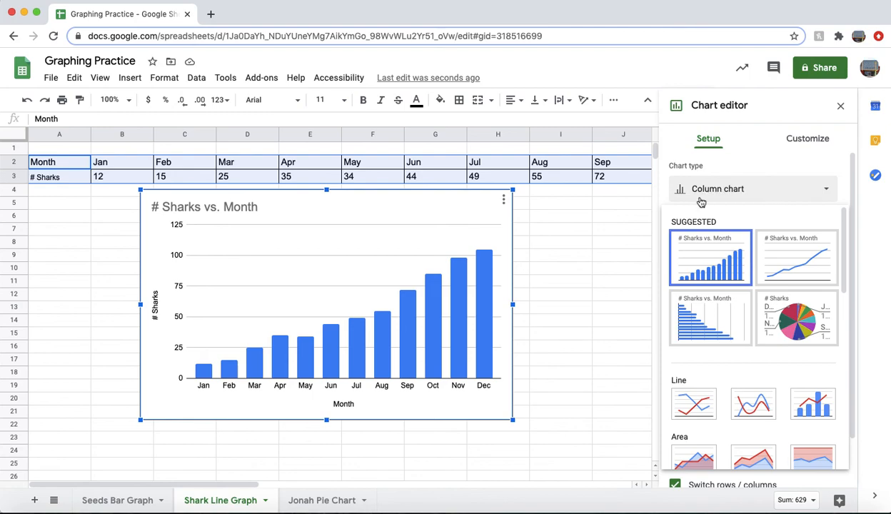
pyautogui.click(795, 266)
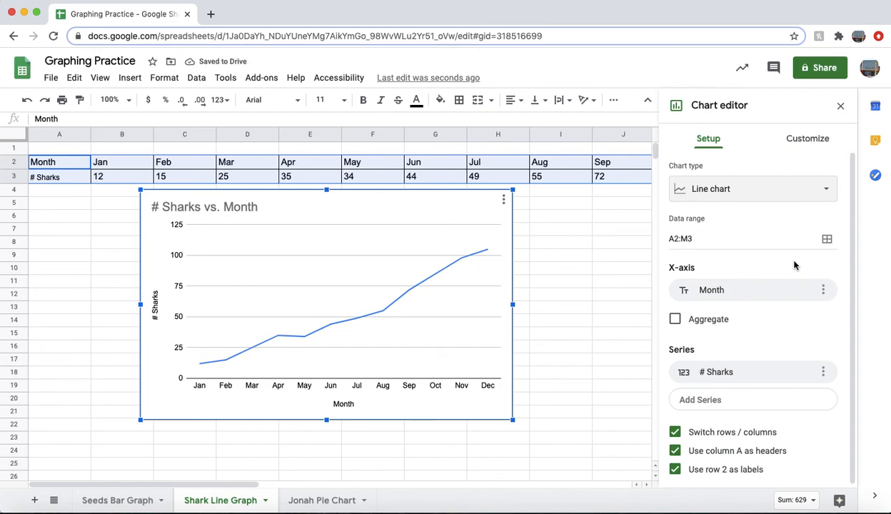
# - Try the Smooth line chart type on the shark data and return the chart to the standard Line chart
pyautogui.click(731, 192)
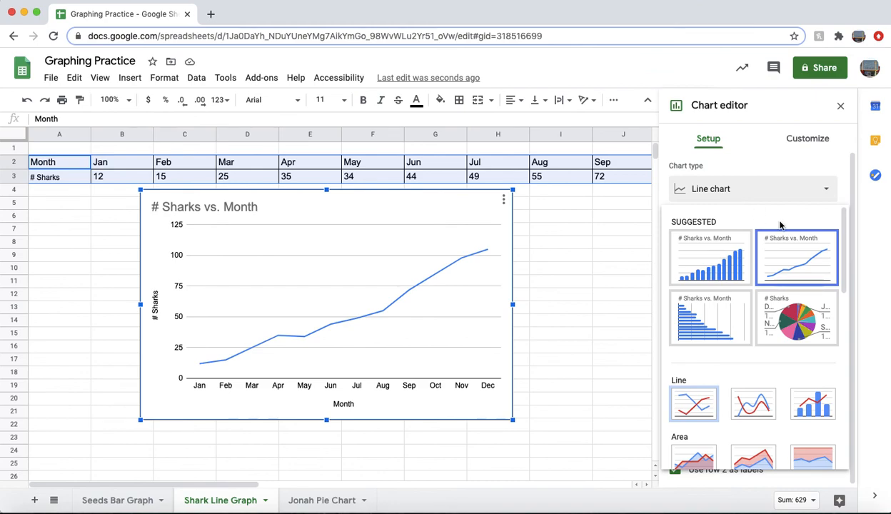
pyautogui.scroll(-2, 742, 380)
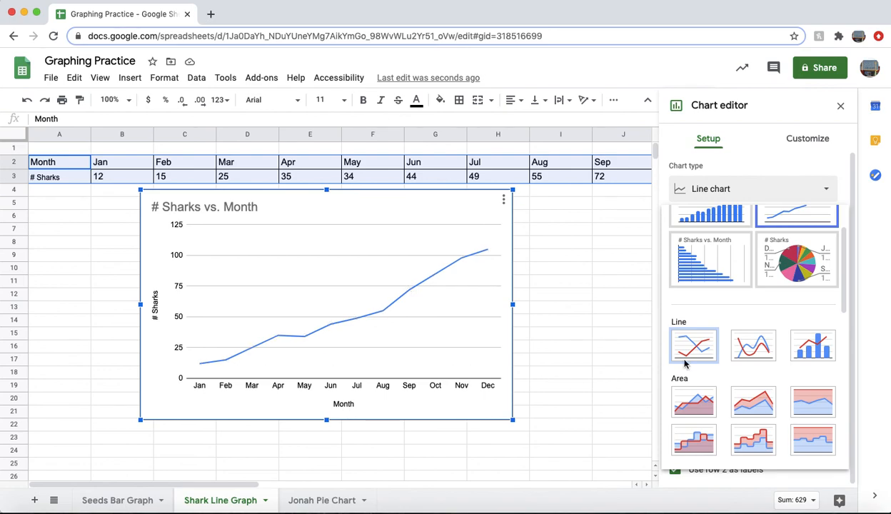
pyautogui.click(754, 346)
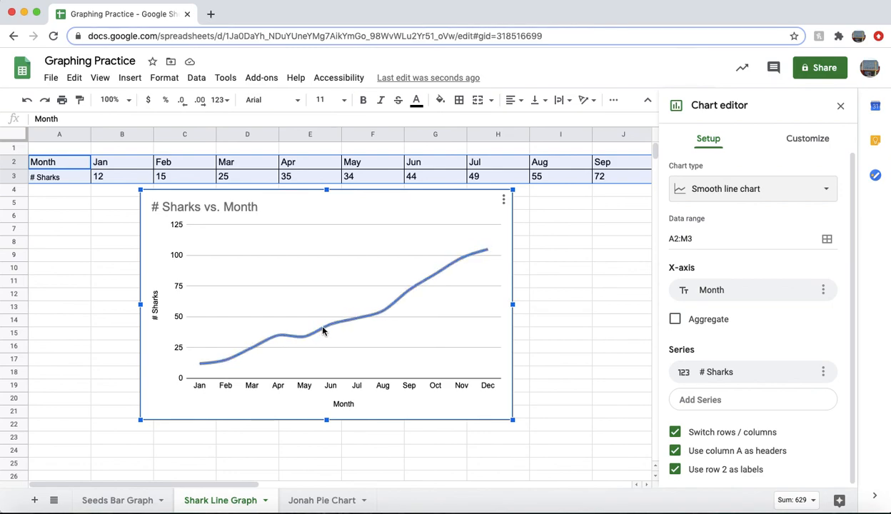
pyautogui.click(718, 187)
pyautogui.click(692, 409)
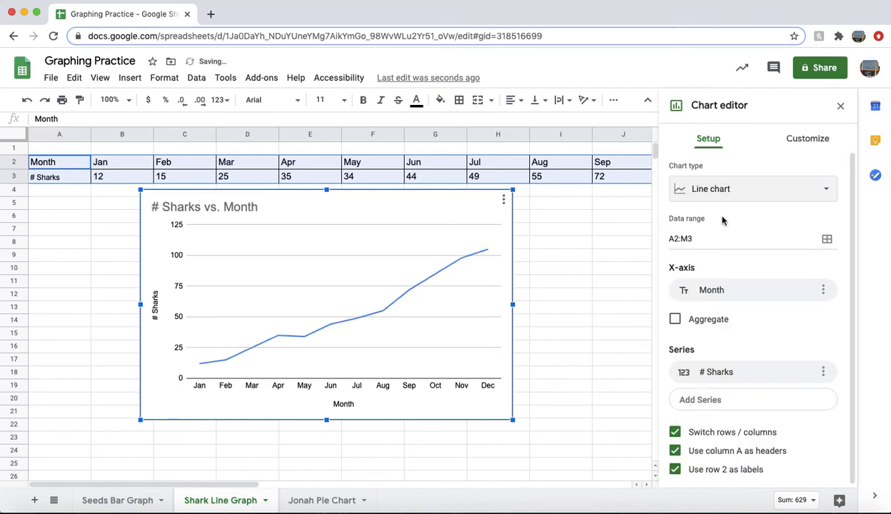
# - Try the Area chart and Stacked area chart types on the shark data, and set the chart back to Line chart
pyautogui.click(699, 189)
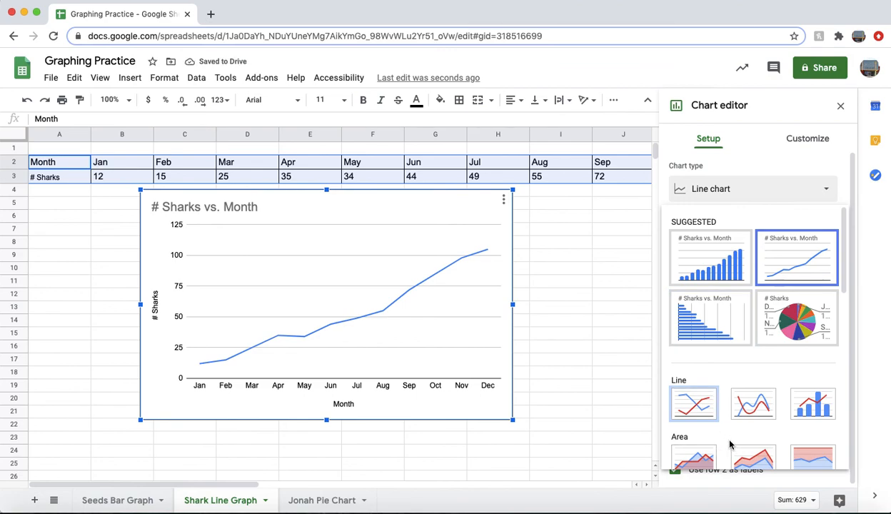
pyautogui.scroll(-3, 725, 447)
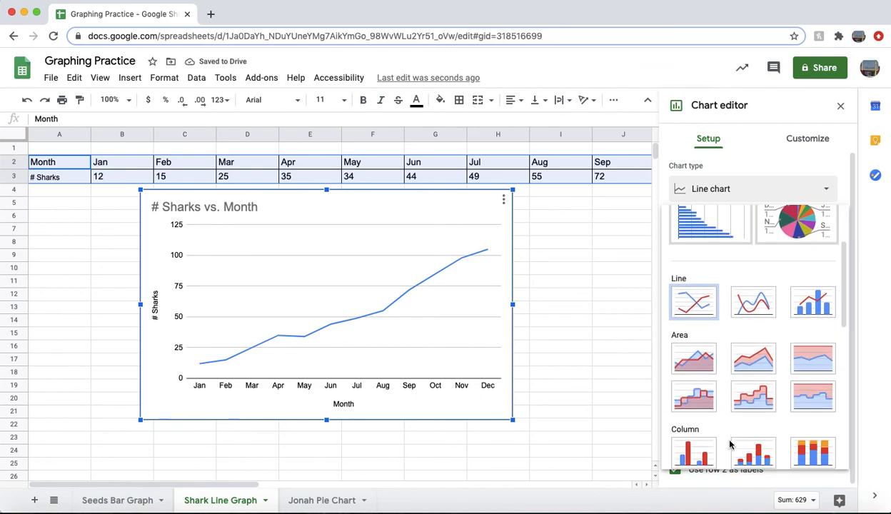
pyautogui.click(702, 364)
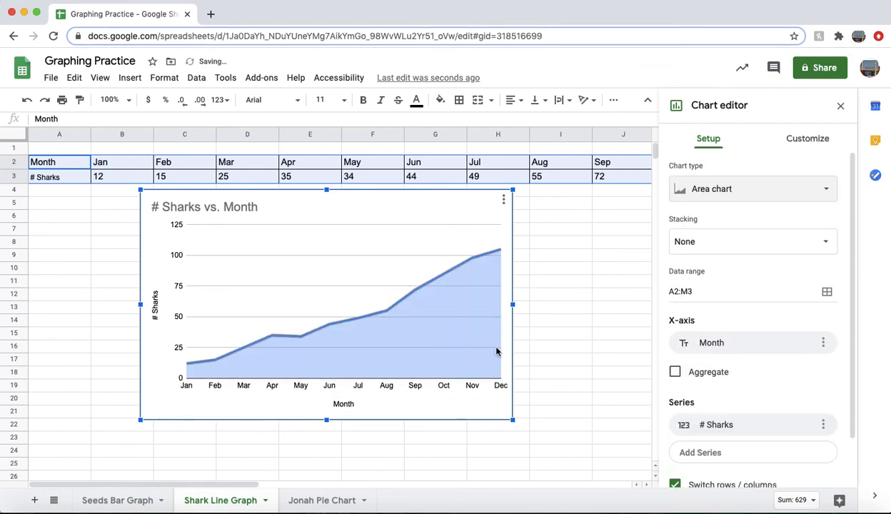
pyautogui.click(696, 192)
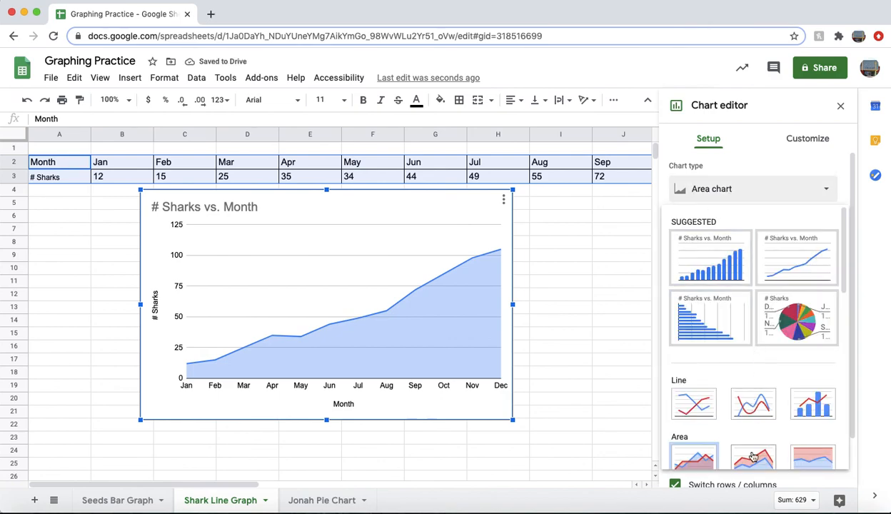
pyautogui.scroll(-2, 736, 447)
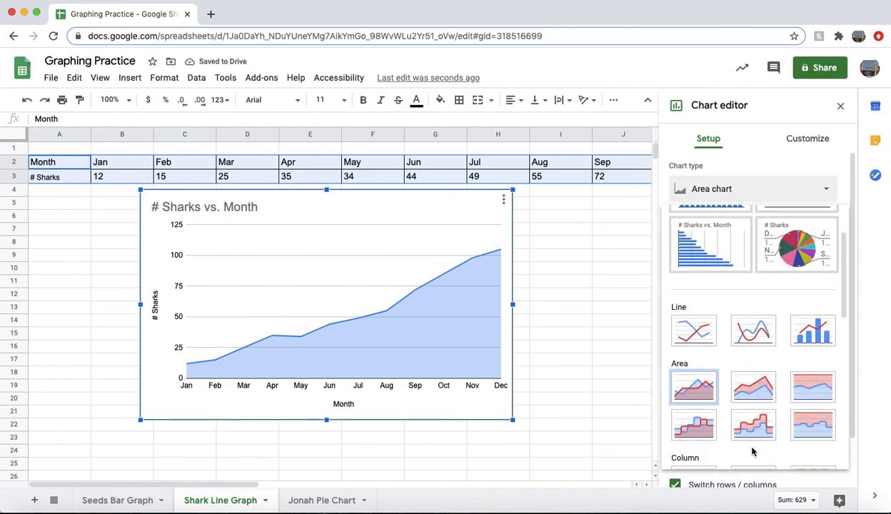
pyautogui.click(751, 398)
pyautogui.click(735, 192)
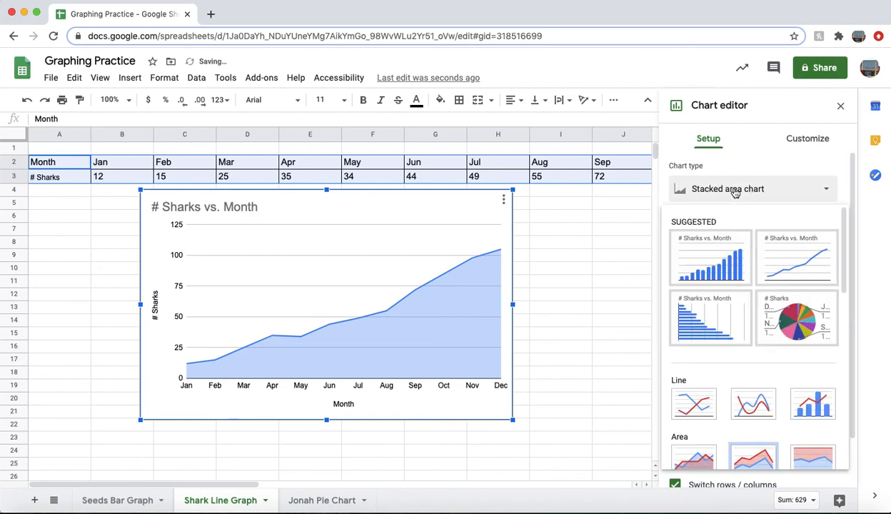
pyautogui.scroll(-2, 711, 439)
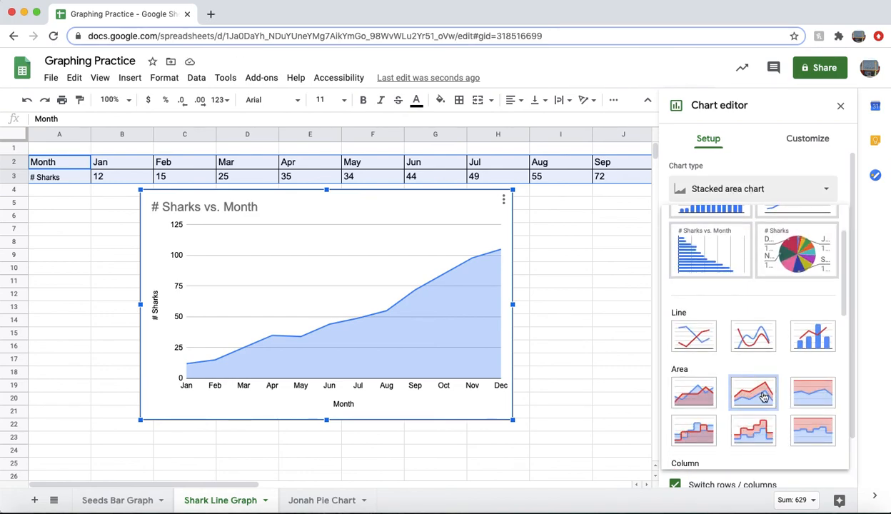
pyautogui.click(680, 346)
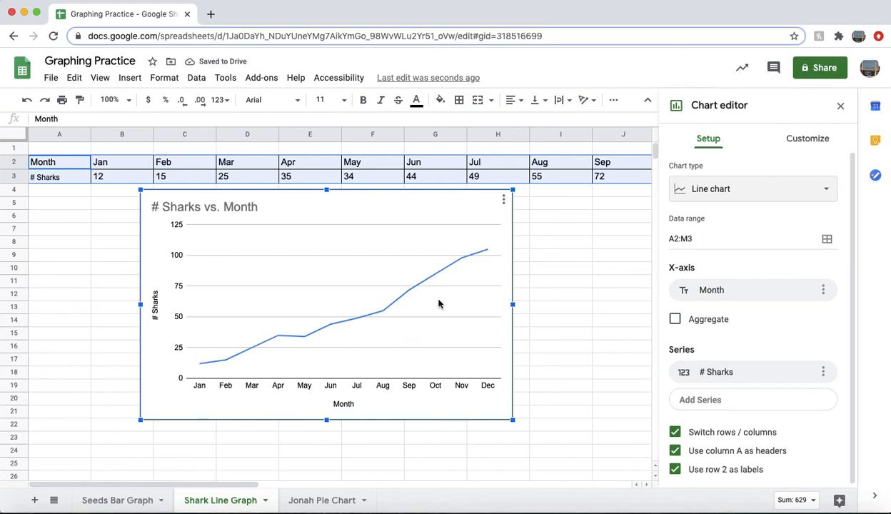
# - Move the shark chart across the sheet to start near column H, and narrow the spreadsheet window to reveal the instructions document
pyautogui.moveTo(394, 201); pyautogui.dragTo(288, 203)
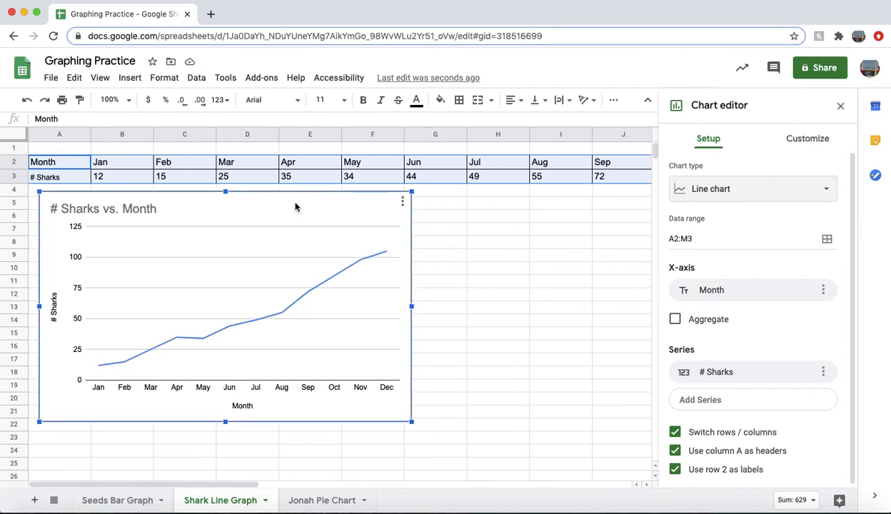
pyautogui.click(418, 243)
pyautogui.click(353, 296)
pyautogui.moveTo(349, 223); pyautogui.dragTo(772, 234)
pyautogui.moveTo(6, 125); pyautogui.dragTo(405, 135)
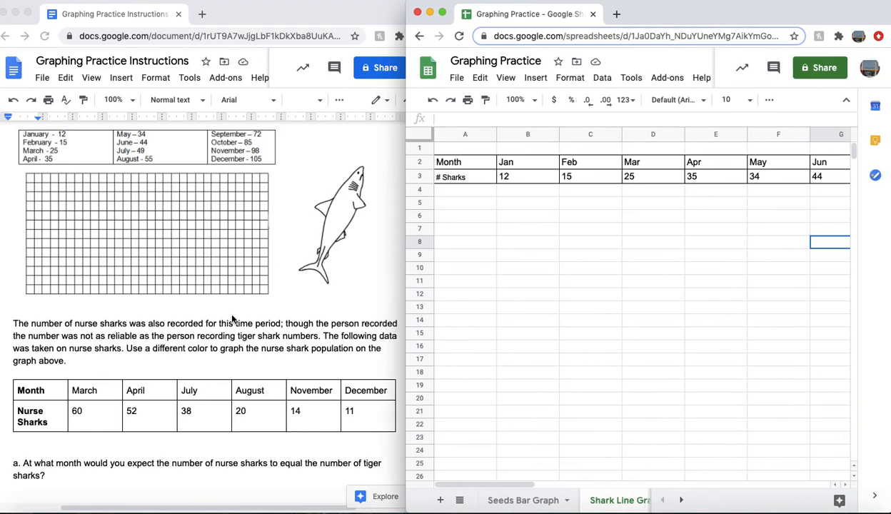
# - Insert the word "who" between "the person" and "recorded" in the instructions document's nurse shark paragraph
pyautogui.scroll(-3, 232, 319)
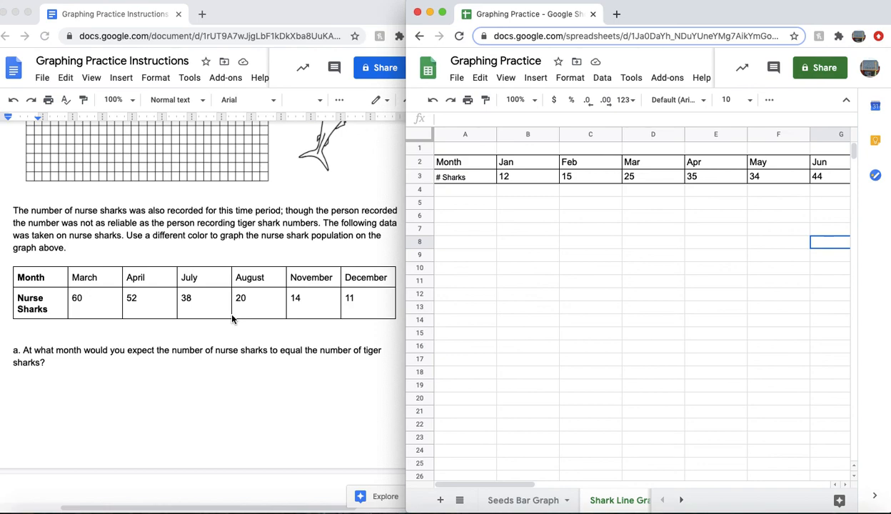
pyautogui.click(359, 209)
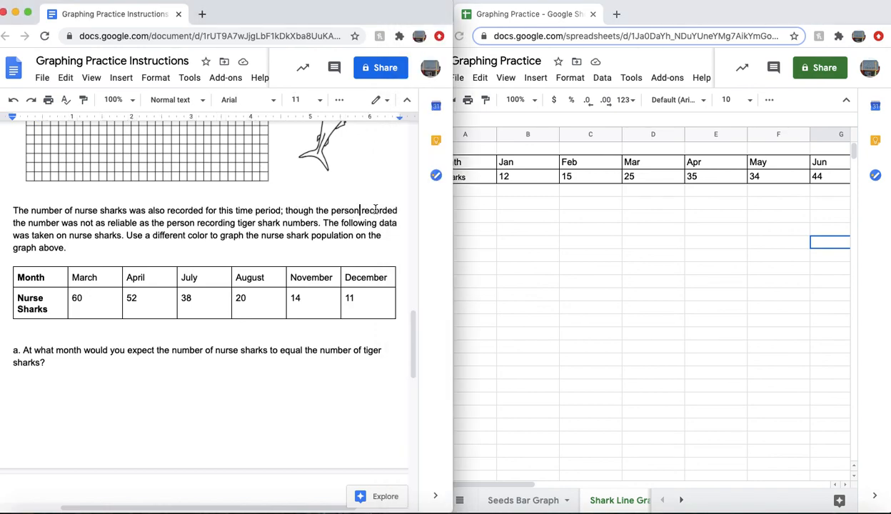
pyautogui.write('who')
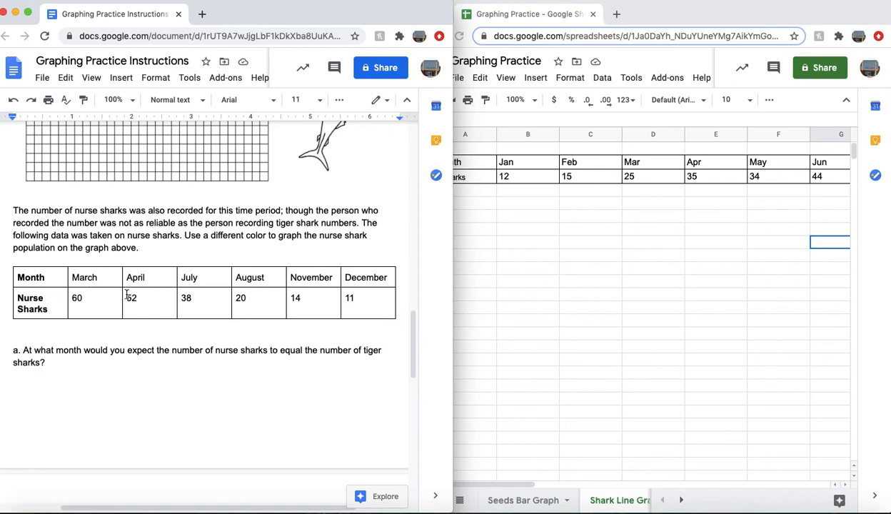
# - Bring the instructions back to the tiger shark table and widen the spreadsheet window to show the months through September
pyautogui.click(474, 234)
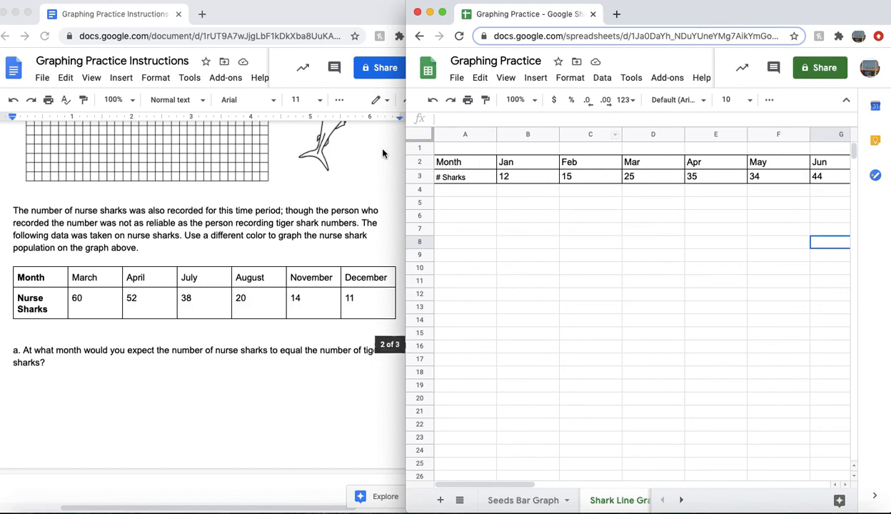
pyautogui.click(465, 178)
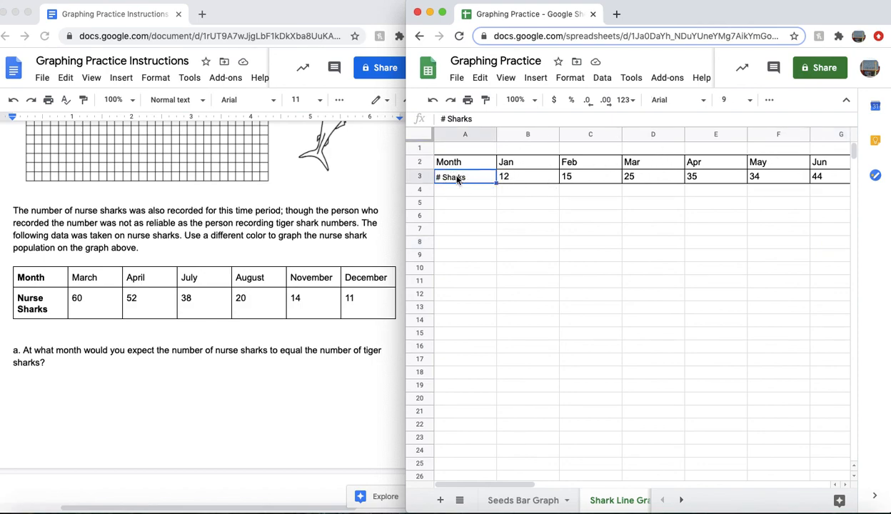
pyautogui.click(468, 226)
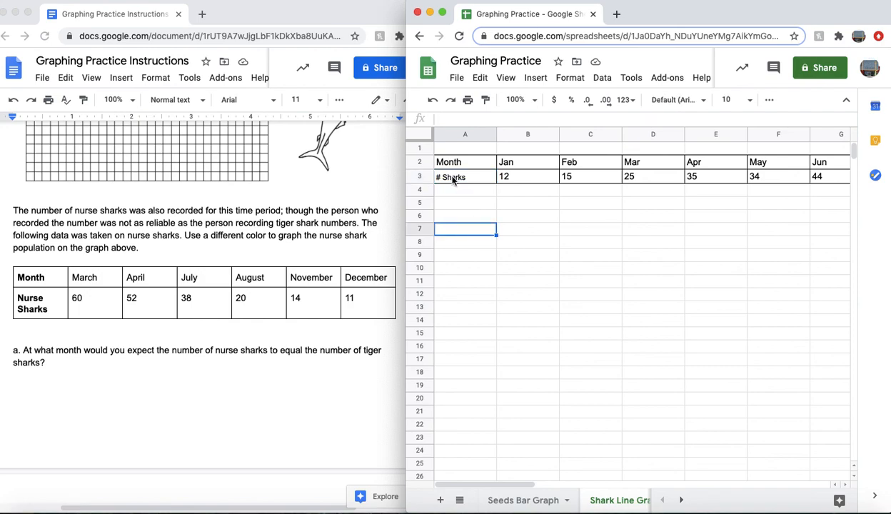
pyautogui.scroll(5, 169, 204)
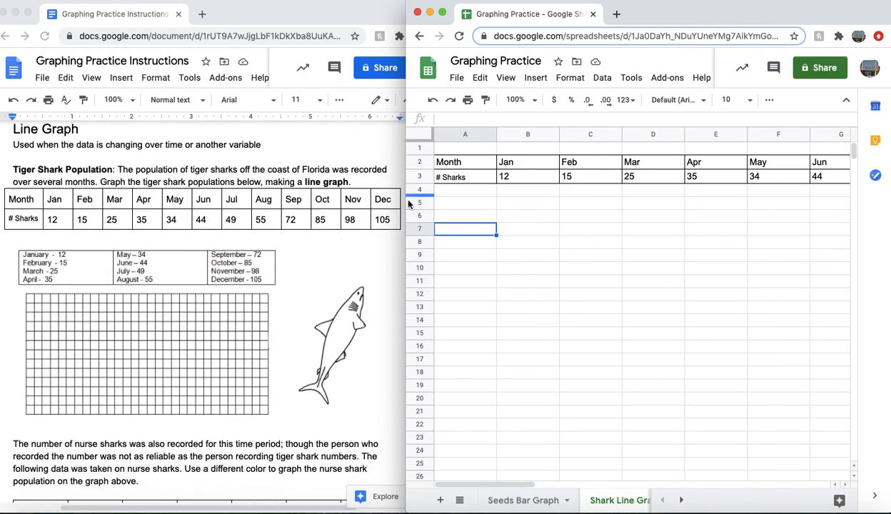
pyautogui.moveTo(404, 203); pyautogui.dragTo(202, 193)
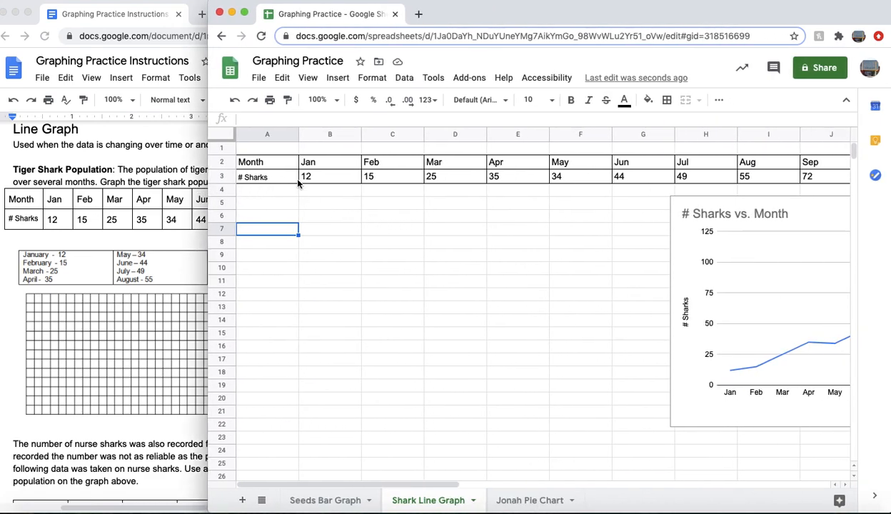
# - Copy the Month and # Sharks rows of the shark table in A2:M3
pyautogui.click(263, 179)
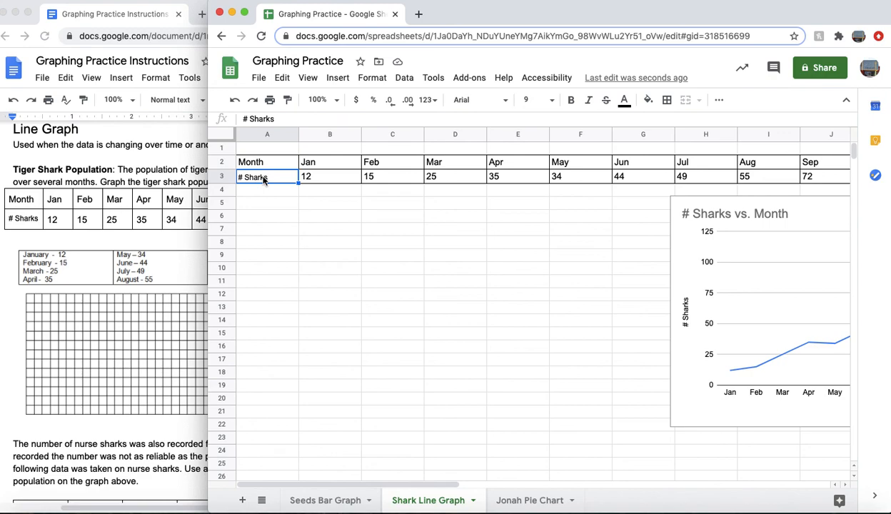
pyautogui.click(267, 215)
pyautogui.moveTo(255, 162); pyautogui.dragTo(502, 177)
pyautogui.hotkey('ctrl', 'c')
pyautogui.hscroll(-8, 385, 253)
pyautogui.scroll(-1, 381, 255)
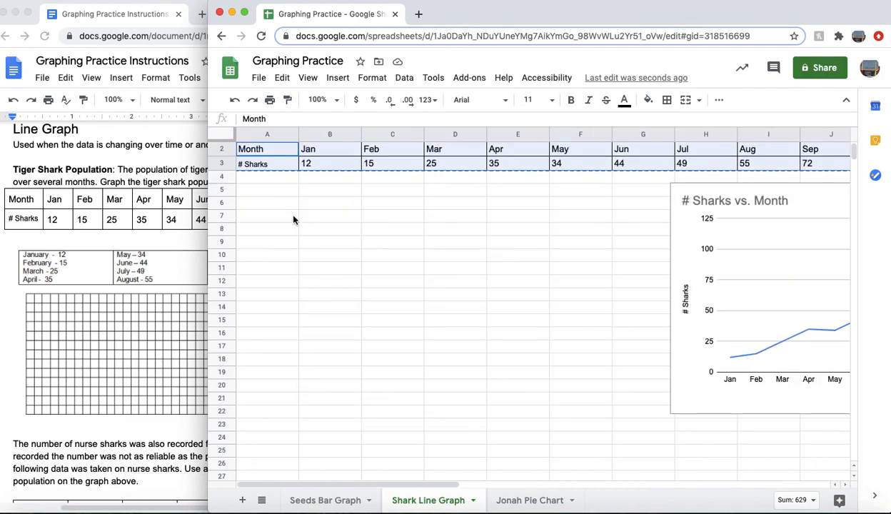
pyautogui.scroll(1, 284, 206)
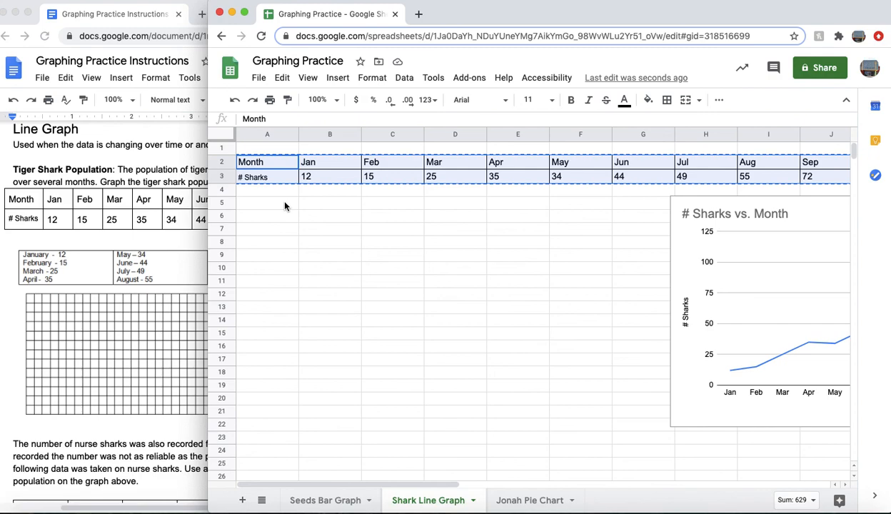
# - Move the shark chart down the sheet so that it starts around row 21 near column F, clearing space under the data
pyautogui.click(717, 207)
pyautogui.moveTo(757, 219); pyautogui.dragTo(788, 217)
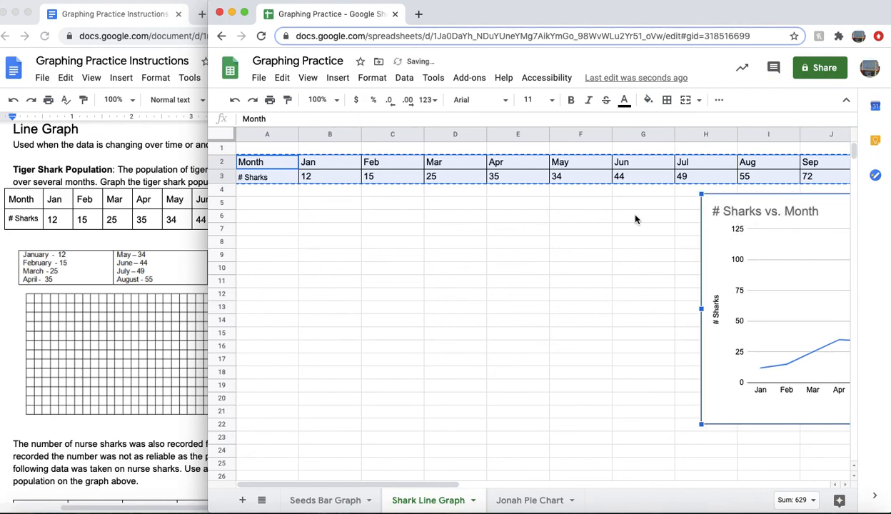
pyautogui.click(262, 213)
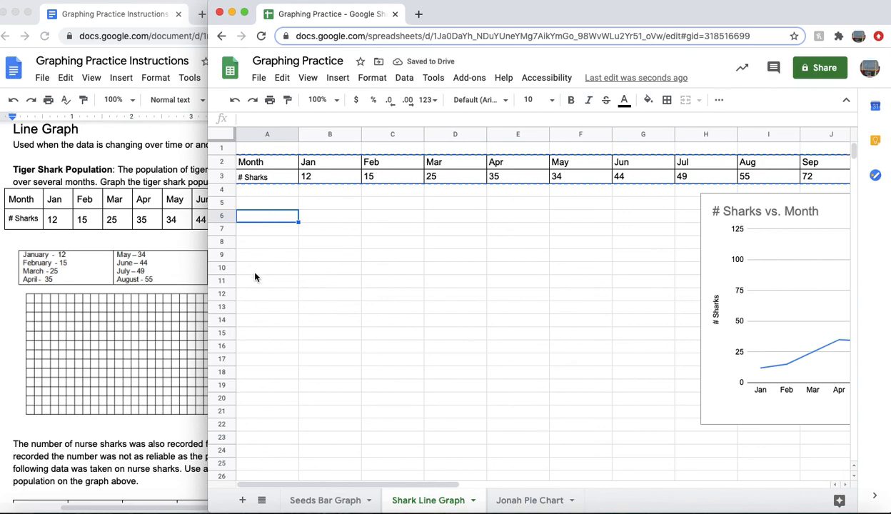
pyautogui.click(246, 177)
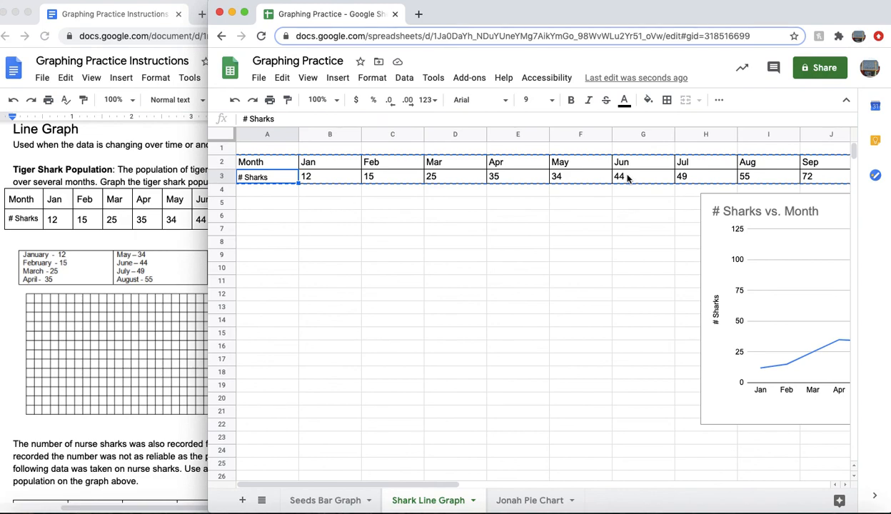
pyautogui.moveTo(730, 223); pyautogui.dragTo(469, 234)
pyautogui.moveTo(582, 230); pyautogui.dragTo(688, 440)
pyautogui.scroll(-4, 688, 440)
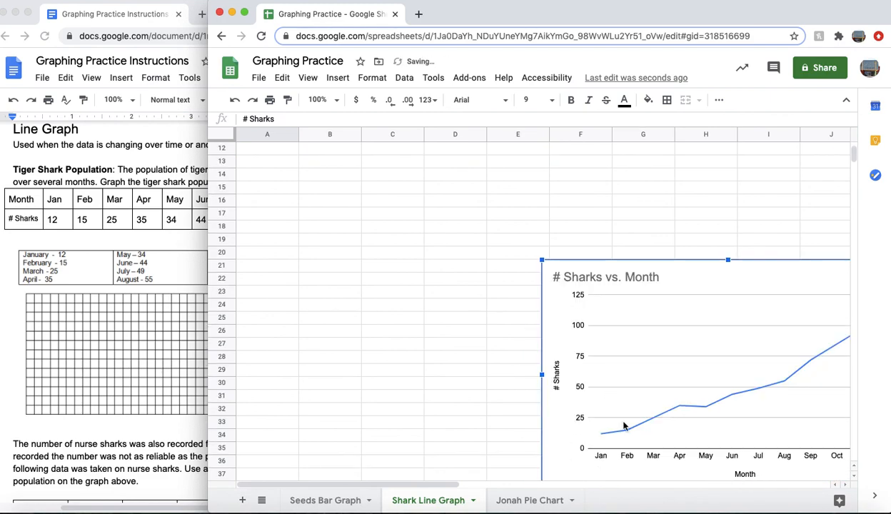
pyautogui.scroll(4, 557, 258)
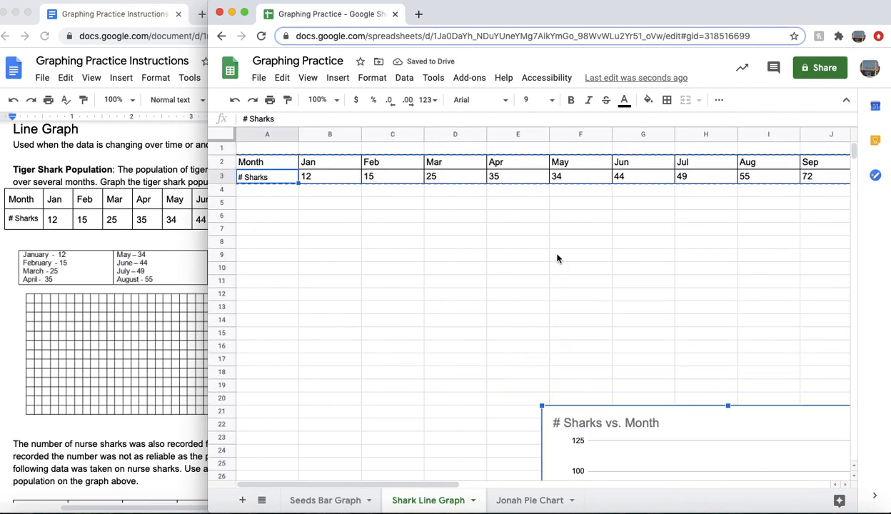
# - Rename the # Sharks label in cell A3 to "Tiger Sharks"
pyautogui.click(321, 189)
pyautogui.click(261, 182)
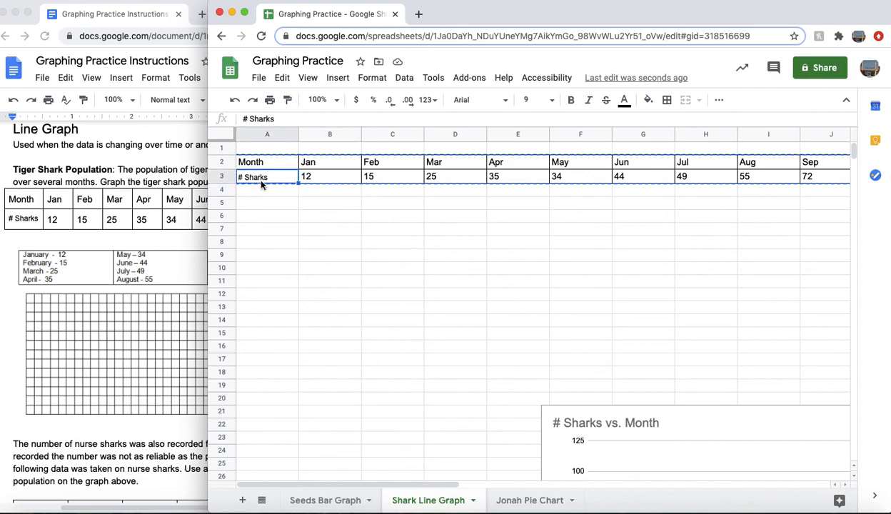
pyautogui.write('Tige')
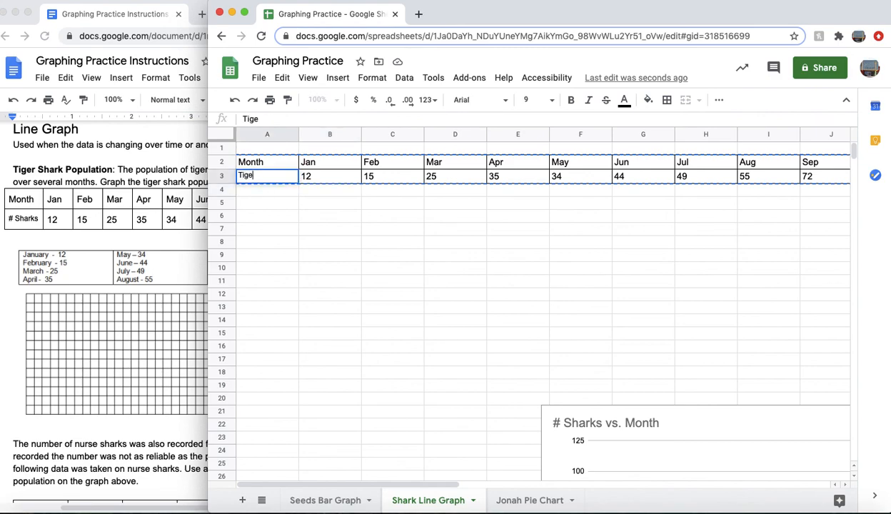
pyautogui.write('r Sharks')
pyautogui.click(364, 290)
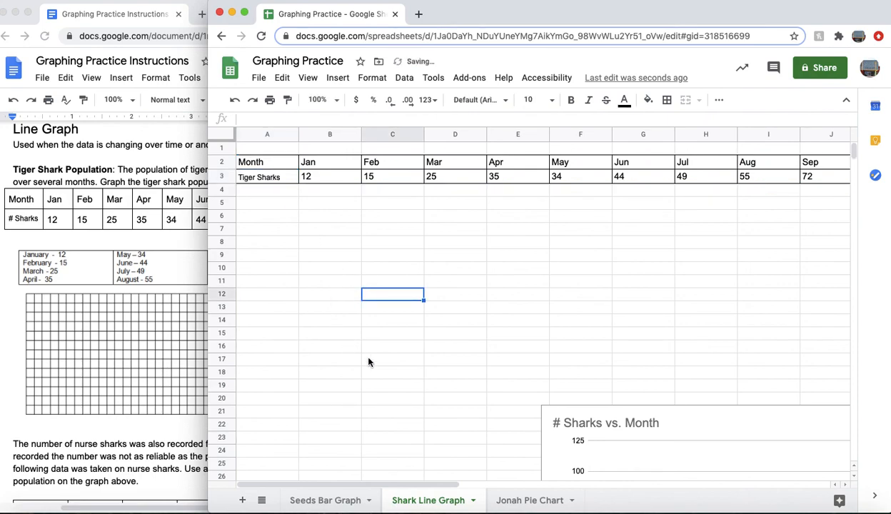
# - Add the label "Nurse Sharks" in cell A4, below Tiger Sharks
pyautogui.click(258, 193)
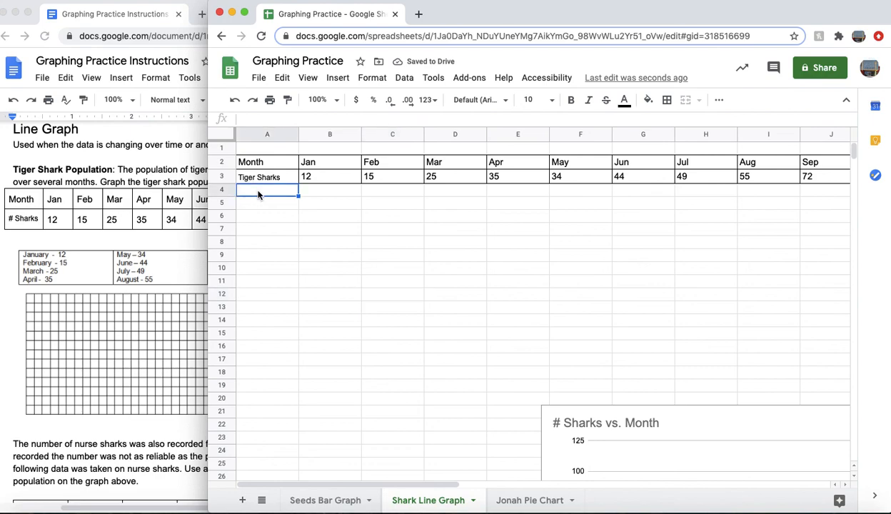
pyautogui.write('Nurse Sharks')
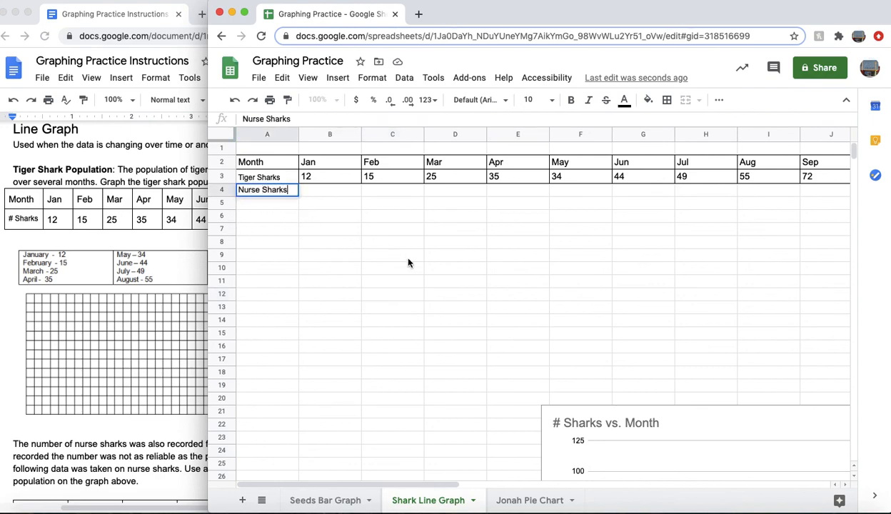
pyautogui.click(404, 267)
# - Narrow the spreadsheet window and bring the nurse shark table into view in the instructions beside it
pyautogui.moveTo(210, 272); pyautogui.dragTo(333, 260)
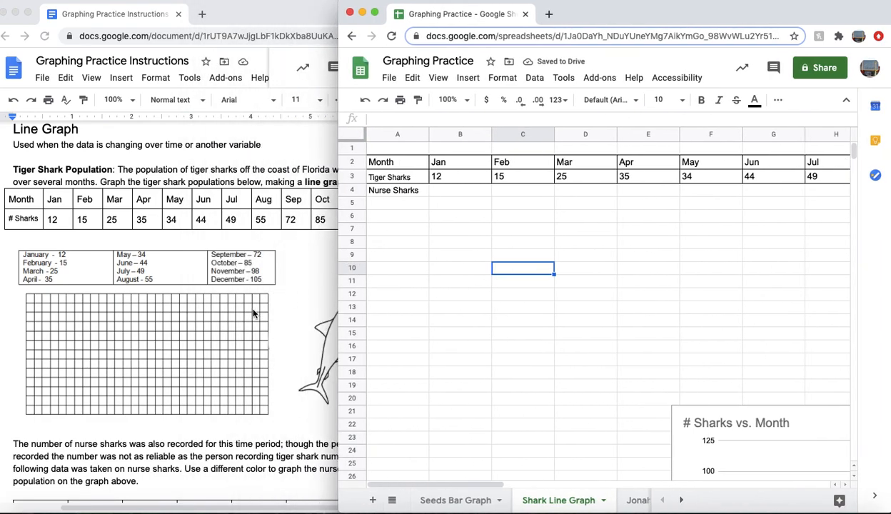
pyautogui.click(212, 326)
pyautogui.scroll(-5, 214, 331)
pyautogui.scroll(-3, 214, 331)
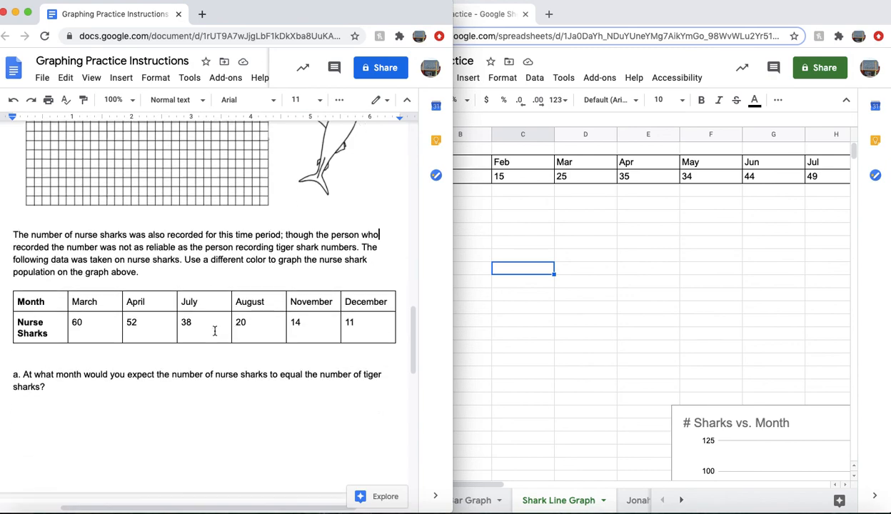
pyautogui.click(520, 229)
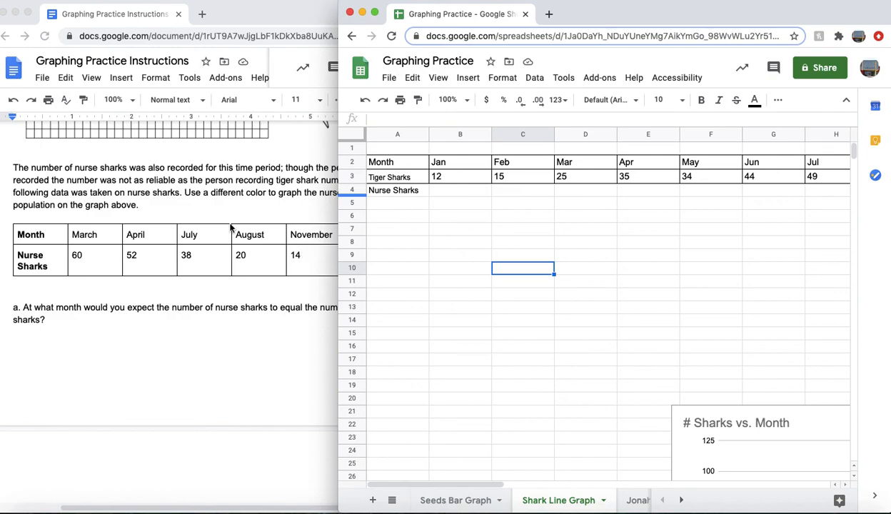
# - Enter the nurse shark counts in row 4: 60 for March and 52 for April
pyautogui.click(579, 194)
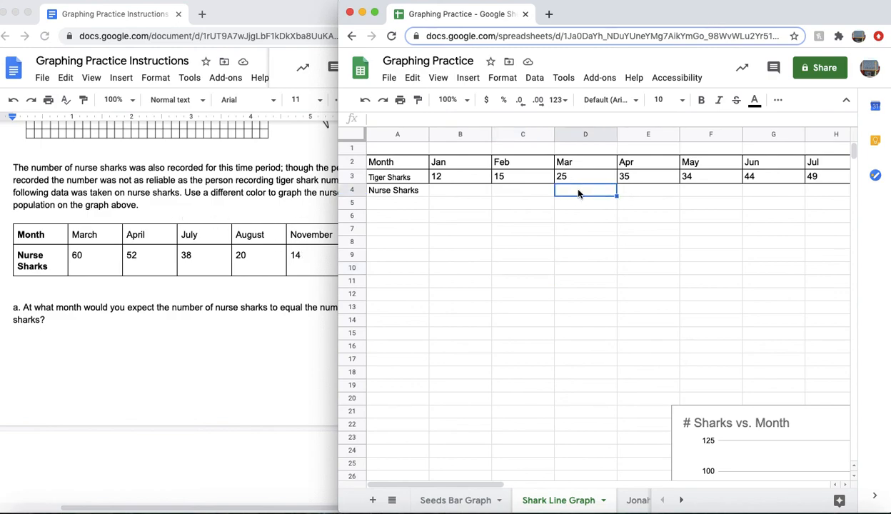
pyautogui.write('60')
pyautogui.click(651, 191)
pyautogui.write('52')
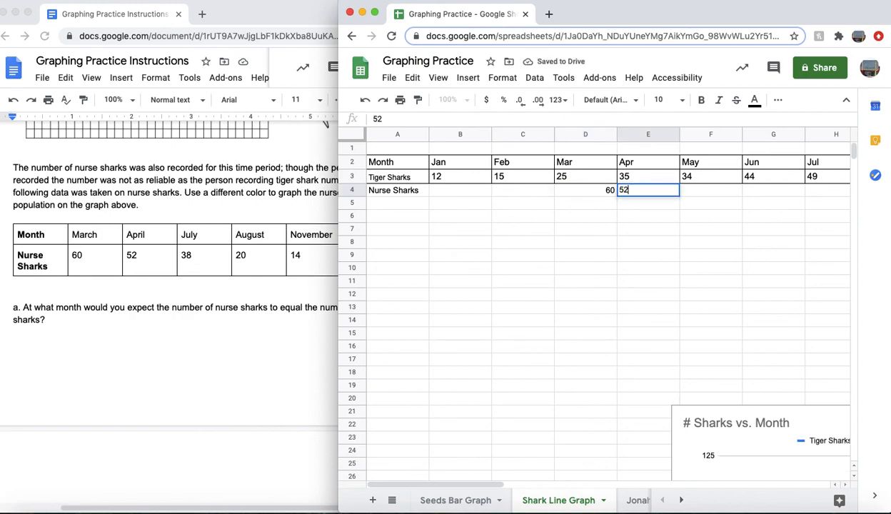
pyautogui.click(697, 192)
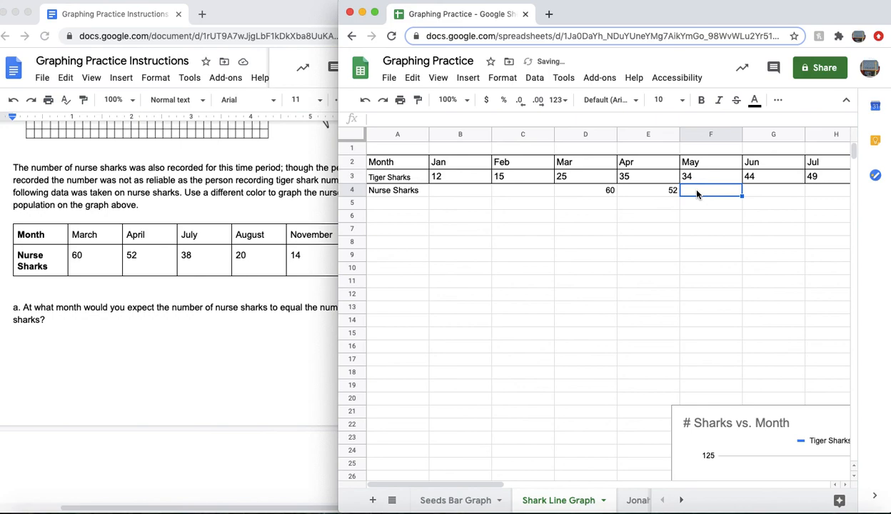
# - Move the shark chart down and toward the first columns so that it starts around row 25 in column C
pyautogui.moveTo(815, 415); pyautogui.dragTo(743, 411)
pyautogui.scroll(-2, 744, 413)
pyautogui.moveTo(823, 265); pyautogui.dragTo(658, 323)
pyautogui.scroll(-2, 625, 418)
pyautogui.click(647, 212)
pyautogui.scroll(5, 648, 212)
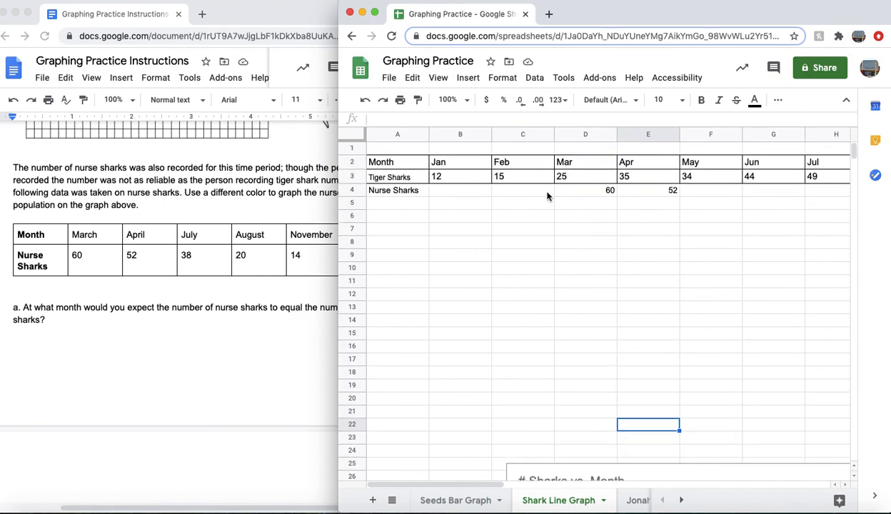
pyautogui.click(531, 222)
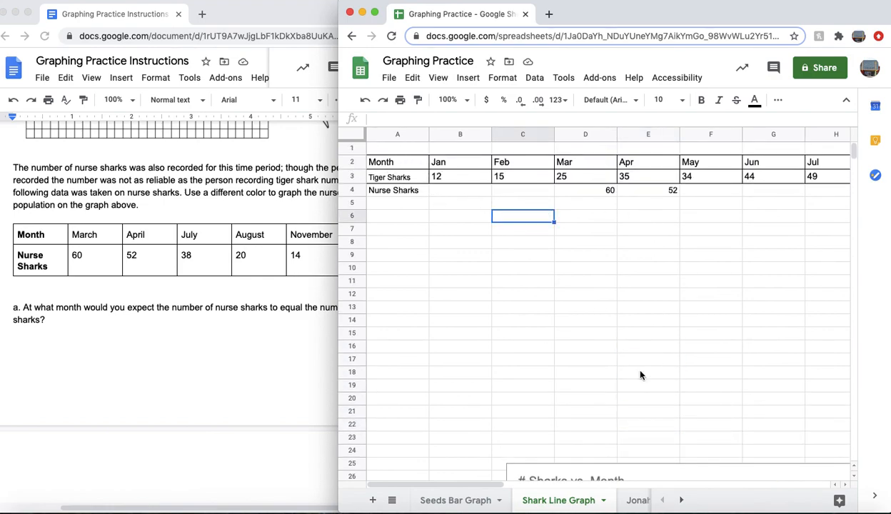
# - Limit the "# Sharks vs. Month" chart's data range to A2:M3 so that it plots only the tiger sharks
pyautogui.click(657, 471)
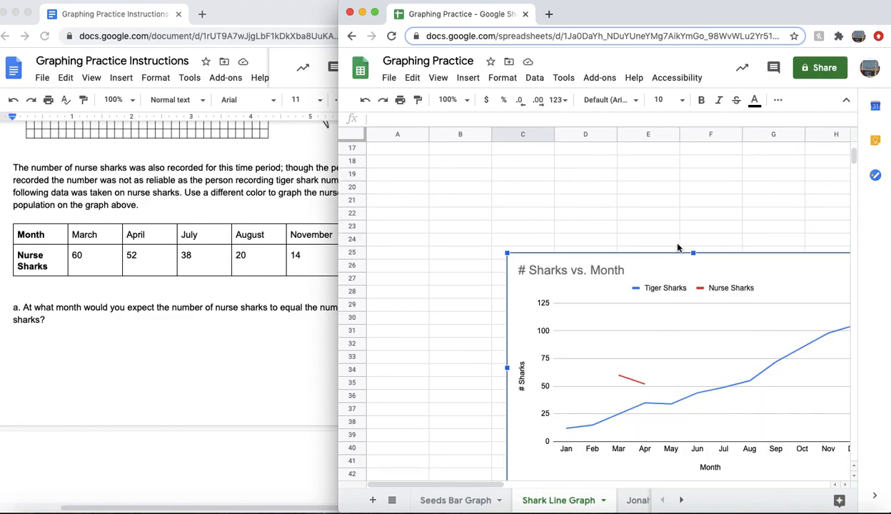
pyautogui.click(719, 290)
pyautogui.hscroll(2, 782, 277)
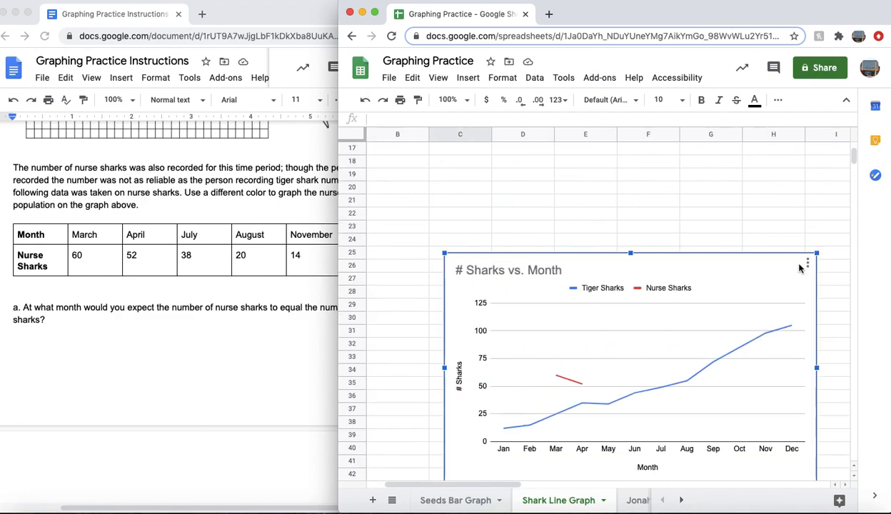
pyautogui.click(807, 264)
pyautogui.click(783, 282)
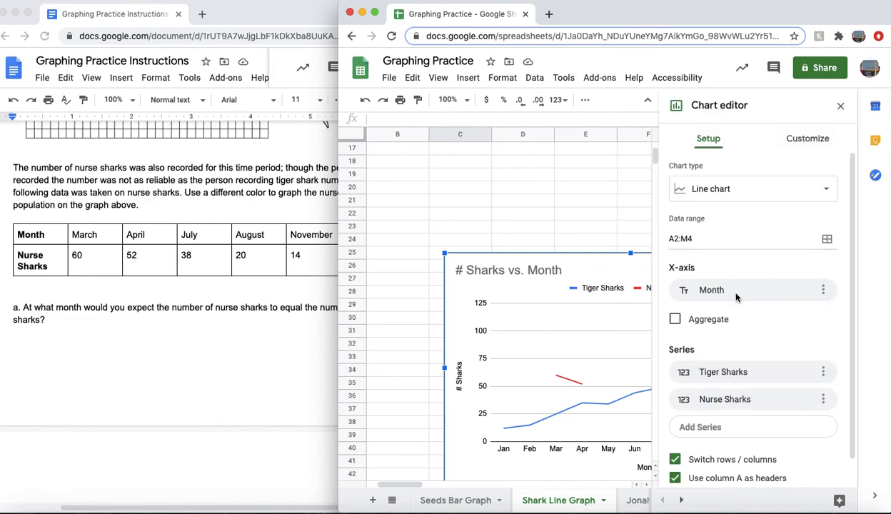
pyautogui.click(696, 238)
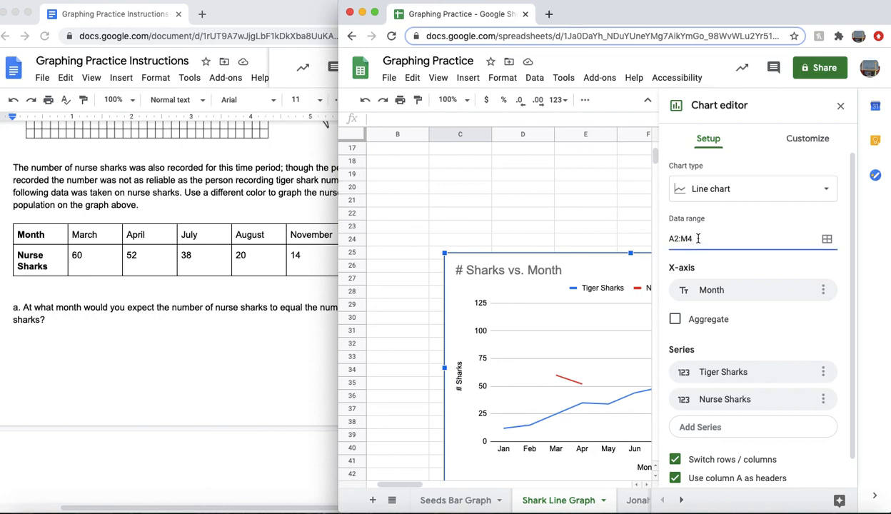
pyautogui.write('3')
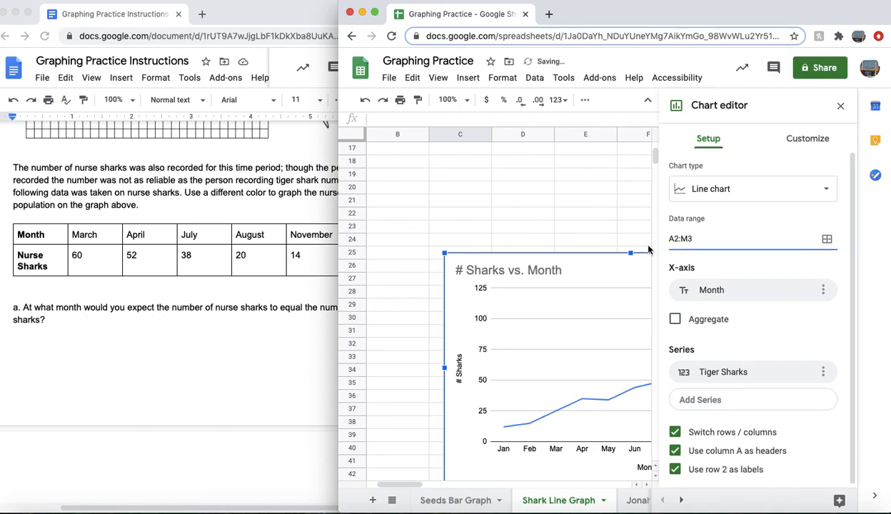
pyautogui.click(542, 213)
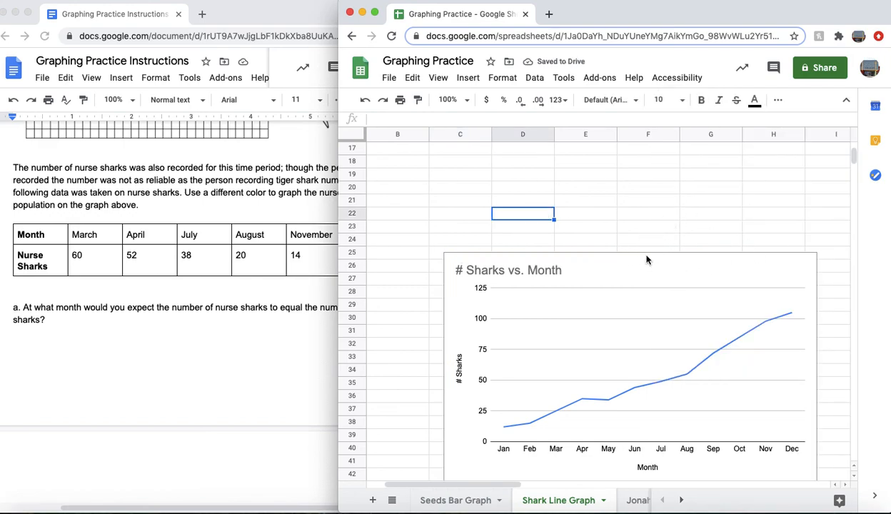
# - Enter the nurse shark counts in row 4: 38 for July and 20 for August
pyautogui.hscroll(-2, 666, 241)
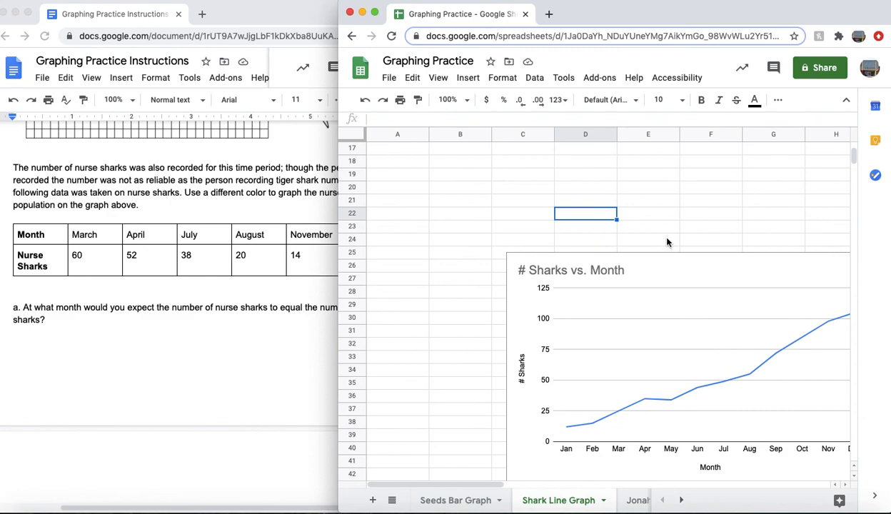
pyautogui.scroll(5, 666, 242)
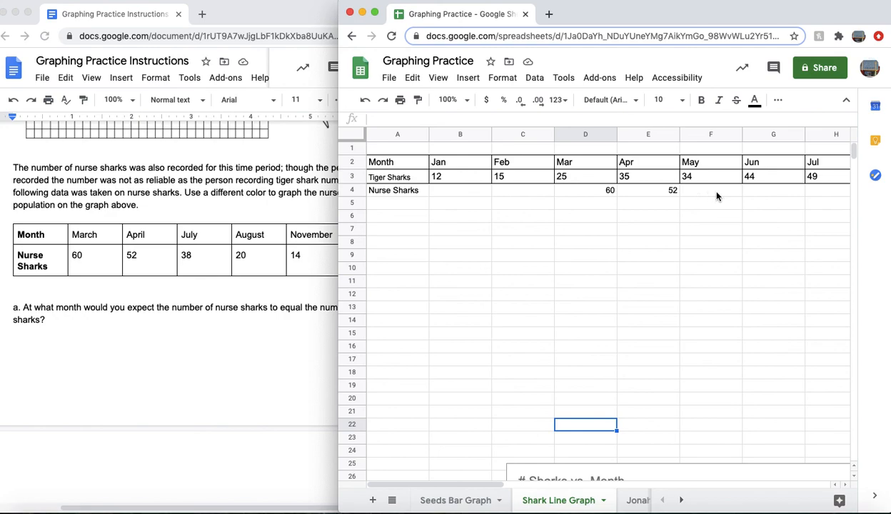
pyautogui.hscroll(2, 718, 197)
pyautogui.hscroll(2, 718, 197)
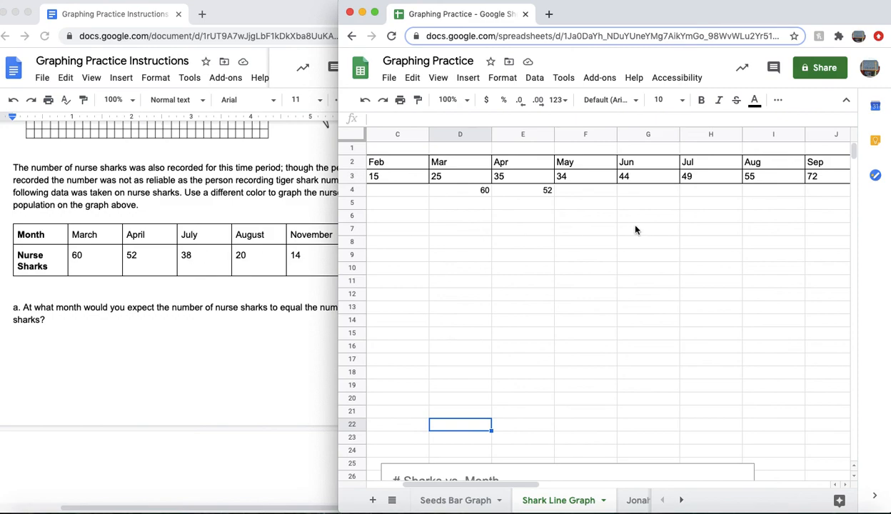
pyautogui.click(698, 190)
pyautogui.write('3')
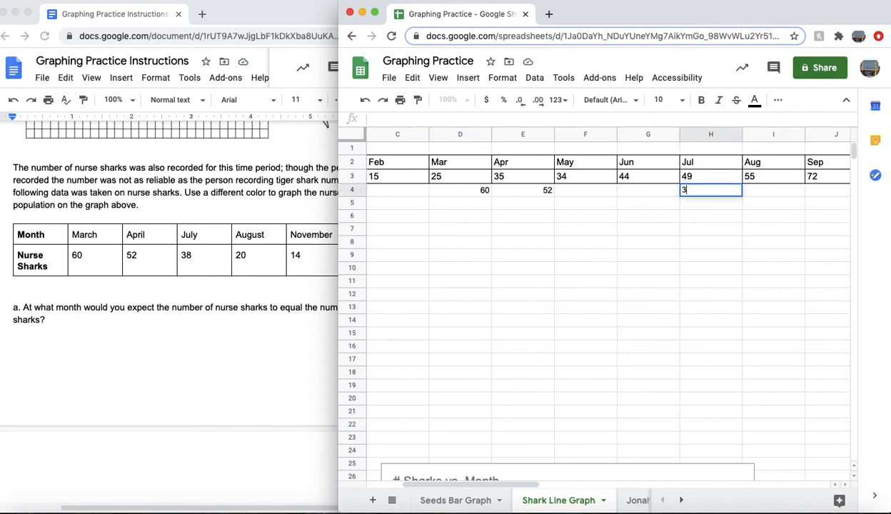
pyautogui.write('8')
pyautogui.click(772, 191)
pyautogui.write('2')
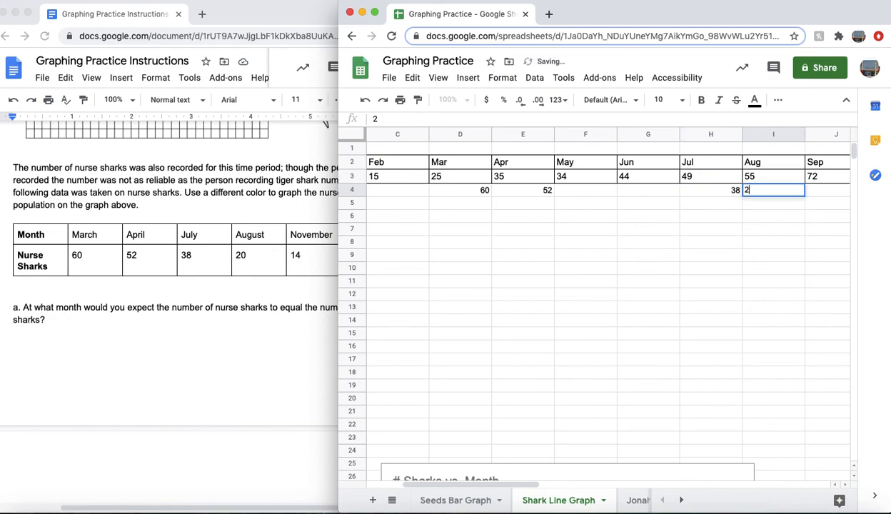
pyautogui.write('0')
# - Narrow the instructions window and show the nurse shark table through the December column
pyautogui.click(250, 346)
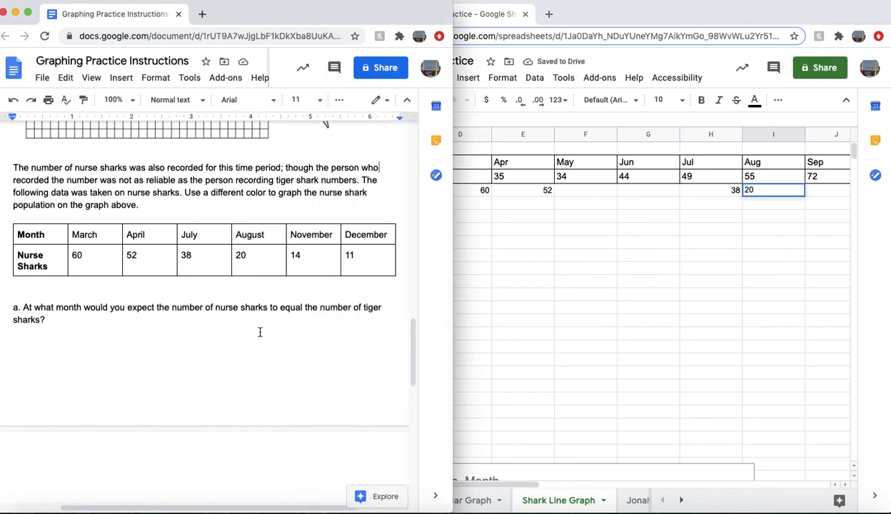
pyautogui.moveTo(452, 245); pyautogui.dragTo(377, 246)
pyautogui.hscroll(3, 300, 295)
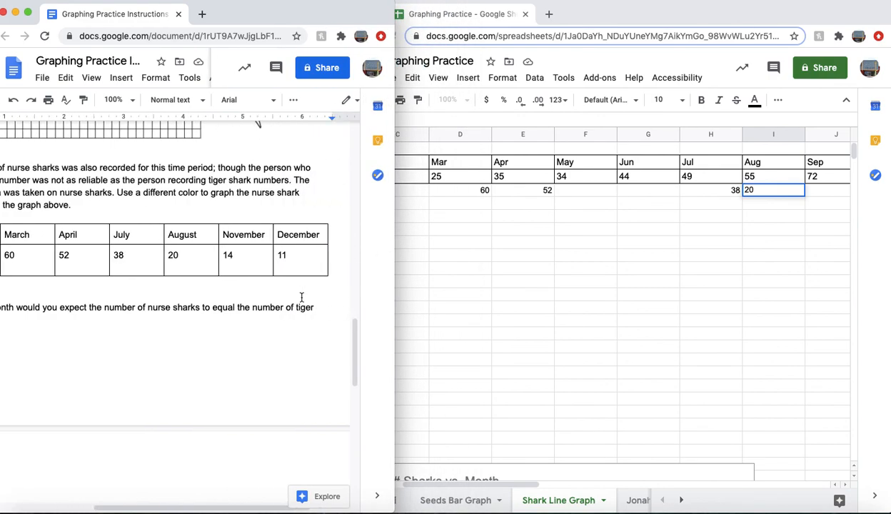
# - Complete the nurse shark row with 14 for November and 11 for December
pyautogui.click(718, 231)
pyautogui.hscroll(3, 718, 231)
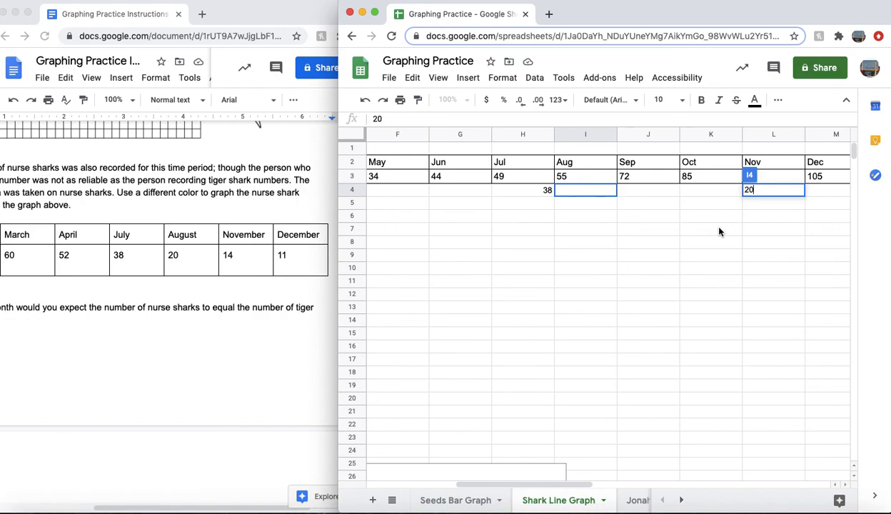
pyautogui.click(730, 246)
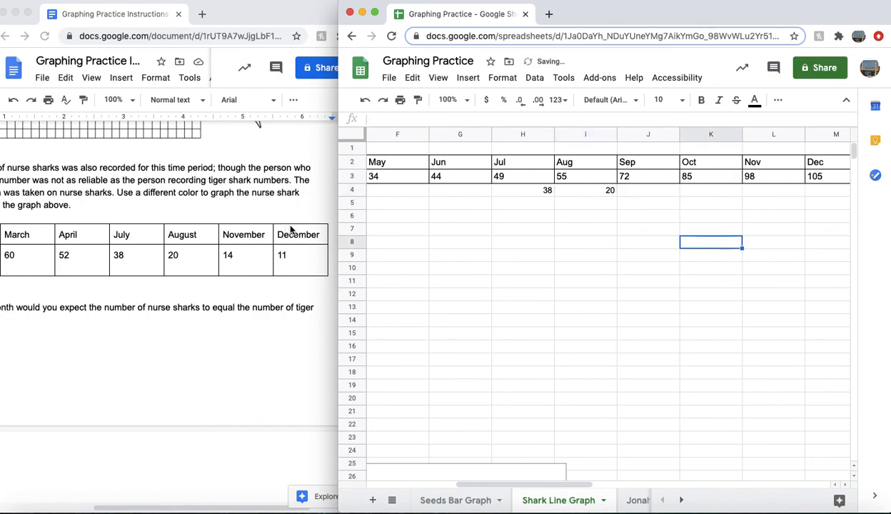
pyautogui.click(766, 194)
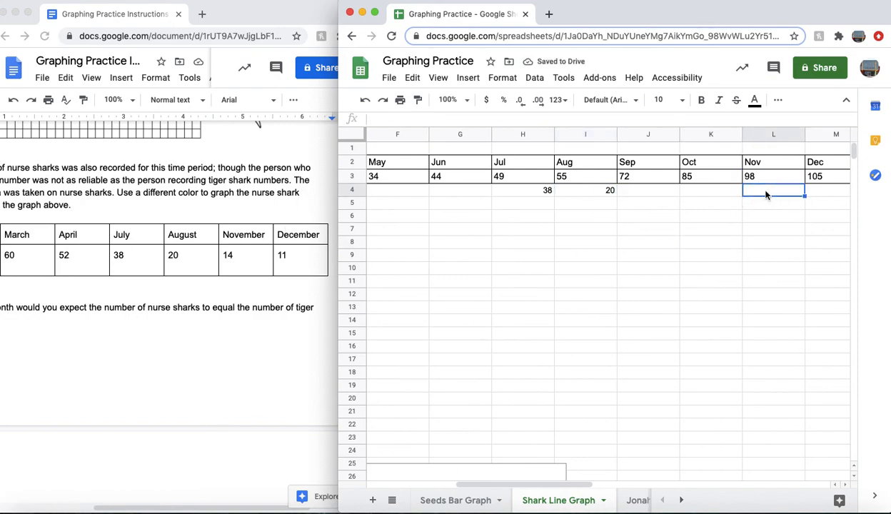
pyautogui.write('14')
pyautogui.click(724, 229)
pyautogui.click(822, 191)
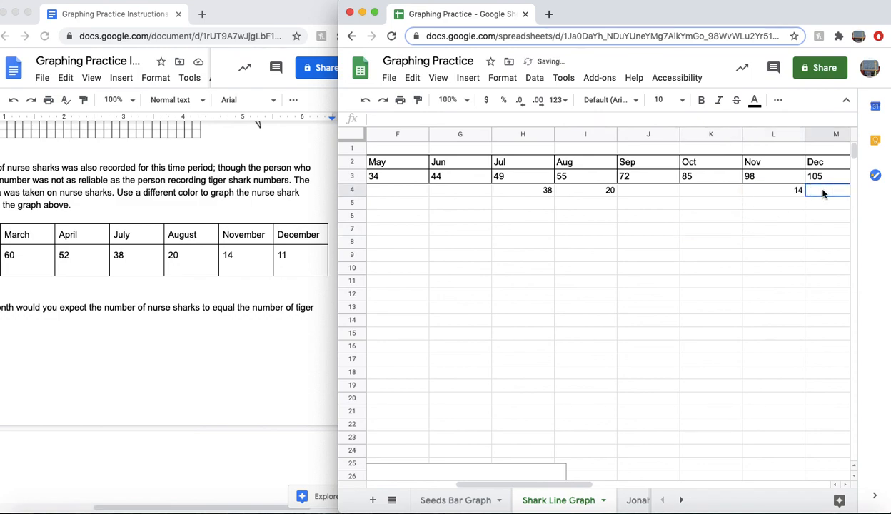
pyautogui.write('11')
pyautogui.click(635, 340)
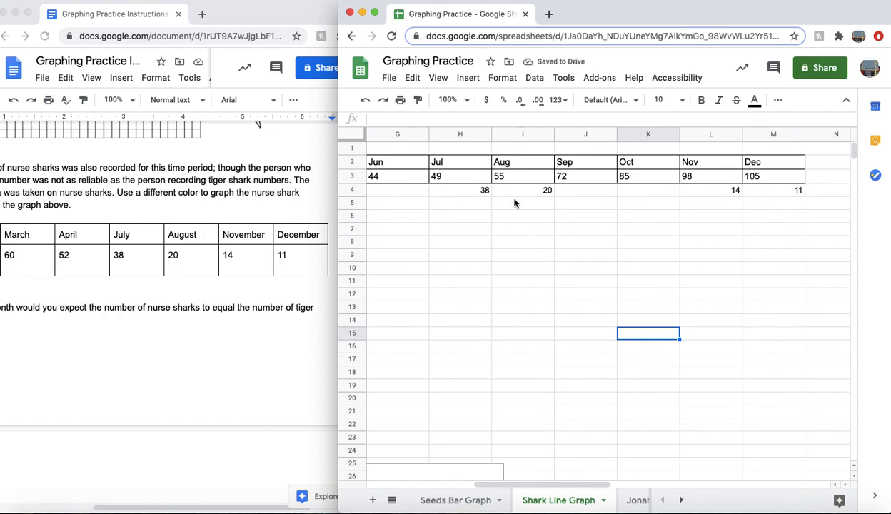
# - Move the "# Sharks vs. Month" chart so that it starts around row 20 in column B
pyautogui.hscroll(-6, 465, 181)
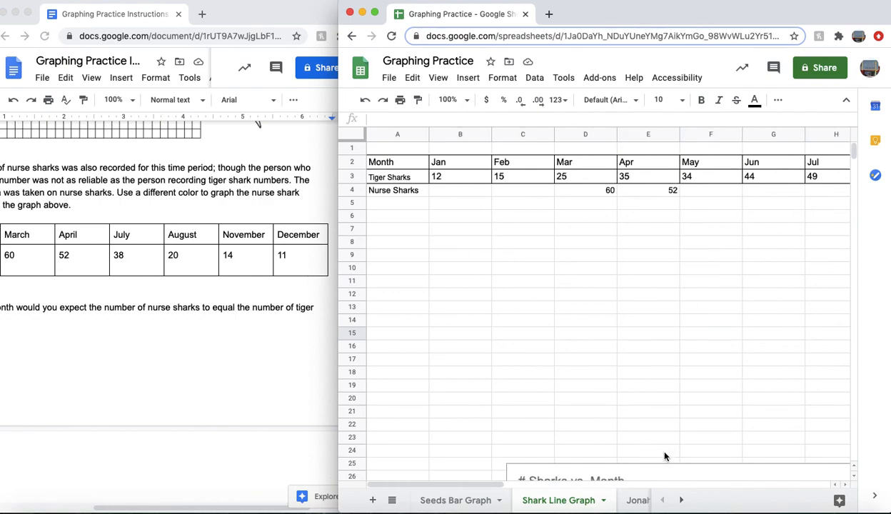
pyautogui.click(642, 357)
pyautogui.scroll(-5, 639, 460)
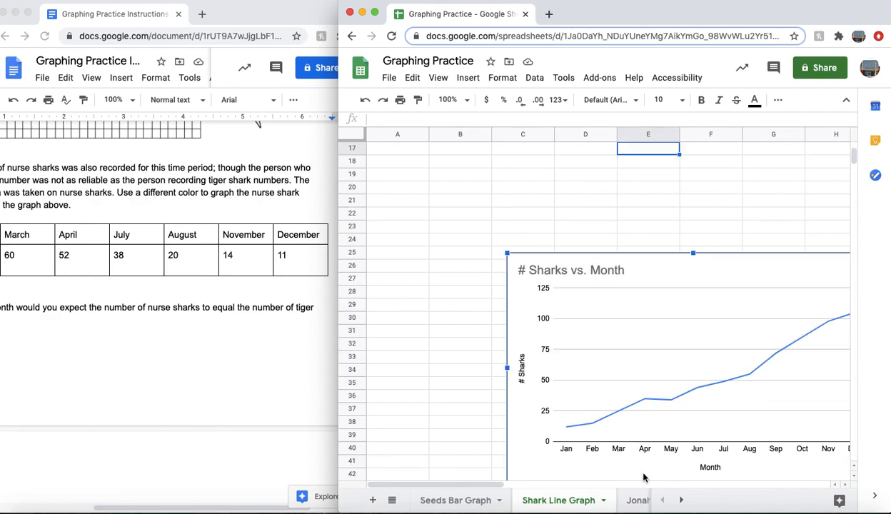
pyautogui.moveTo(706, 265); pyautogui.dragTo(650, 200)
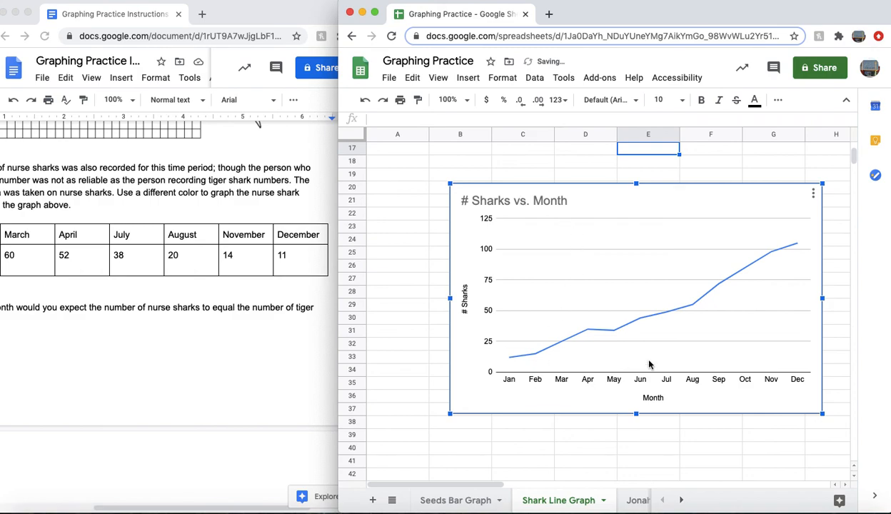
# - Insert a line chart of the tiger and nurse shark counts by month from range A2:M4
pyautogui.scroll(5, 649, 365)
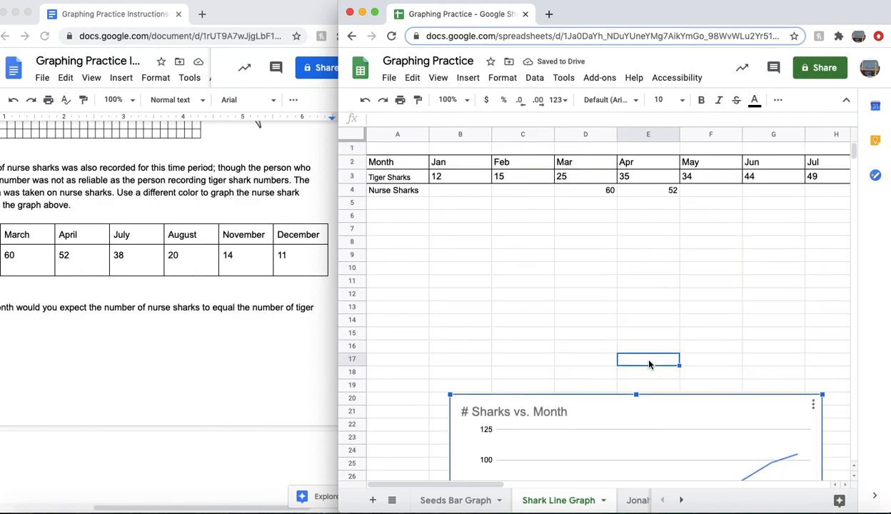
pyautogui.click(412, 229)
pyautogui.moveTo(375, 161); pyautogui.dragTo(662, 197)
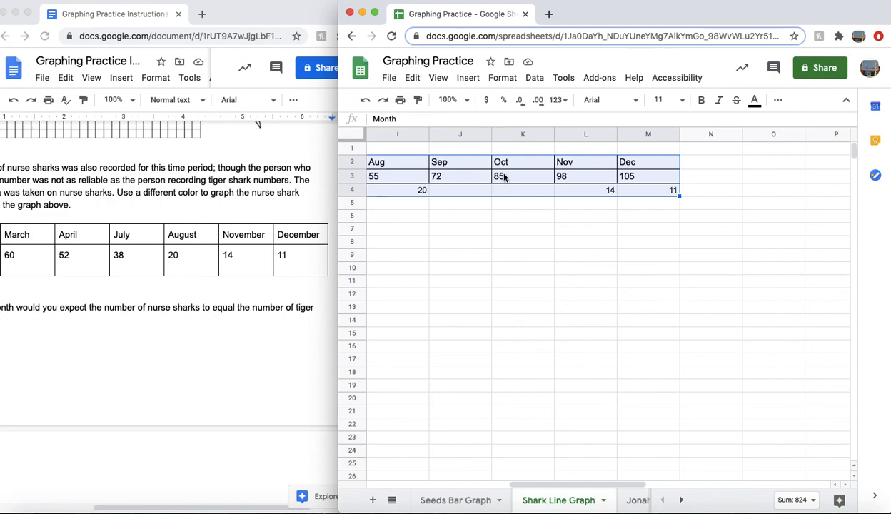
pyautogui.hscroll(-10, 504, 177)
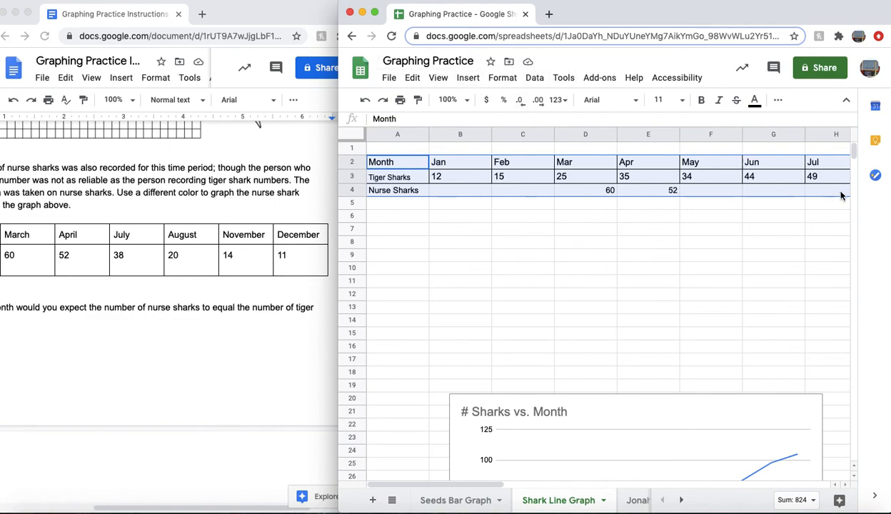
pyautogui.hscroll(3, 848, 191)
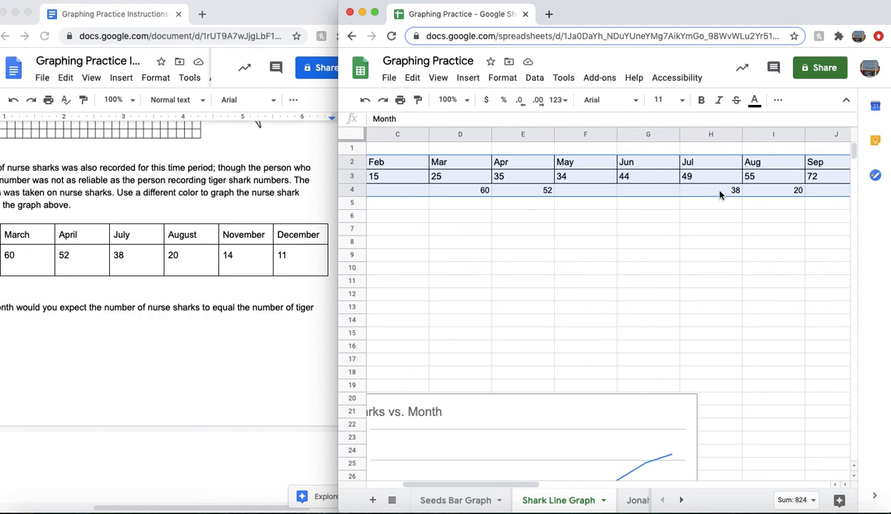
pyautogui.click(466, 79)
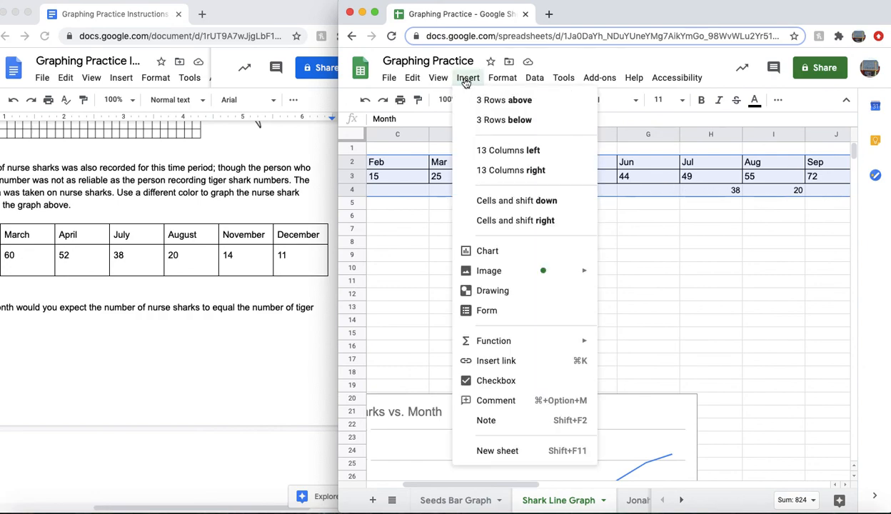
pyautogui.click(500, 252)
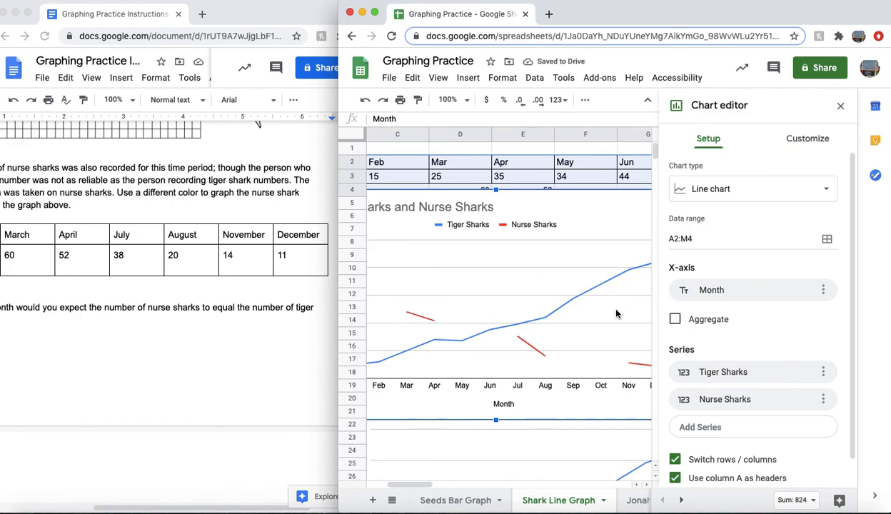
pyautogui.hscroll(-3, 557, 348)
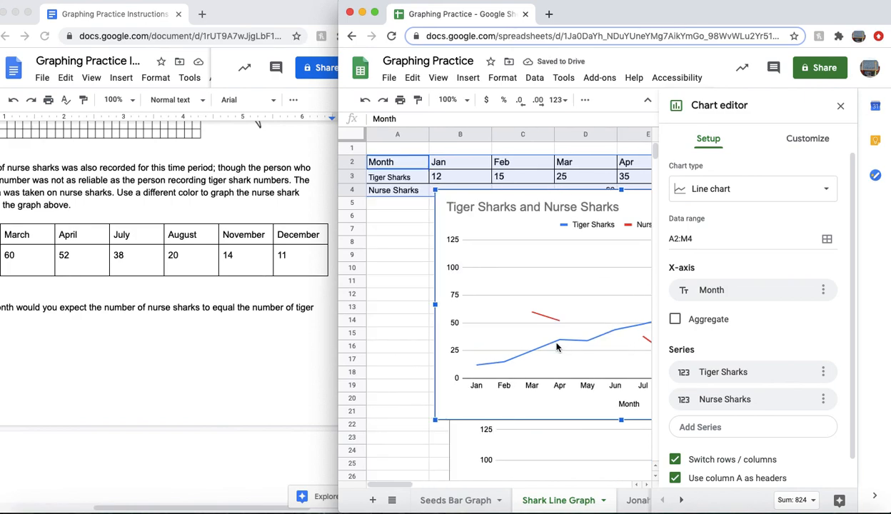
pyautogui.hscroll(2, 557, 348)
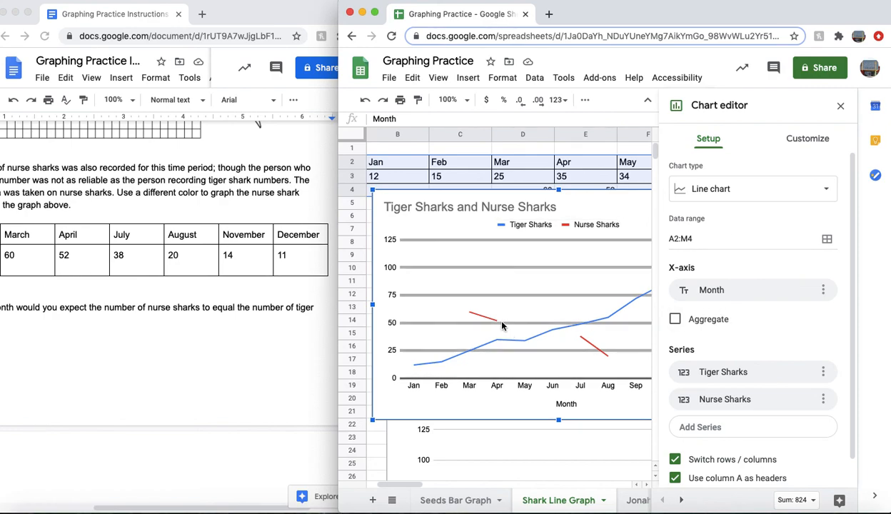
# - Examine the combined chart's setup and series formatting options for a way to join the broken nurse shark line
pyautogui.scroll(-2, 741, 314)
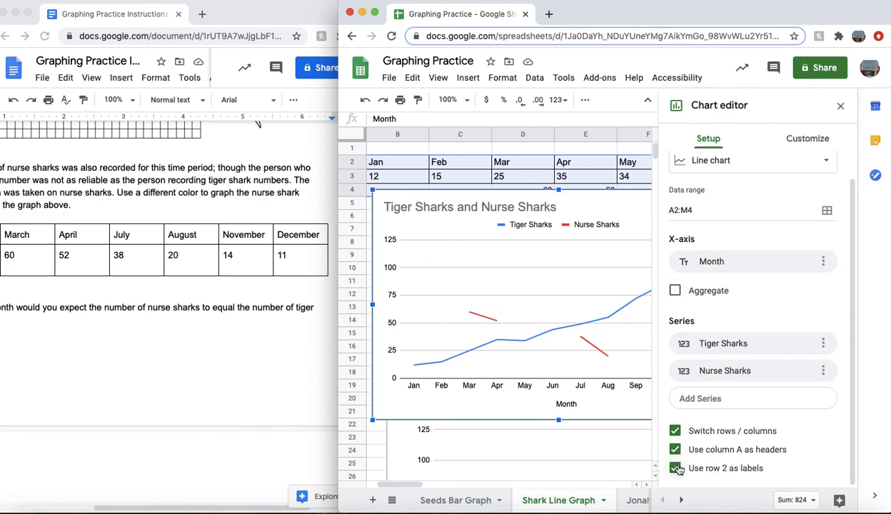
pyautogui.click(776, 376)
pyautogui.click(778, 377)
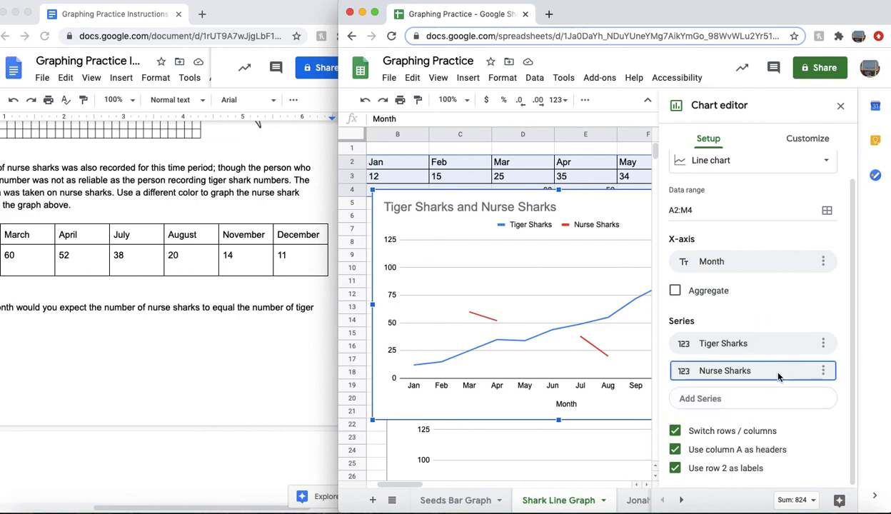
pyautogui.click(794, 136)
pyautogui.click(665, 246)
pyautogui.scroll(-1, 707, 321)
pyautogui.scroll(-3, 707, 321)
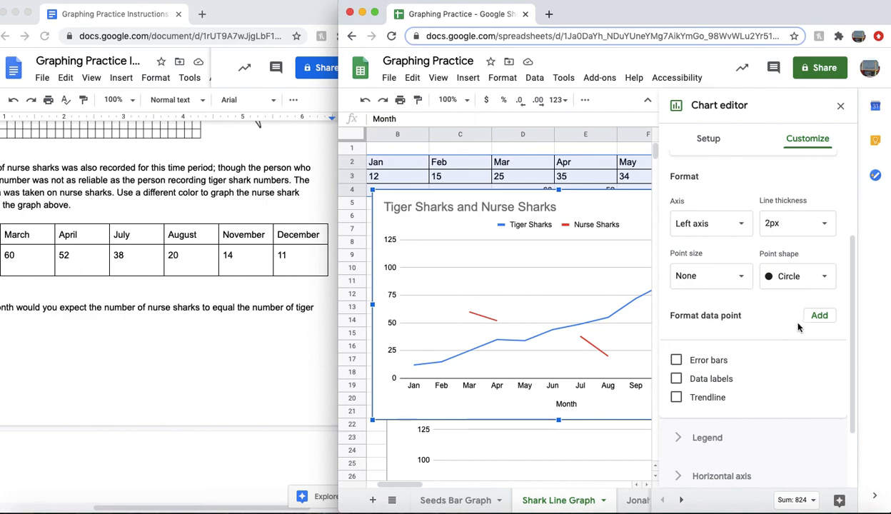
pyautogui.click(820, 315)
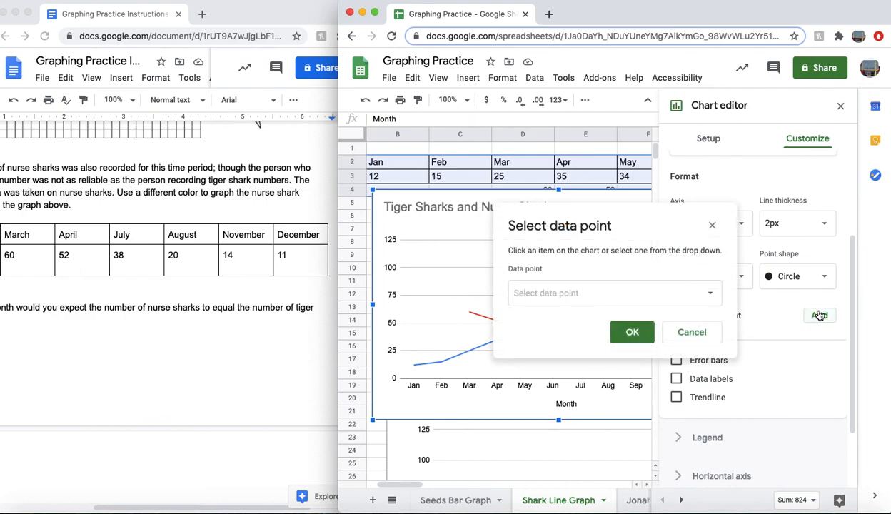
pyautogui.click(715, 224)
pyautogui.click(479, 318)
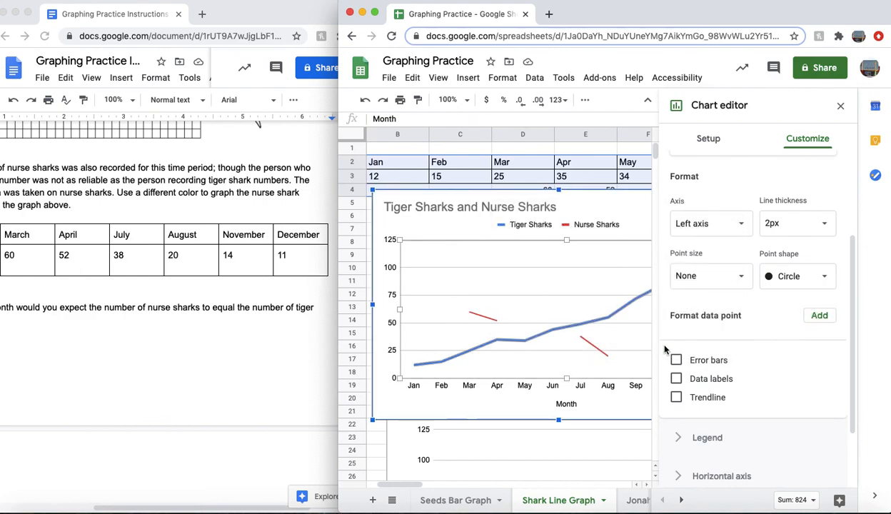
pyautogui.scroll(-3, 674, 361)
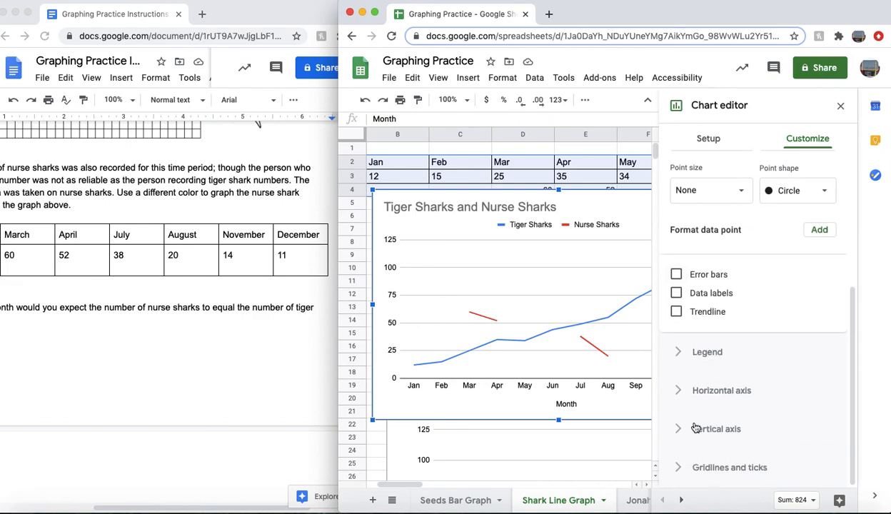
pyautogui.scroll(6, 687, 364)
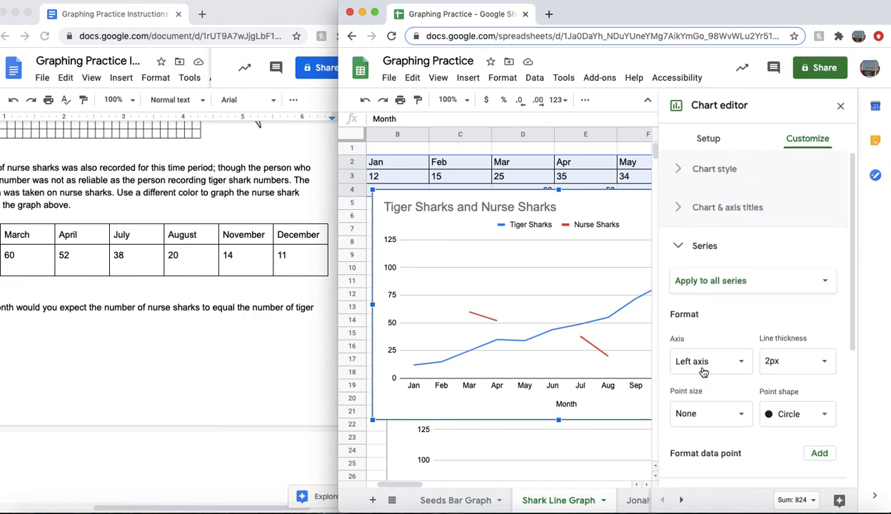
# - Examine the combined chart's style options and compare its setup with that of the "# Sharks vs. Month" chart
pyautogui.click(703, 169)
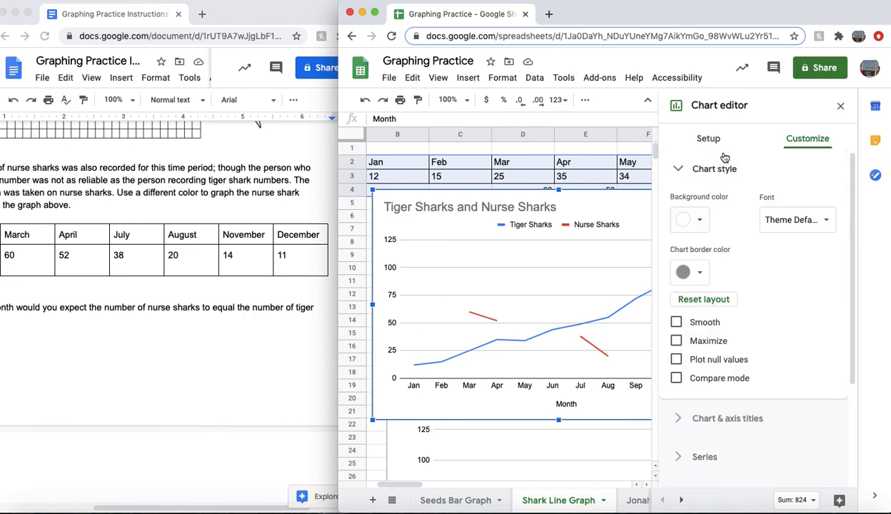
pyautogui.click(708, 141)
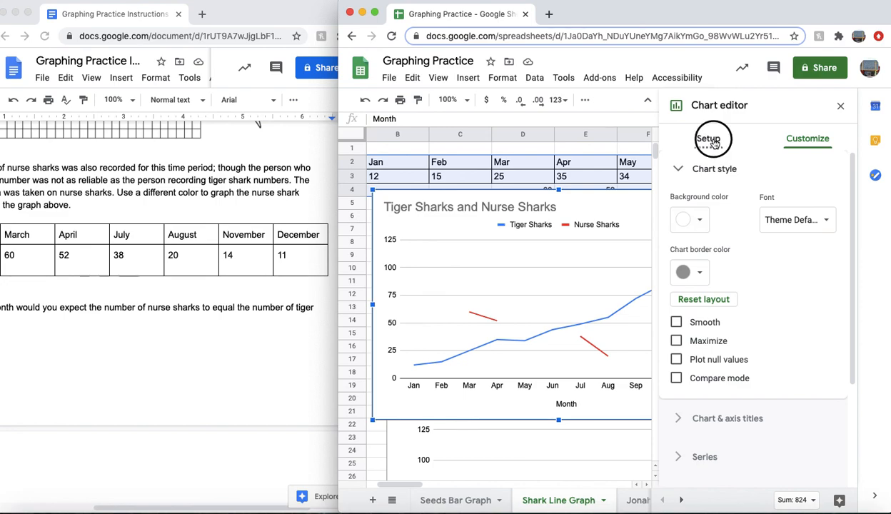
pyautogui.click(540, 331)
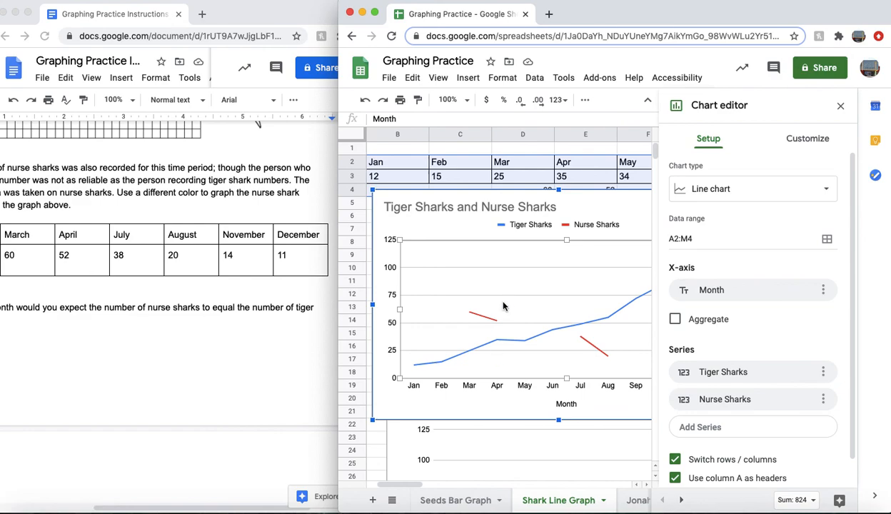
pyautogui.click(500, 436)
pyautogui.hscroll(3, 454, 322)
pyautogui.hscroll(-2, 455, 321)
pyautogui.scroll(3, 454, 321)
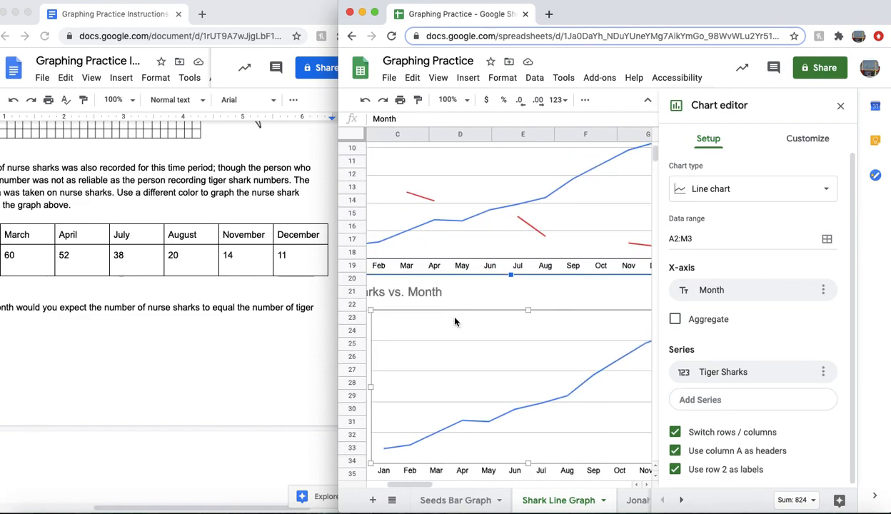
# - Try the Aggregate option on the combined chart and reselect Nurse Sharks as its second series
pyautogui.scroll(1, 455, 321)
pyautogui.click(542, 314)
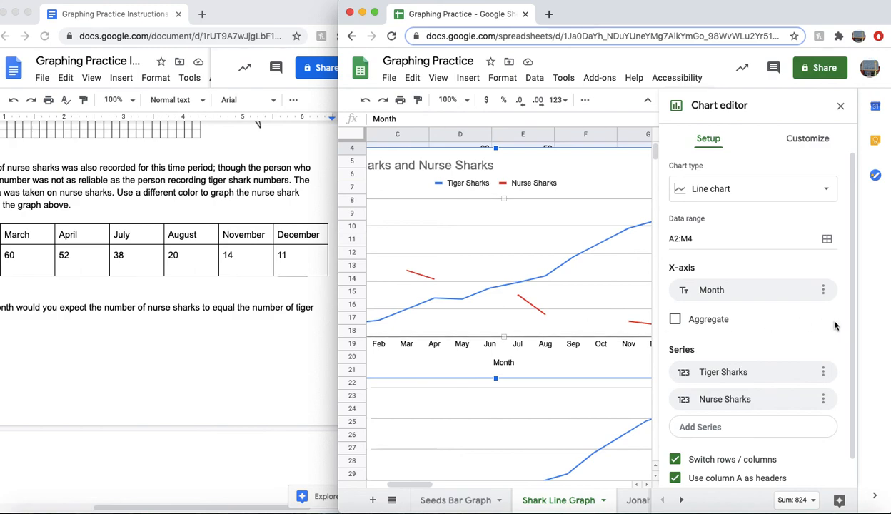
pyautogui.click(674, 321)
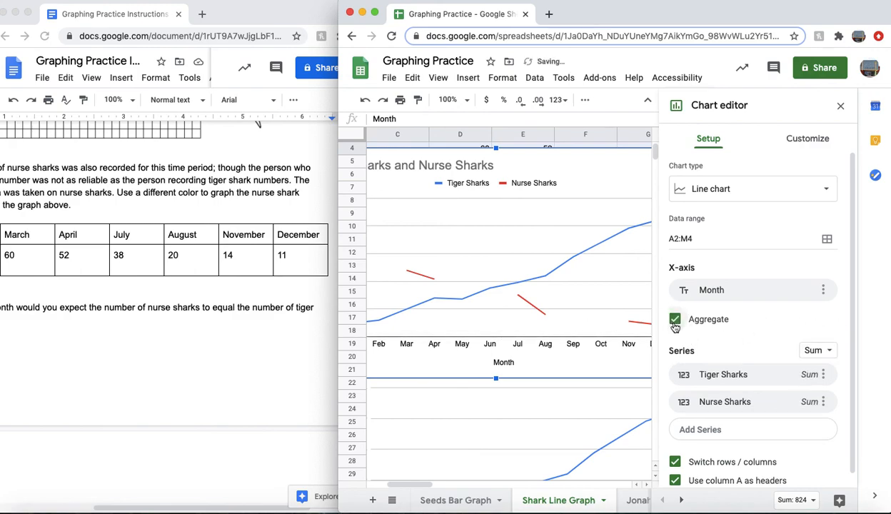
pyautogui.click(675, 323)
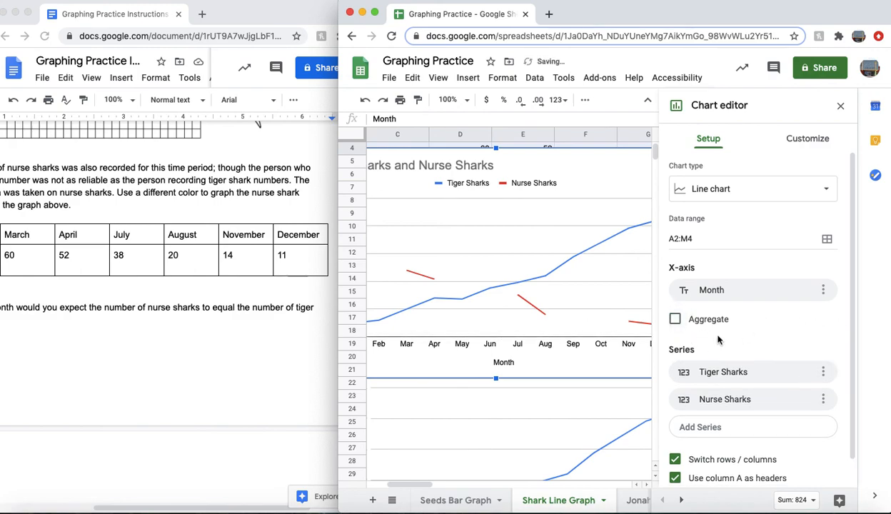
pyautogui.scroll(-1, 717, 339)
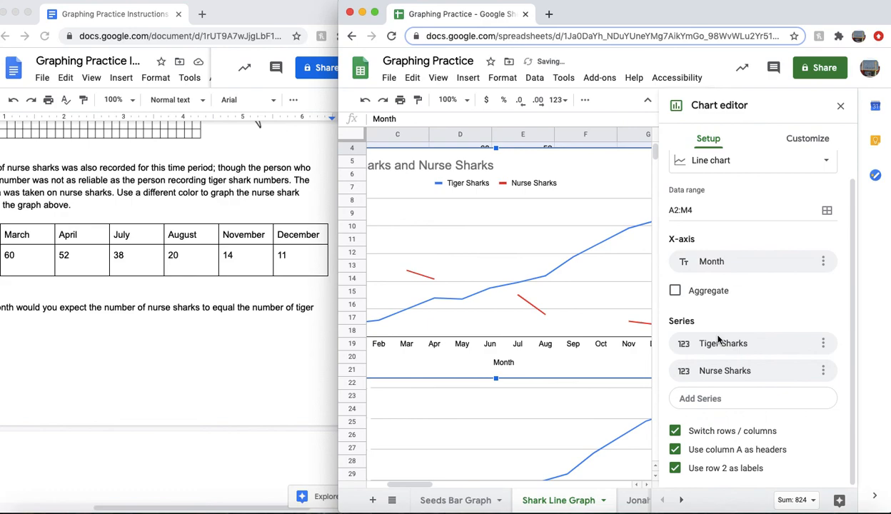
pyautogui.click(737, 371)
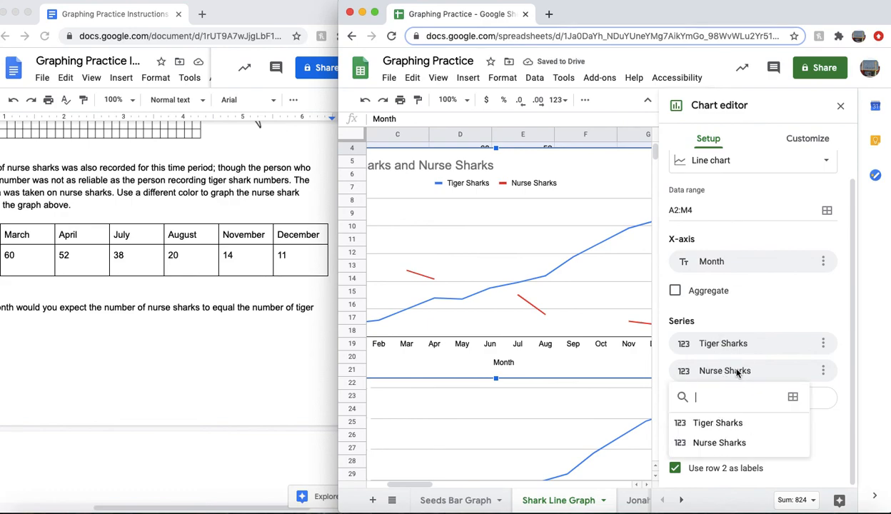
pyautogui.click(708, 445)
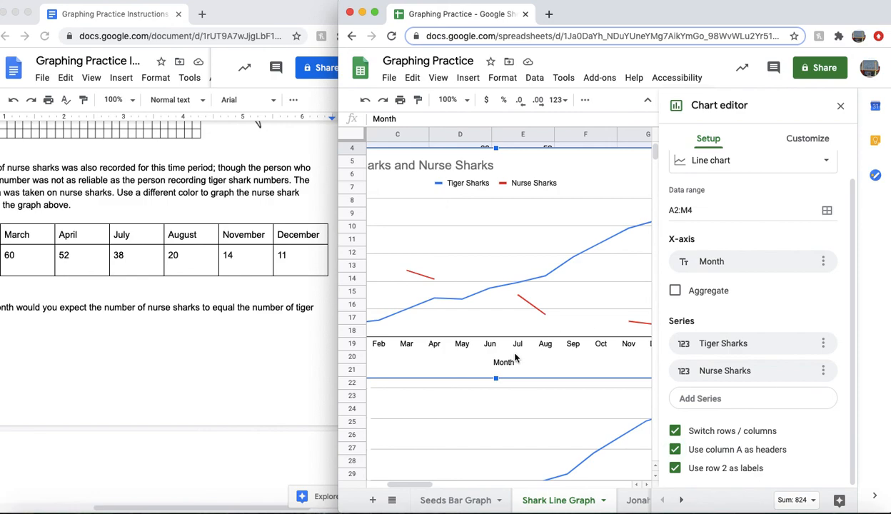
# - Widen the spreadsheet window and move the "Tiger Sharks and Nurse Sharks" chart so that it starts around row 7 in column E
pyautogui.hscroll(2, 516, 358)
pyautogui.hscroll(-2, 515, 358)
pyautogui.moveTo(337, 293); pyautogui.dragTo(95, 281)
pyautogui.moveTo(339, 171); pyautogui.dragTo(554, 206)
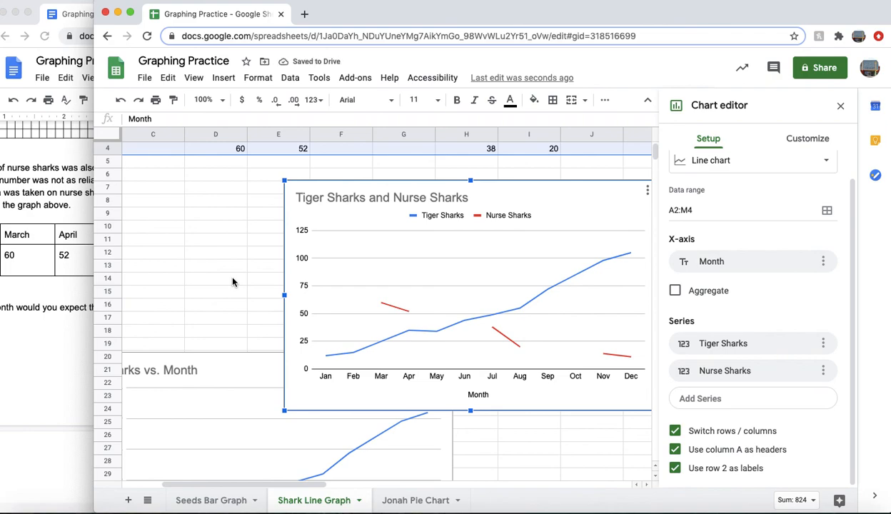
pyautogui.scroll(2, 232, 282)
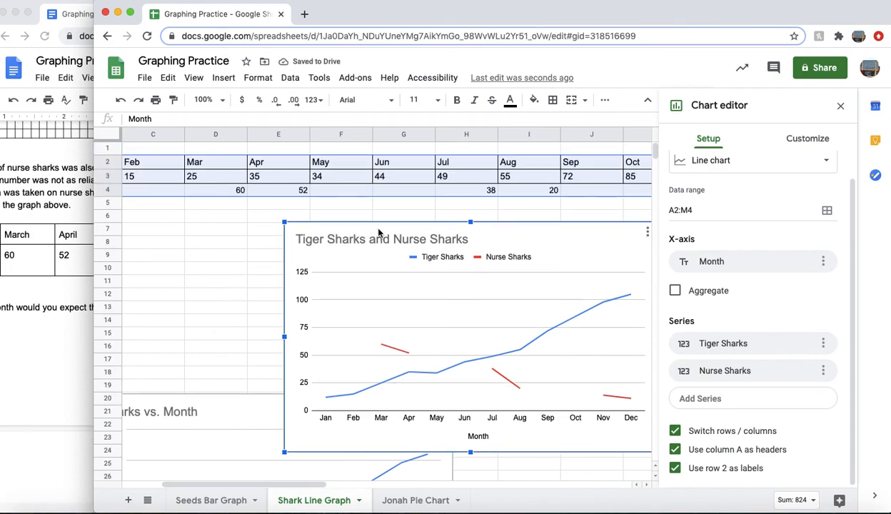
pyautogui.click(274, 300)
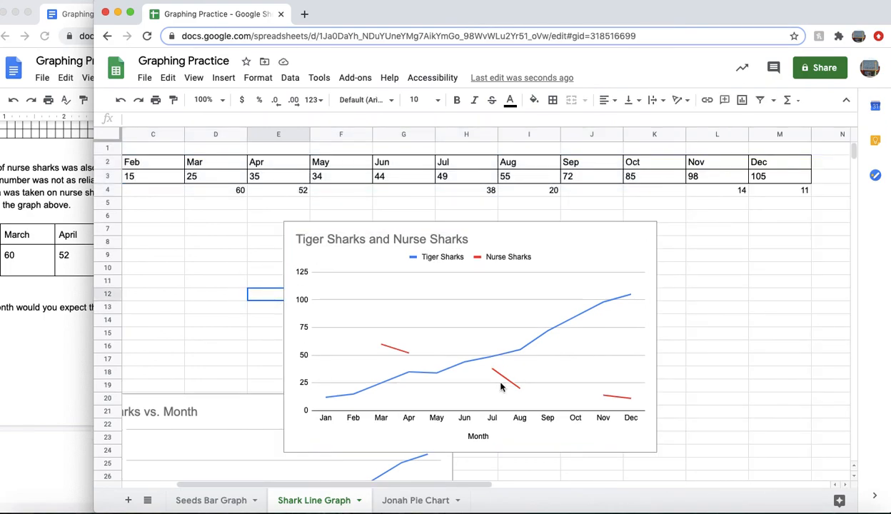
# - Switch to the instructions document, bring its window fully into view and find the Pie Chart section with Jonah's activity table
pyautogui.click(32, 377)
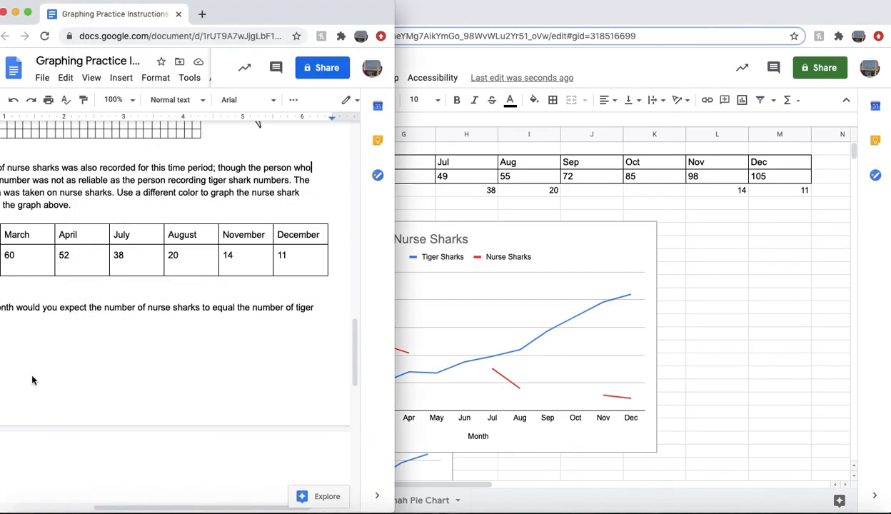
pyautogui.moveTo(252, 22)
pyautogui.mouseDown()
pyautogui.moveTo(299, 15)
pyautogui.moveTo(265, 17)
pyautogui.mouseUp()
pyautogui.hscroll(-4, 203, 307)
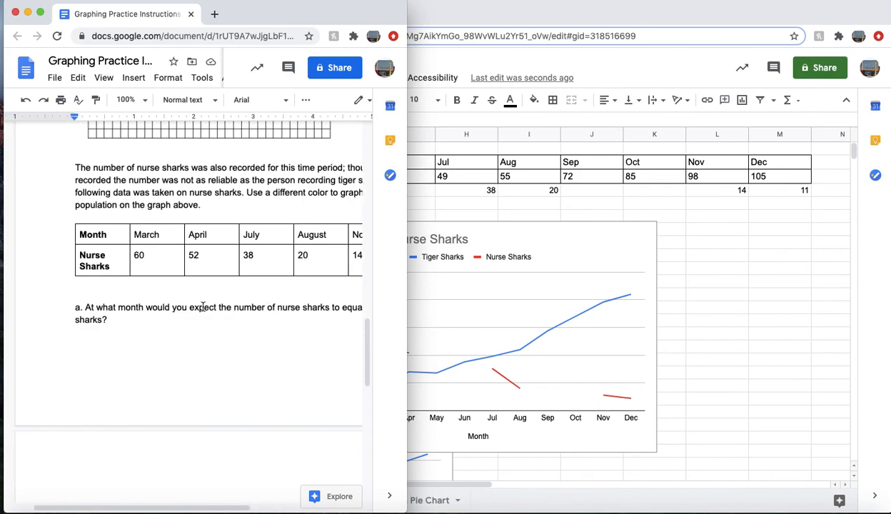
pyautogui.scroll(-10, 203, 307)
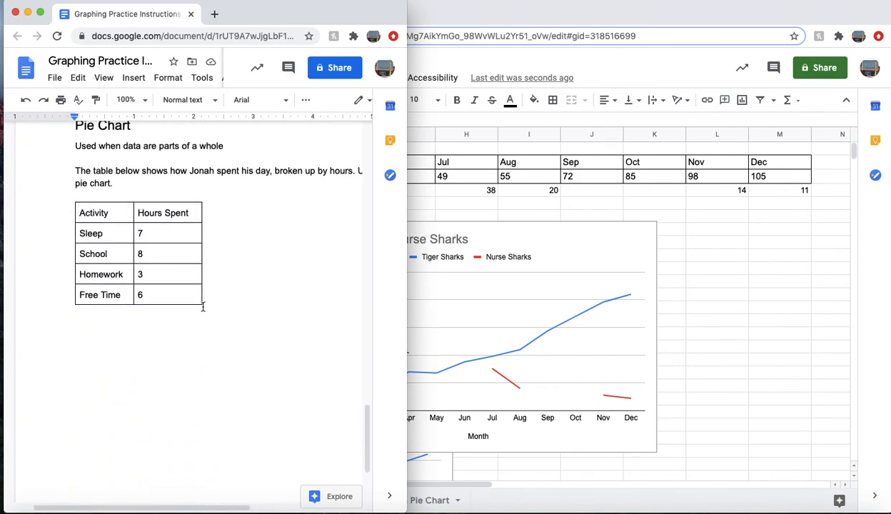
# - Narrow the spreadsheet window to sit beside the instructions and open the Jonah Pie Chart sheet
pyautogui.click(722, 371)
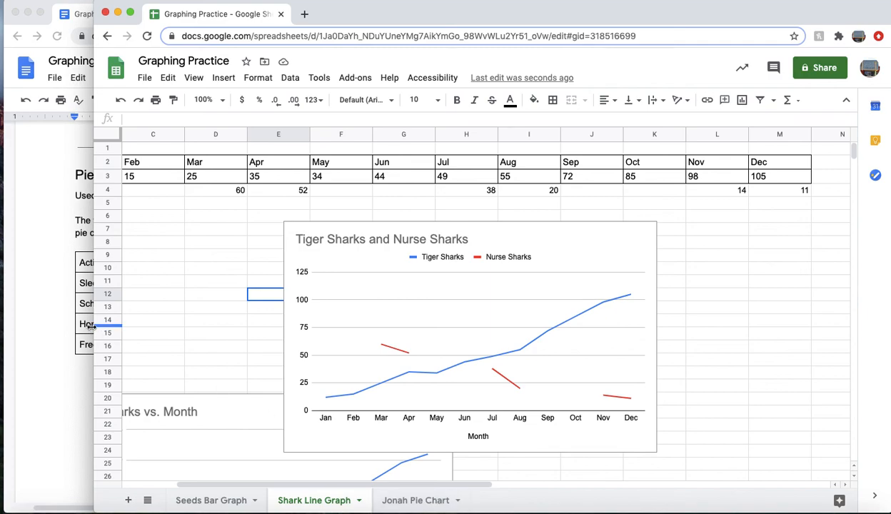
pyautogui.moveTo(93, 326); pyautogui.dragTo(371, 344)
pyautogui.hscroll(3, 607, 507)
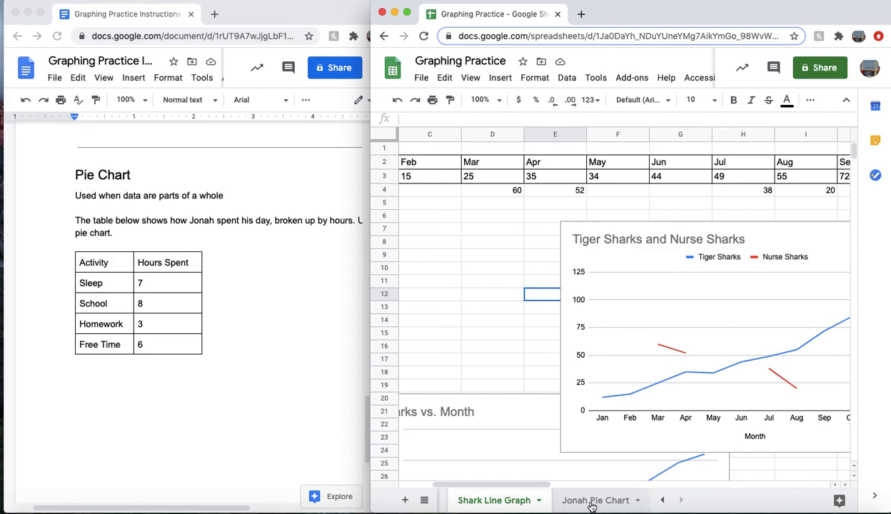
pyautogui.click(591, 502)
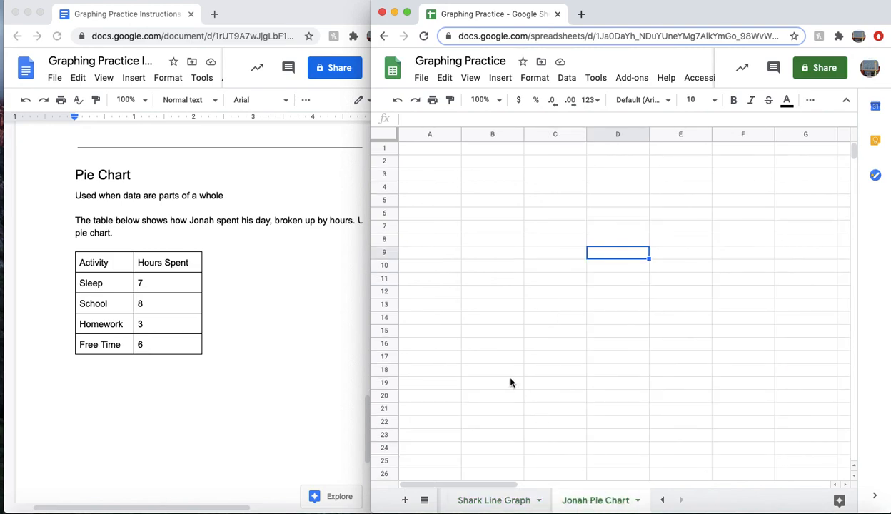
pyautogui.scroll(8, 262, 309)
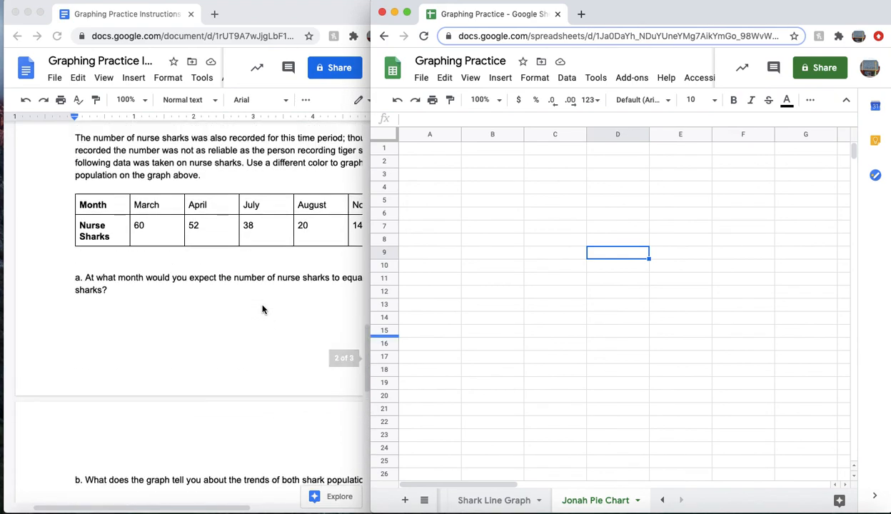
# - Copy the whole Activity and Hours Spent table from the Pie Chart section of the instructions document
pyautogui.hscroll(3, 89, 291)
pyautogui.hscroll(1, 89, 292)
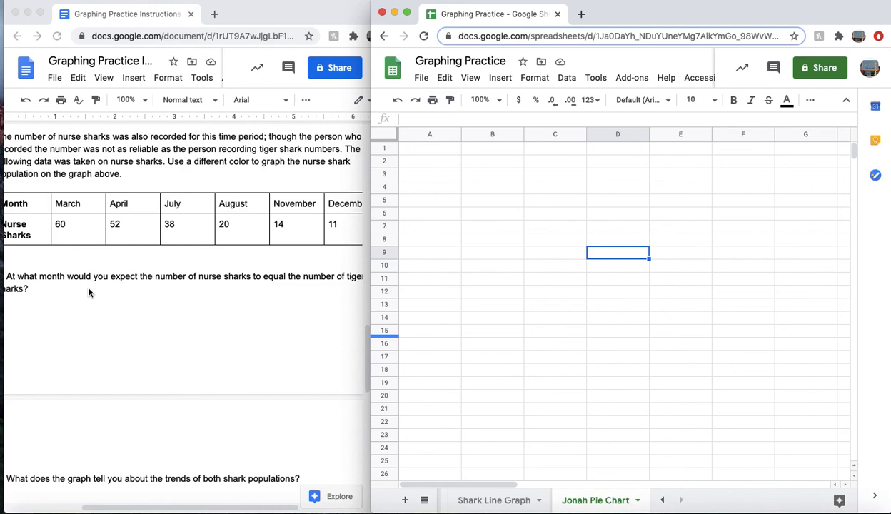
pyautogui.scroll(-5, 89, 292)
pyautogui.scroll(-1, 86, 280)
pyautogui.hscroll(-1, 16, 254)
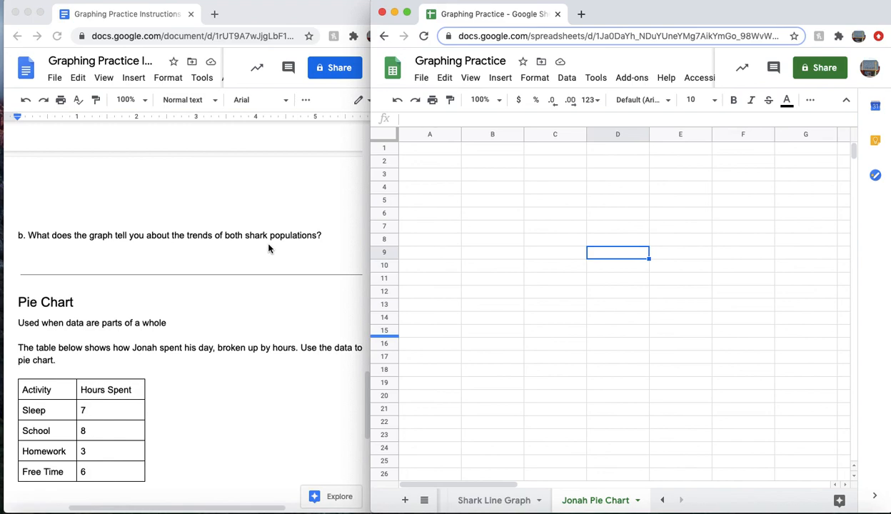
pyautogui.scroll(-5, 269, 248)
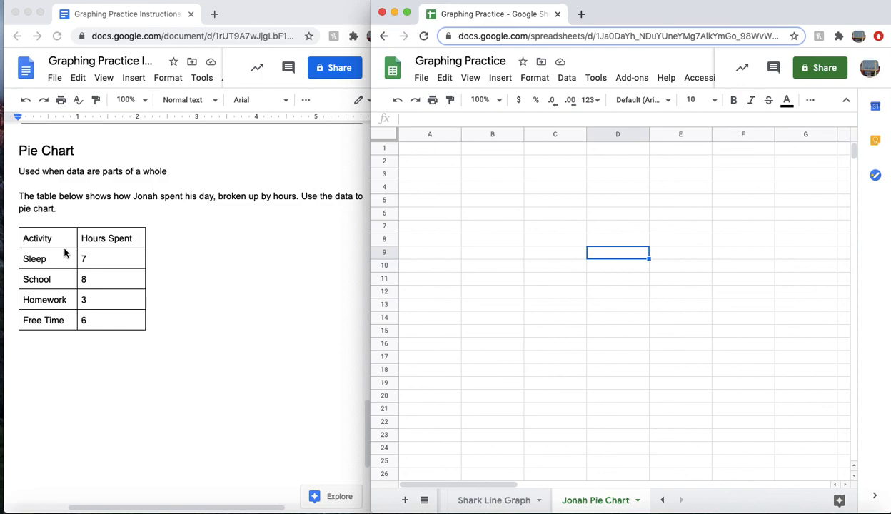
pyautogui.click(30, 238)
pyautogui.moveTo(22, 230); pyautogui.dragTo(110, 321)
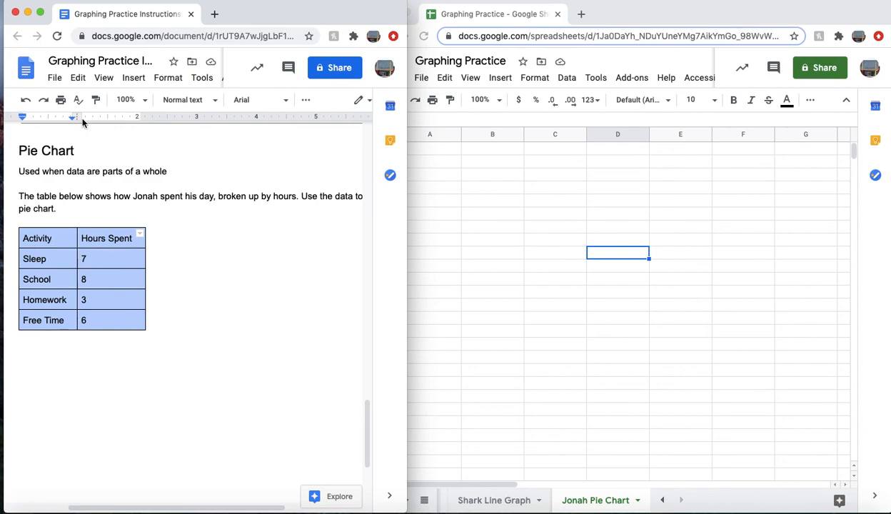
pyautogui.click(78, 78)
pyautogui.click(111, 173)
# - Switch to the spreadsheet and paste the copied activity table into the Jonah Pie Chart sheet starting at cell A1
pyautogui.click(434, 213)
pyautogui.click(431, 151)
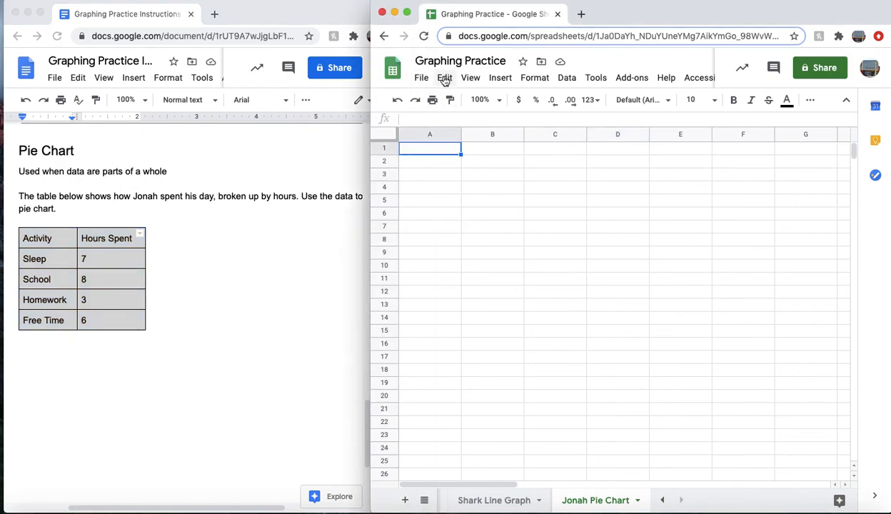
pyautogui.click(444, 78)
pyautogui.click(471, 190)
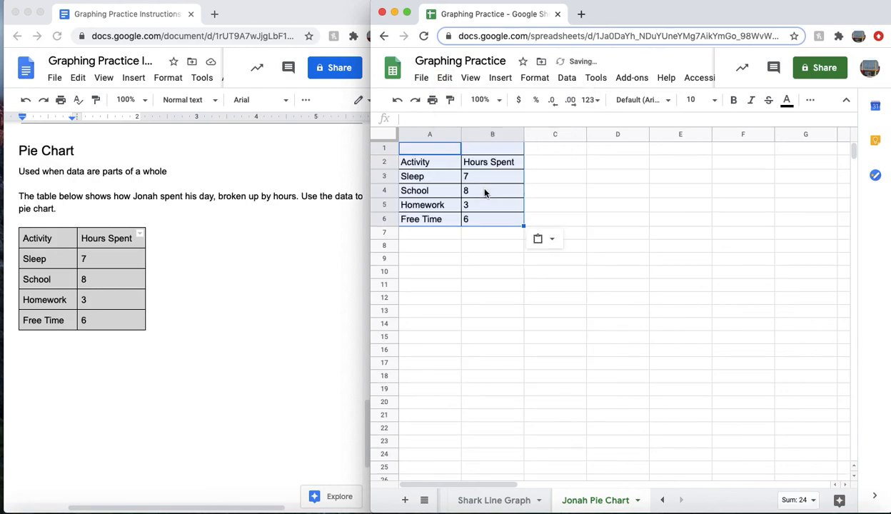
pyautogui.click(568, 209)
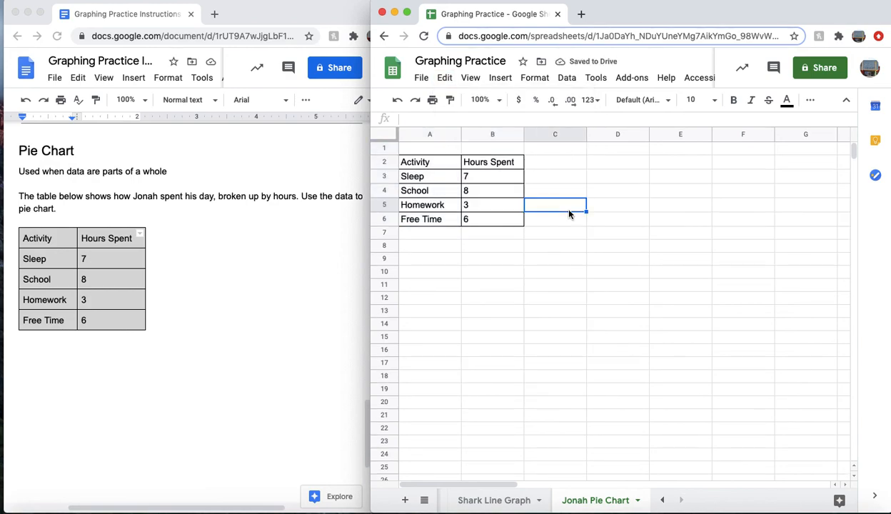
# - Insert a pie chart from the activity data in A2:B6 and move it below the table, starting around row 7 in column B
pyautogui.click(443, 164)
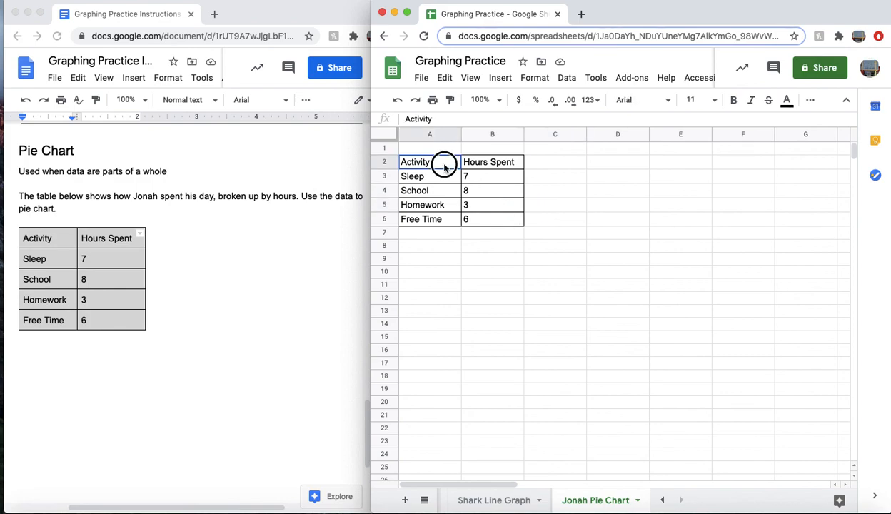
pyautogui.moveTo(452, 172); pyautogui.dragTo(499, 219)
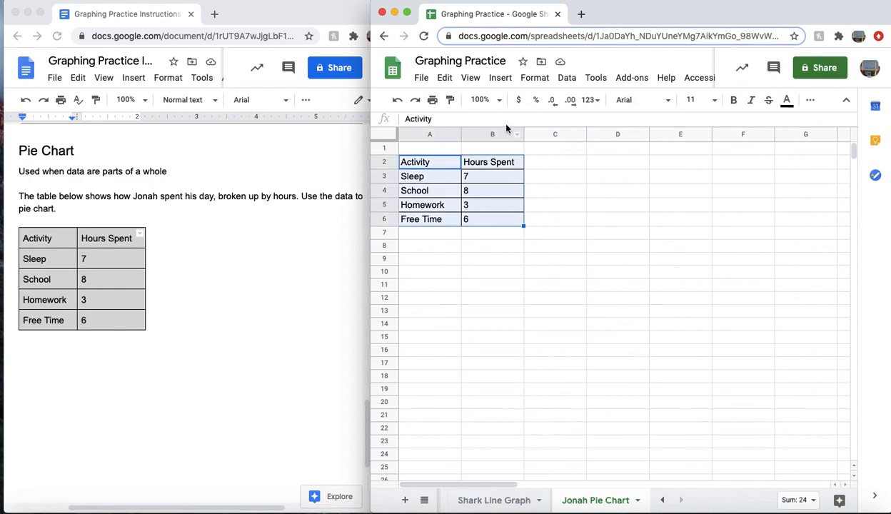
pyautogui.click(502, 77)
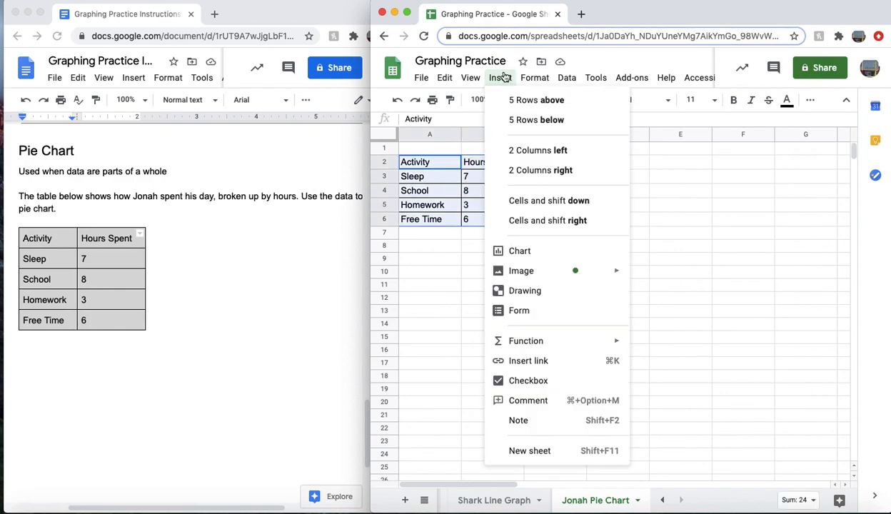
pyautogui.click(514, 251)
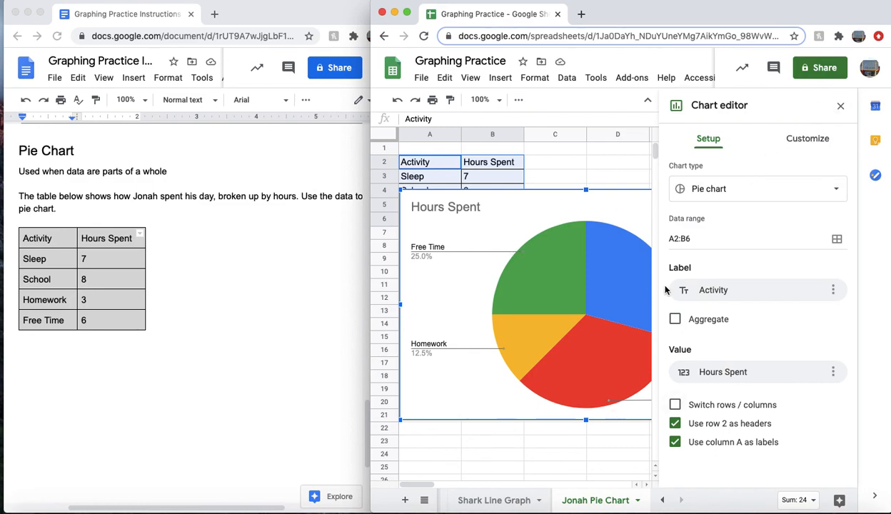
pyautogui.click(840, 109)
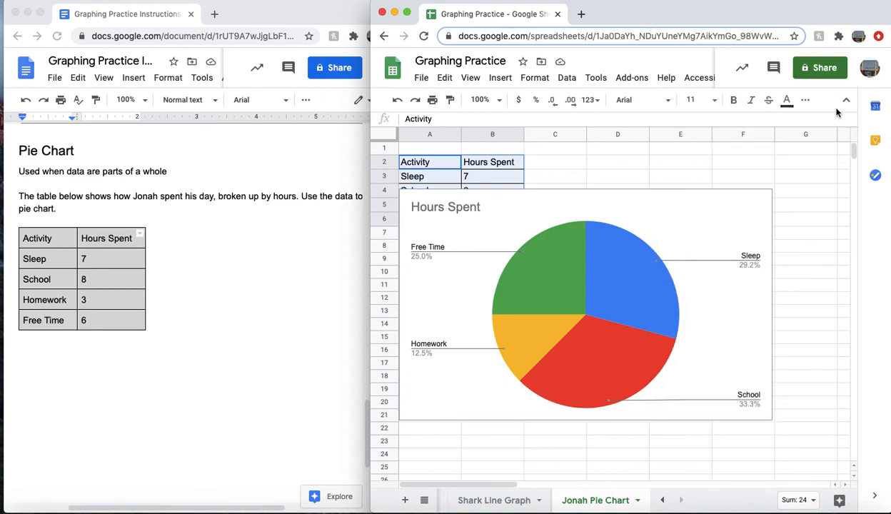
pyautogui.moveTo(666, 223); pyautogui.dragTo(729, 266)
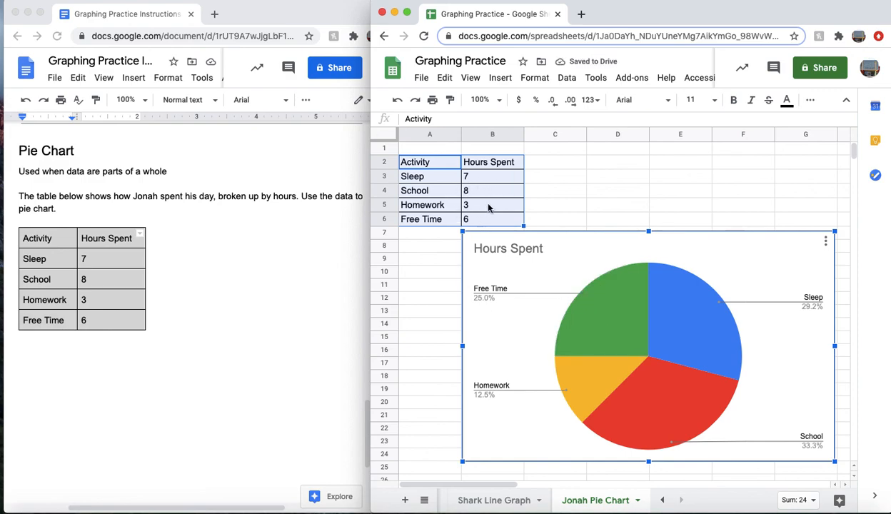
# - Change the pie chart's title to "Jonah's Day"
pyautogui.moveTo(620, 399)
pyautogui.moveTo(708, 338)
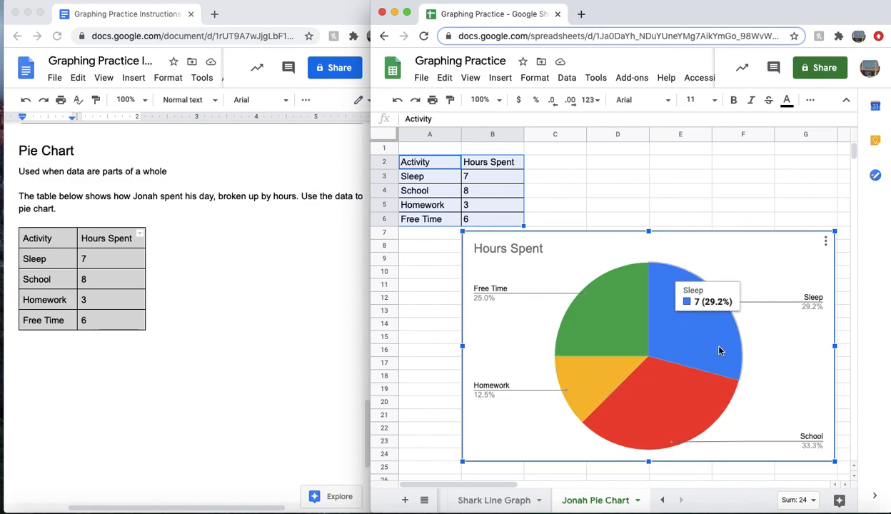
pyautogui.moveTo(640, 421)
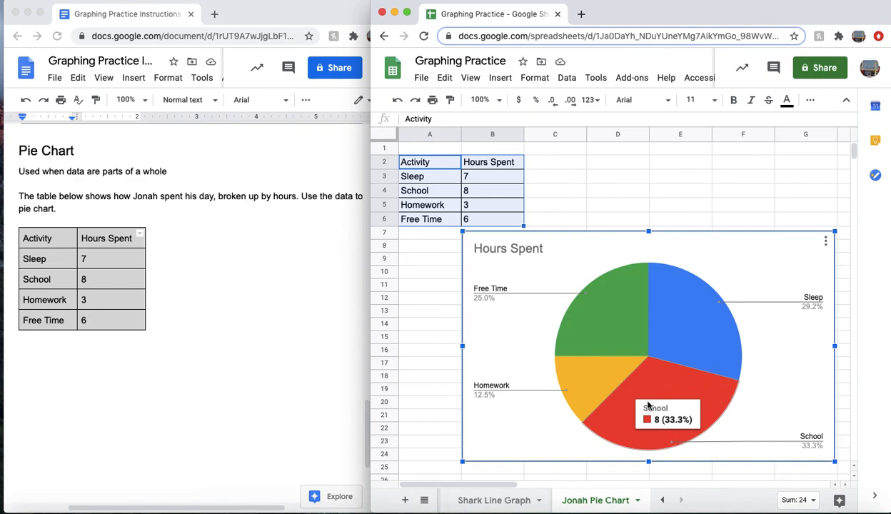
pyautogui.moveTo(592, 377)
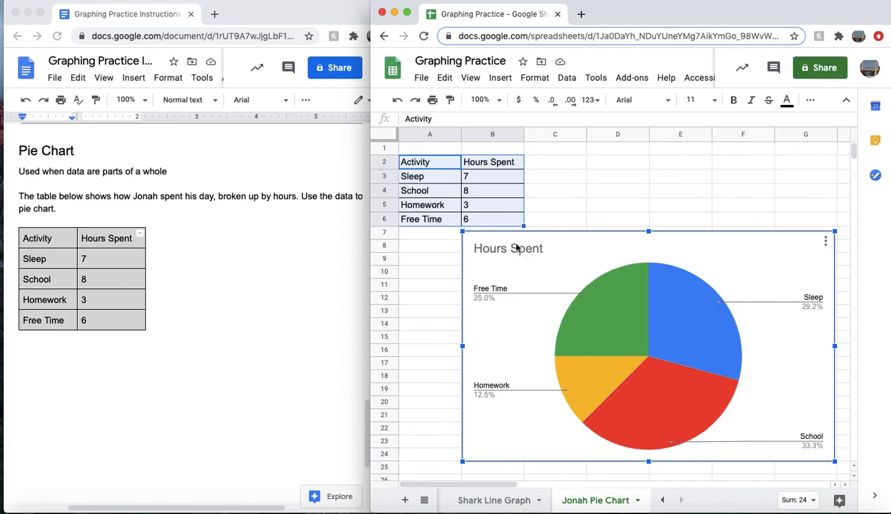
pyautogui.doubleClick(486, 250)
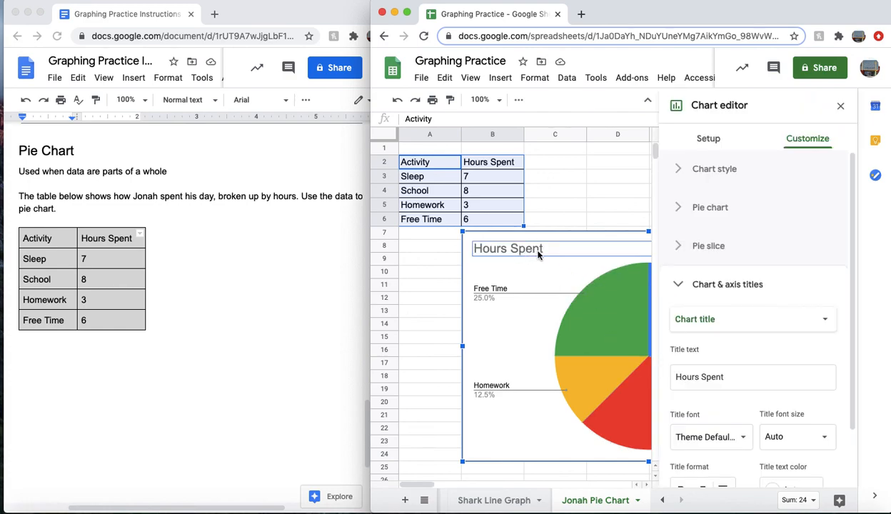
pyautogui.click(539, 249)
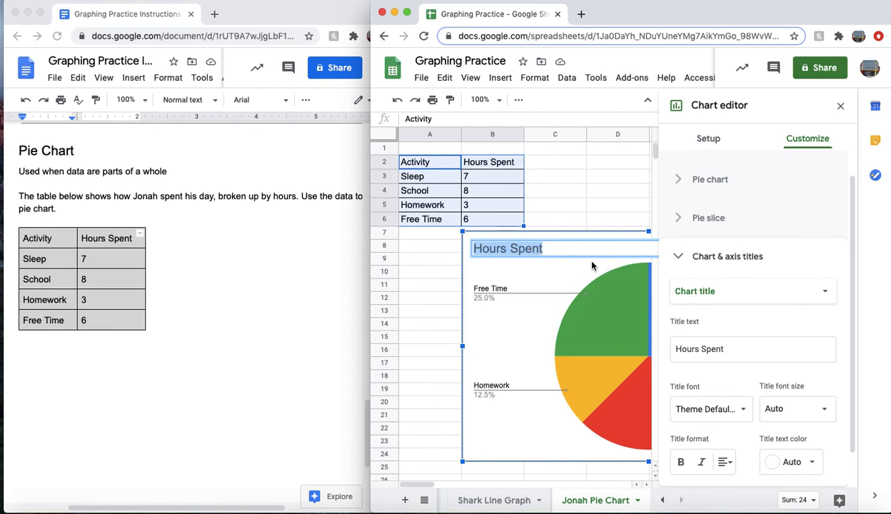
pyautogui.write('J')
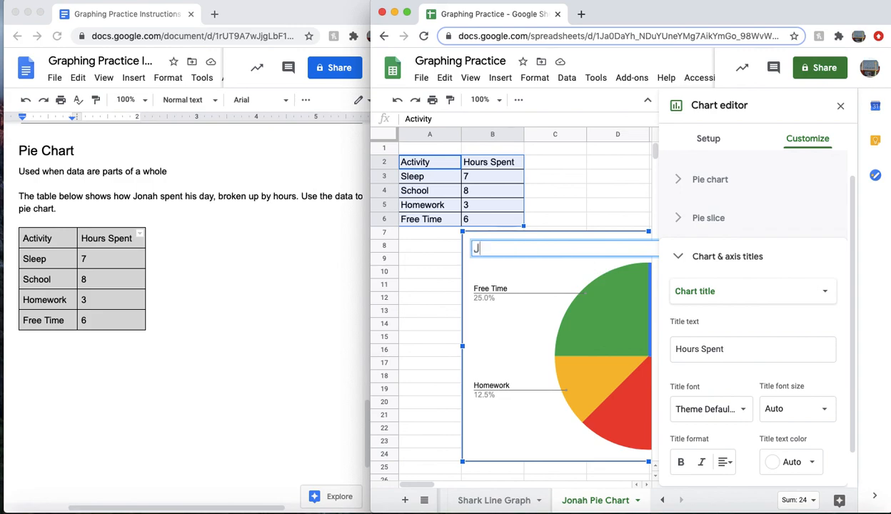
pyautogui.write("onah's Day")
pyautogui.click(563, 341)
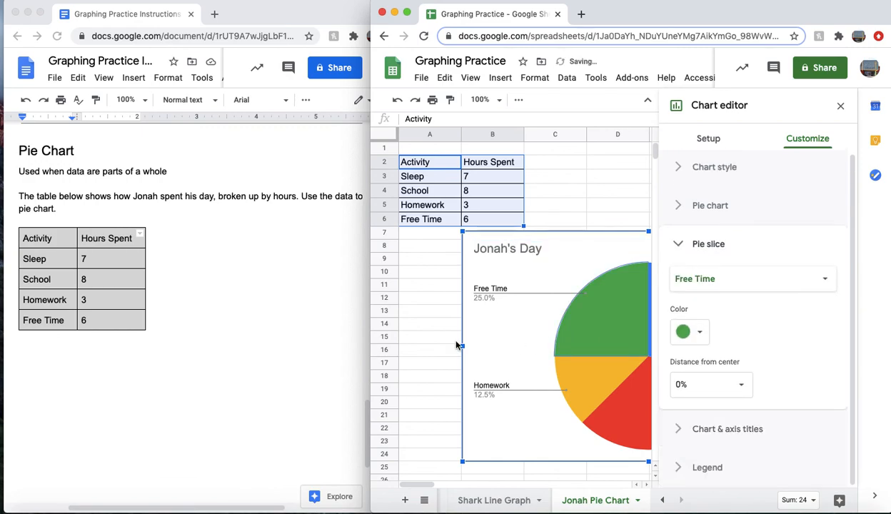
# - Try the teal theme color on the Free Time slice and set it back to green
pyautogui.click(429, 337)
pyautogui.doubleClick(609, 339)
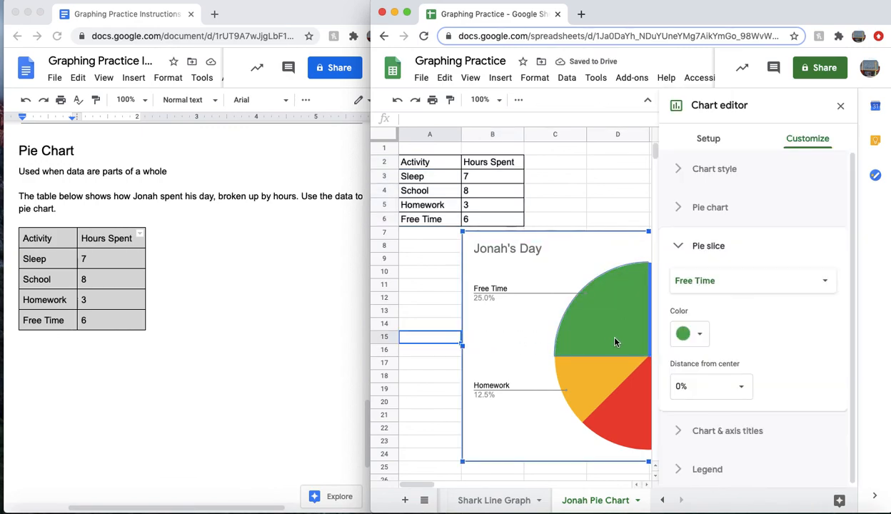
pyautogui.click(699, 335)
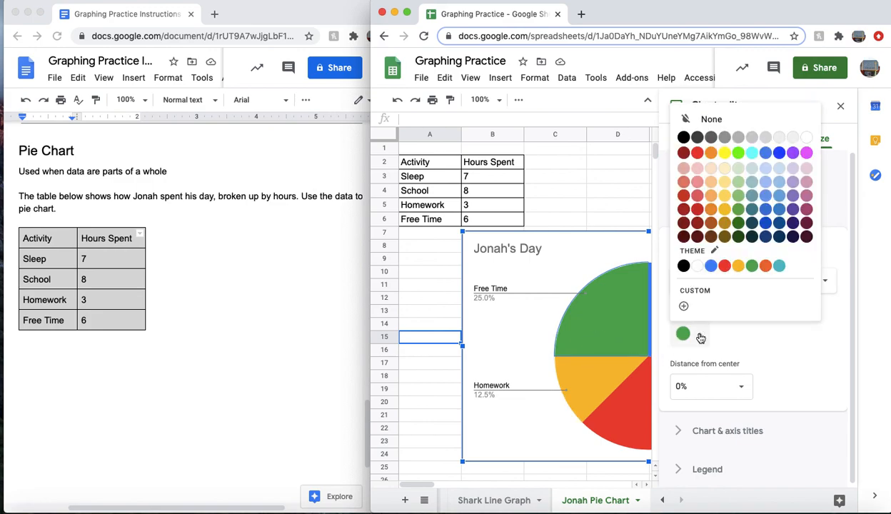
pyautogui.click(778, 265)
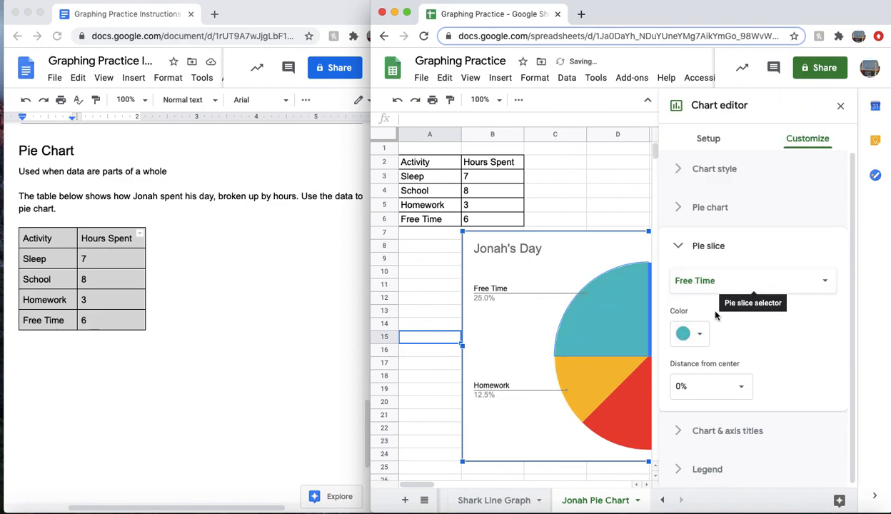
pyautogui.click(690, 334)
pyautogui.click(734, 262)
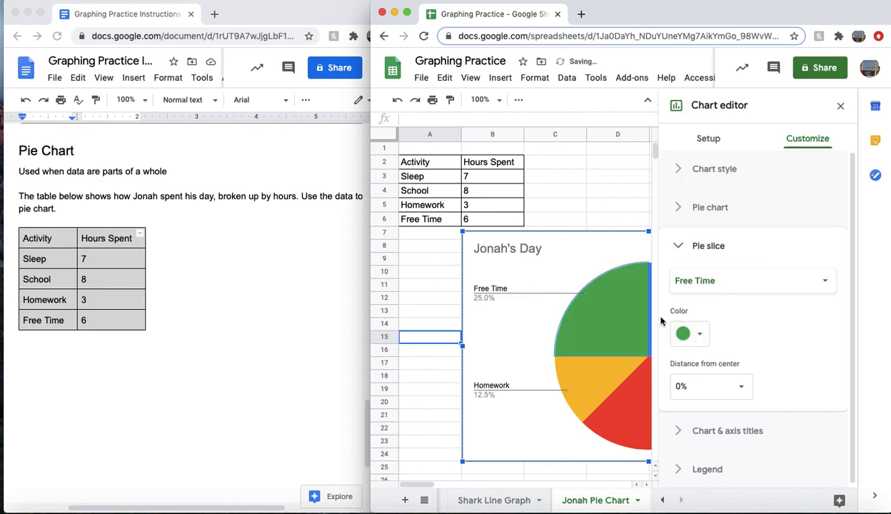
# - Check the slice settings for Homework and School and close the chart editor
pyautogui.click(585, 408)
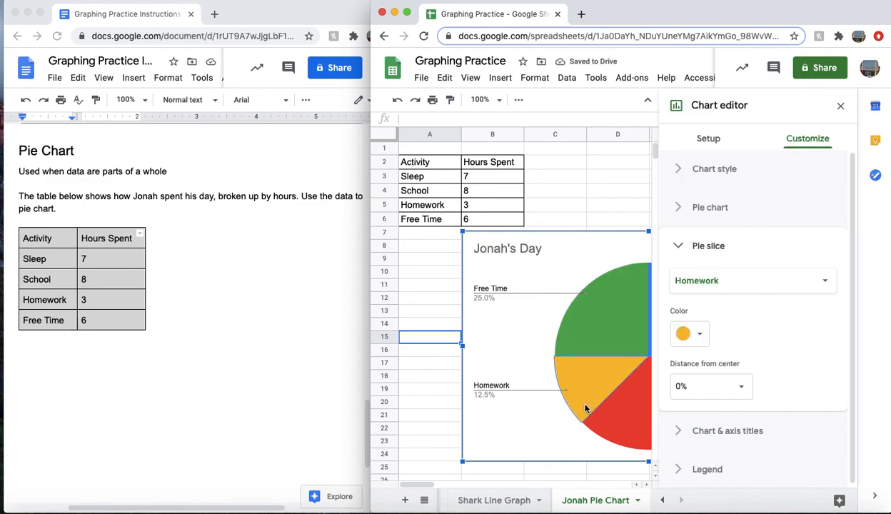
pyautogui.click(628, 406)
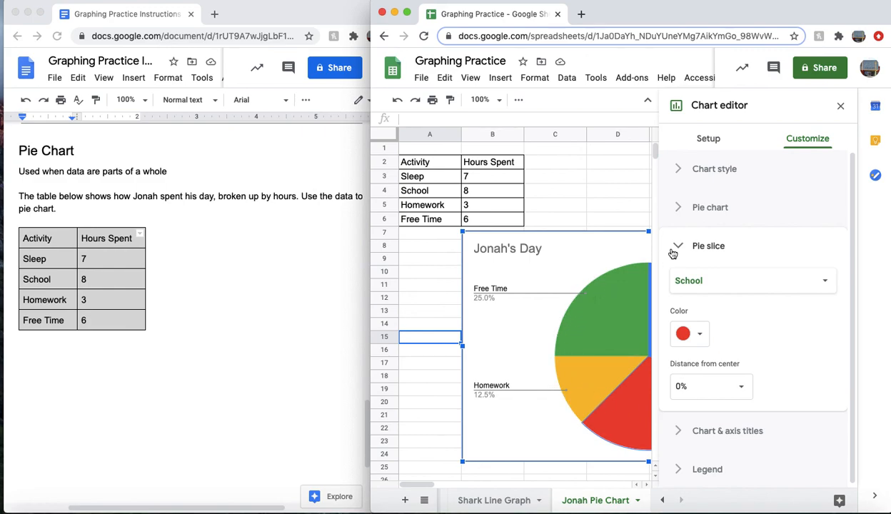
pyautogui.click(841, 107)
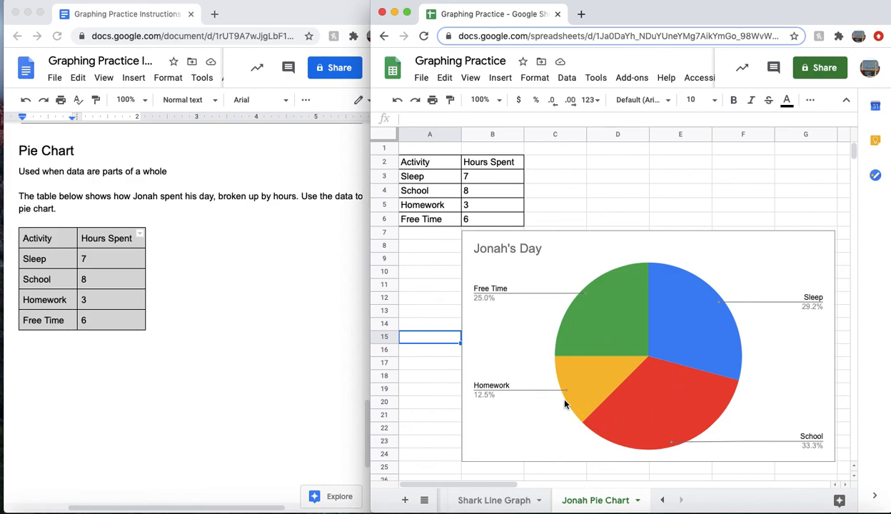
# - Switch to the instructions document and go back to the shark section with the blank grid and the Nurse Sharks table
pyautogui.click(650, 278)
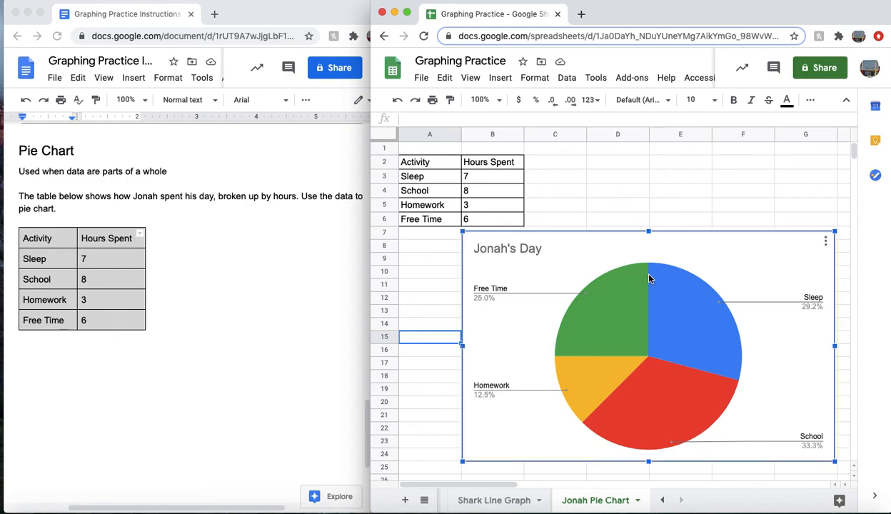
pyautogui.click(132, 261)
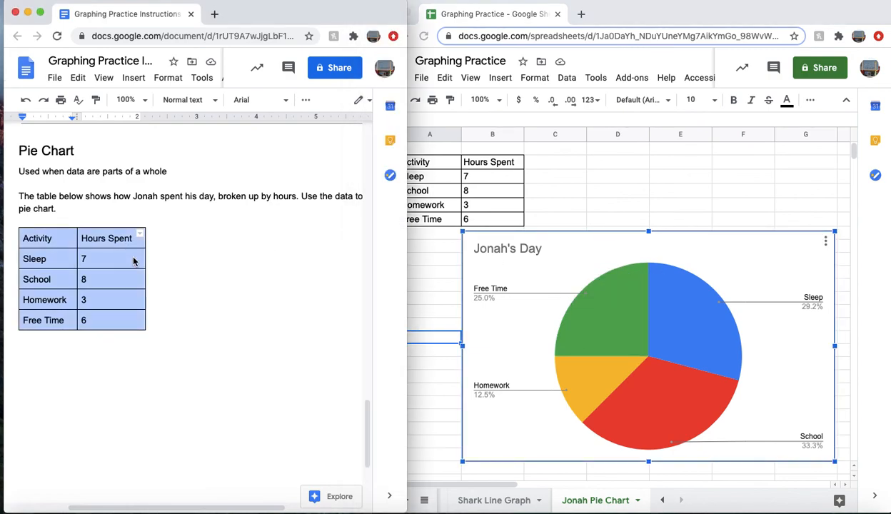
pyautogui.scroll(7, 133, 262)
pyautogui.scroll(-2, 93, 243)
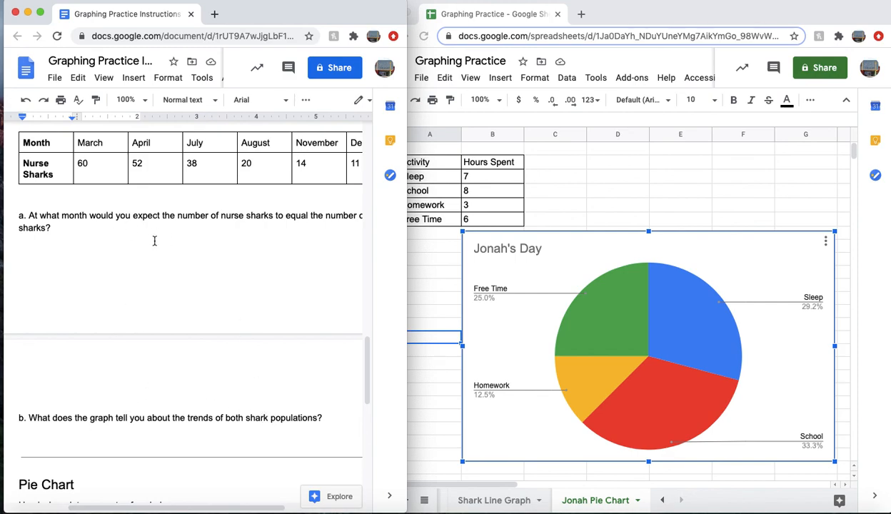
pyautogui.scroll(5, 278, 283)
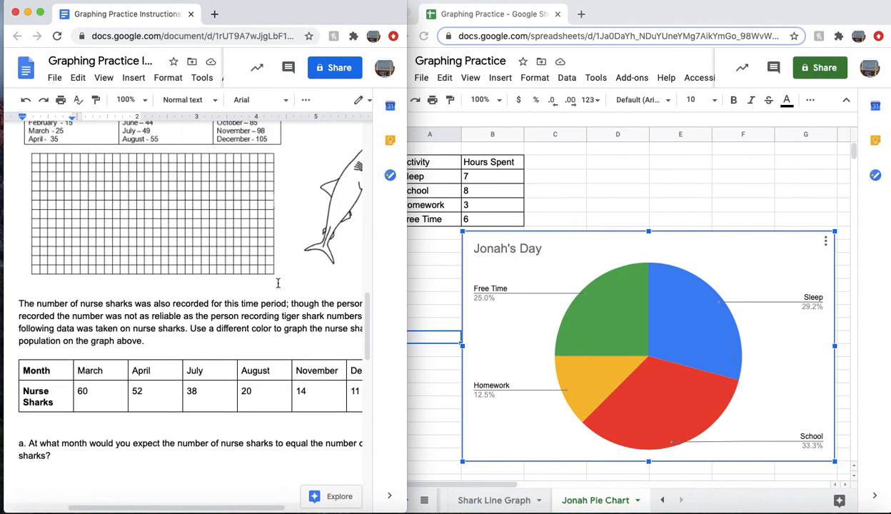
# - Switch to the spreadsheet, open the Shark Line Graph sheet and review its data rows and both line charts
pyautogui.click(583, 301)
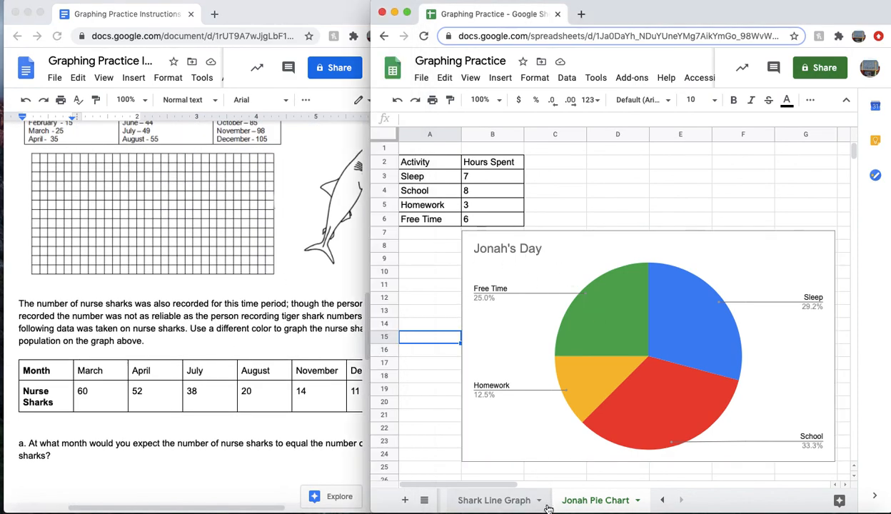
pyautogui.click(509, 503)
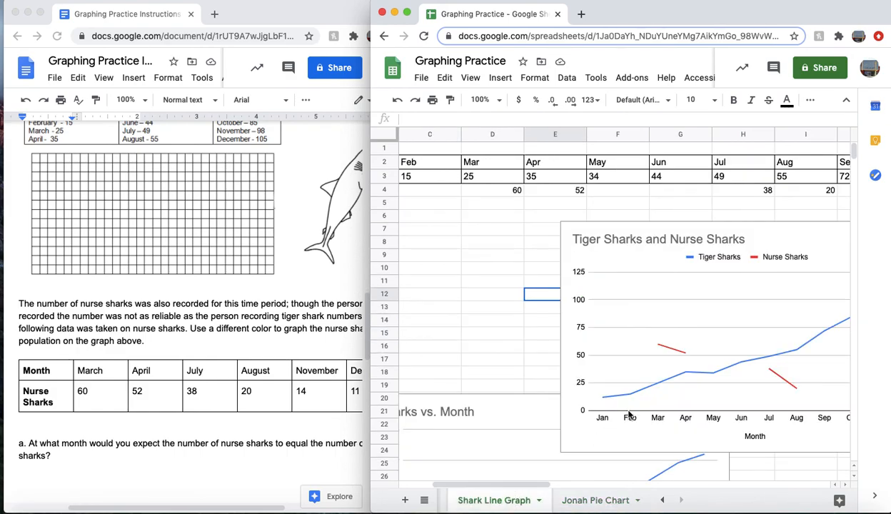
pyautogui.scroll(-3, 629, 415)
pyautogui.hscroll(-1, 628, 415)
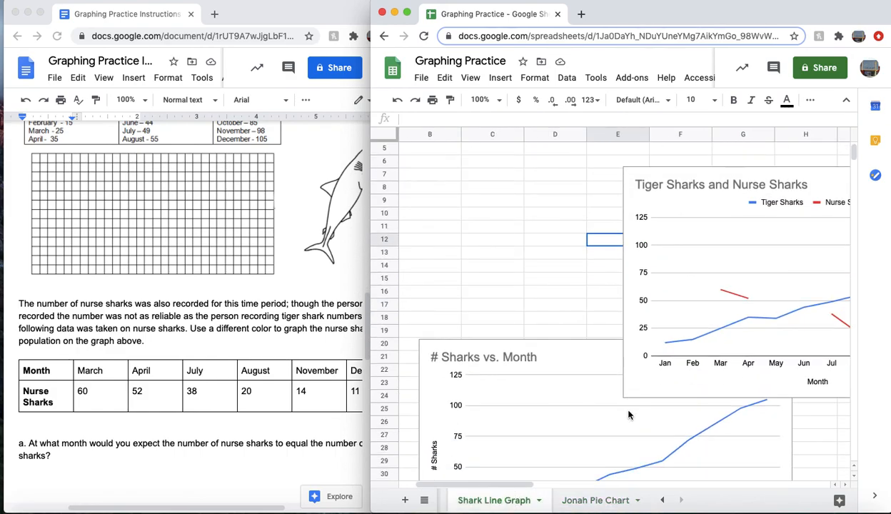
pyautogui.scroll(3, 629, 414)
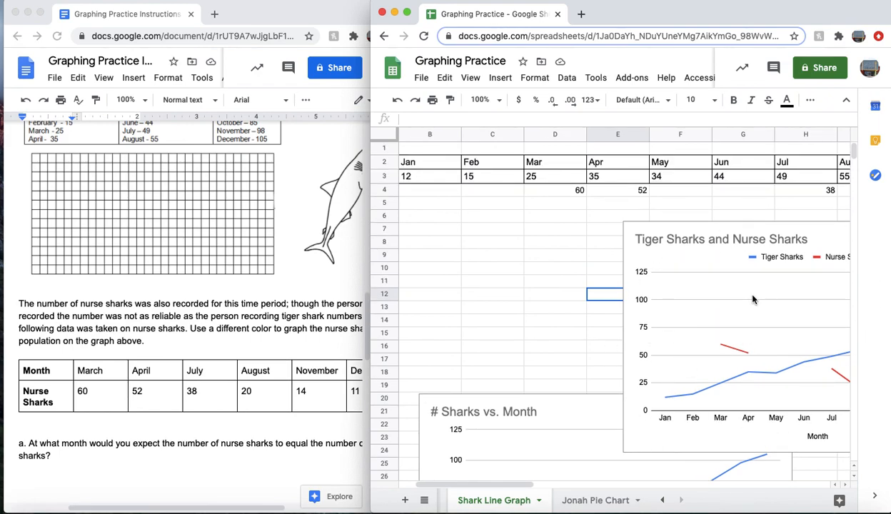
# - Move the Tiger Sharks and Nurse Sharks chart so its upper-left corner sits at about cell C5, below the data rows
pyautogui.click(641, 235)
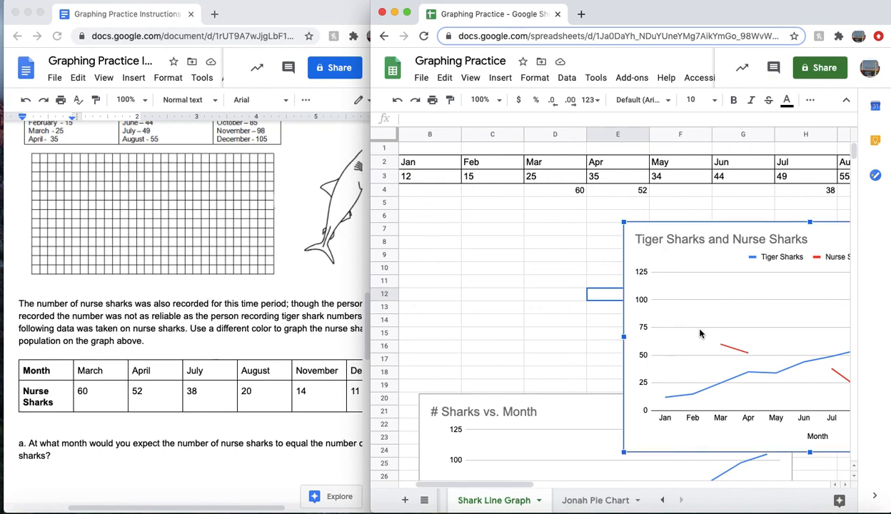
pyautogui.click(825, 232)
pyautogui.moveTo(673, 206); pyautogui.dragTo(672, 206)
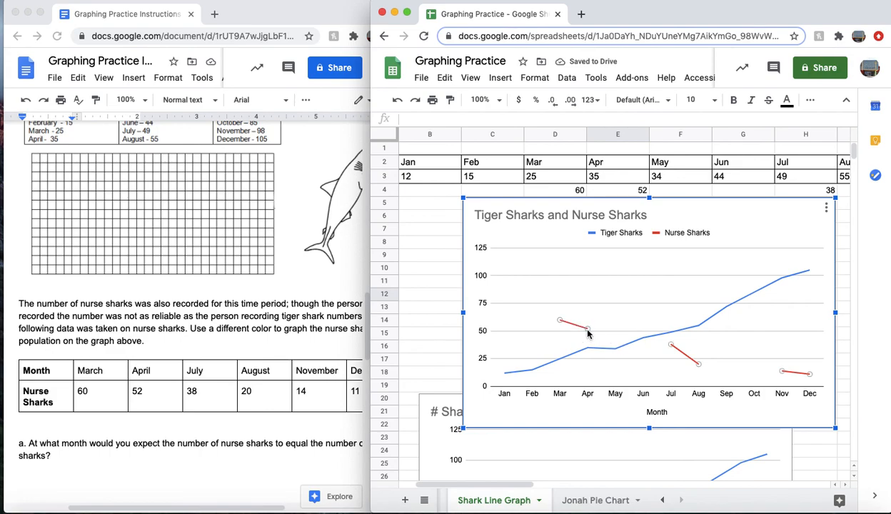
# - Check the Nurse Sharks series formatting options in the line chart and close the chart editor
pyautogui.click(588, 331)
pyautogui.click(588, 331)
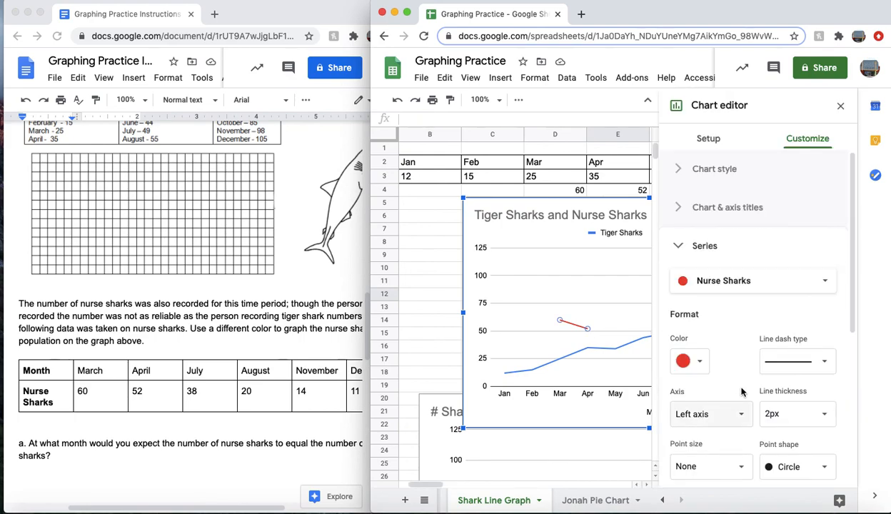
pyautogui.scroll(-4, 735, 391)
pyautogui.scroll(-3, 742, 388)
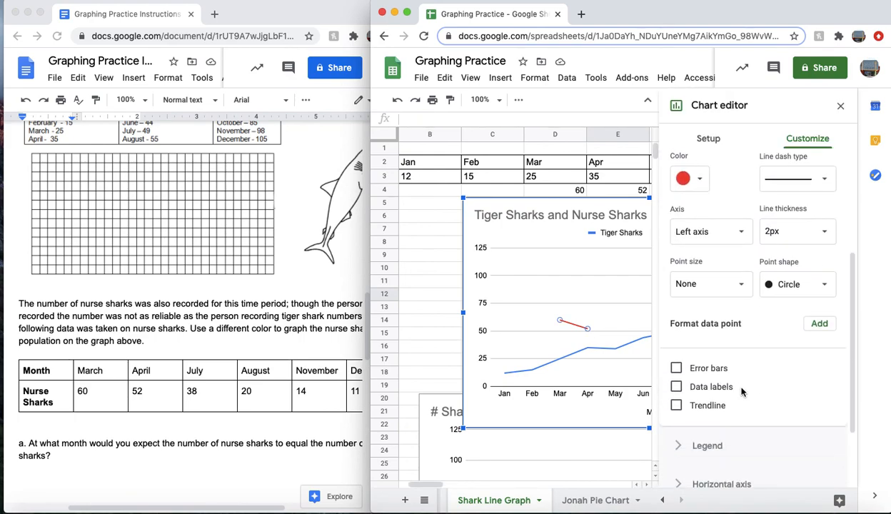
pyautogui.click(429, 364)
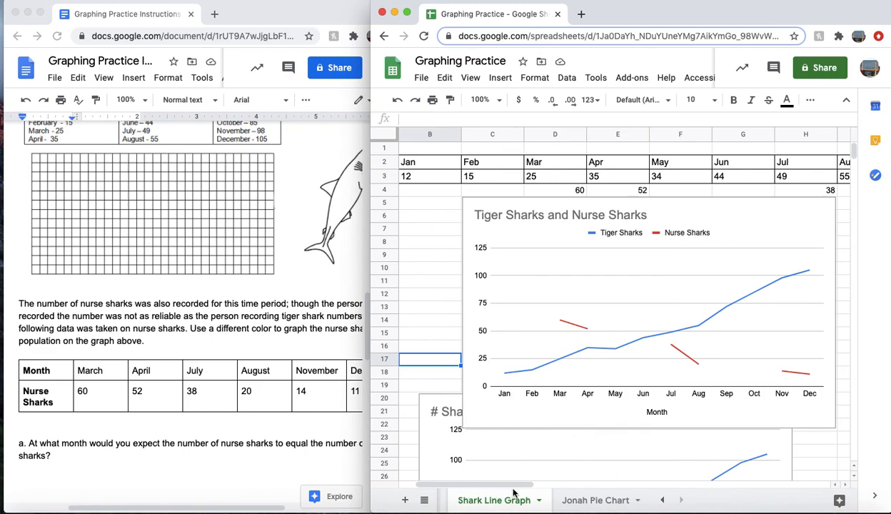
# - Compare the crop bar chart in the Seeds Bar Graph sheet with the line chart in the Shark Line Graph sheet
pyautogui.scroll(2, 510, 493)
pyautogui.click(490, 502)
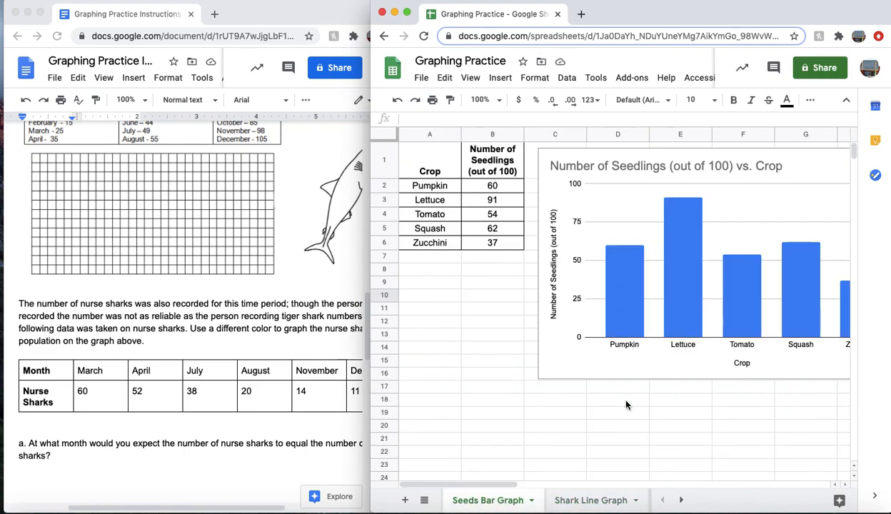
pyautogui.hscroll(3, 626, 404)
pyautogui.hscroll(-3, 625, 404)
pyautogui.click(575, 496)
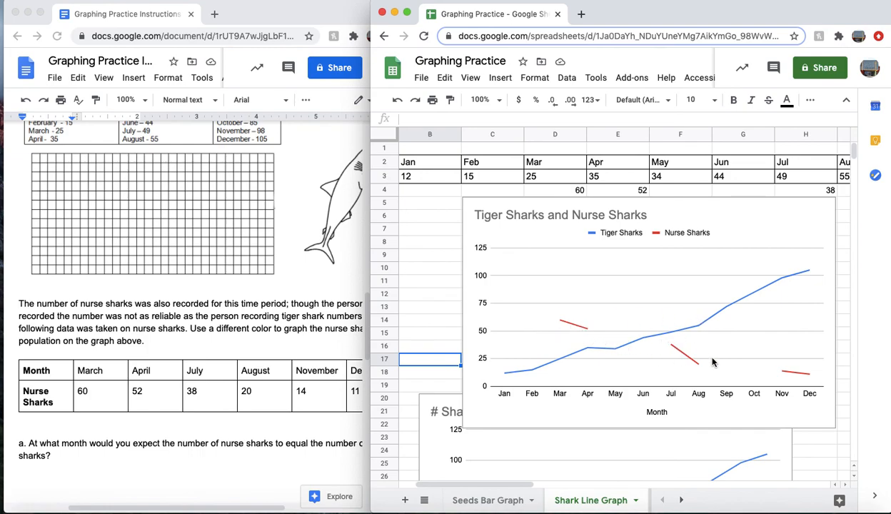
pyautogui.click(519, 504)
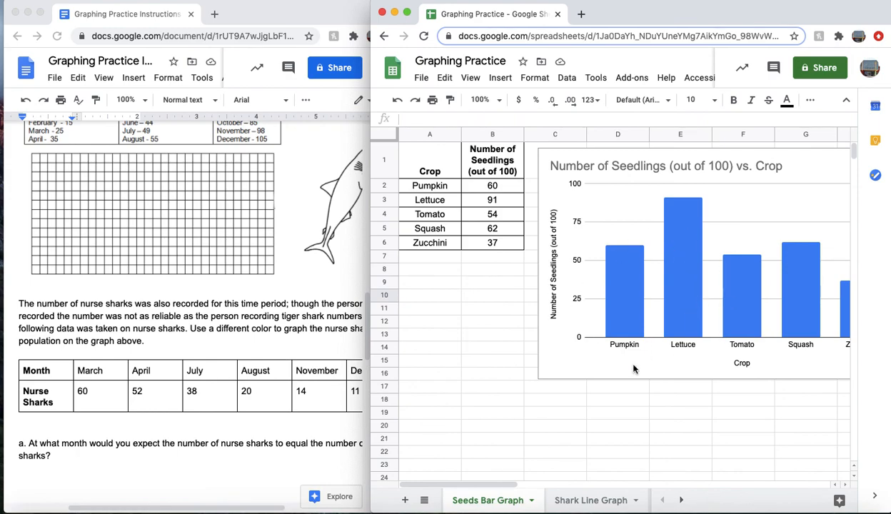
pyautogui.click(604, 502)
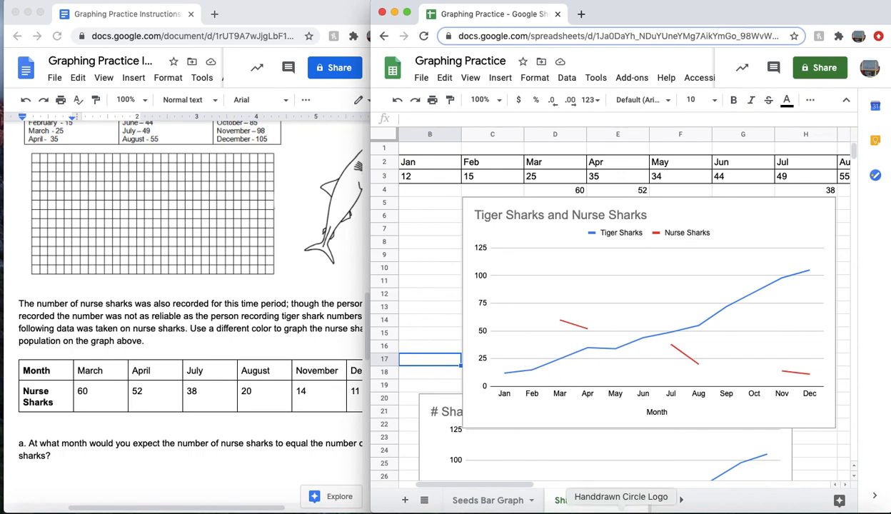
pyautogui.click(681, 500)
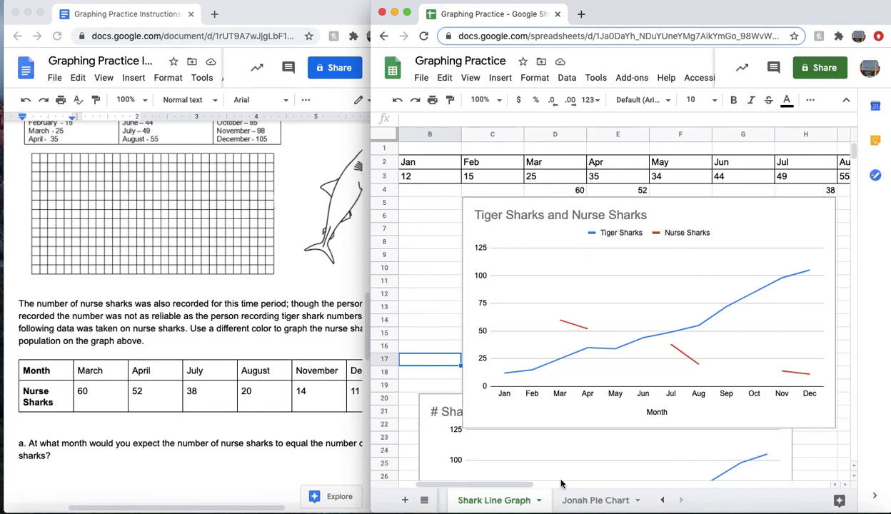